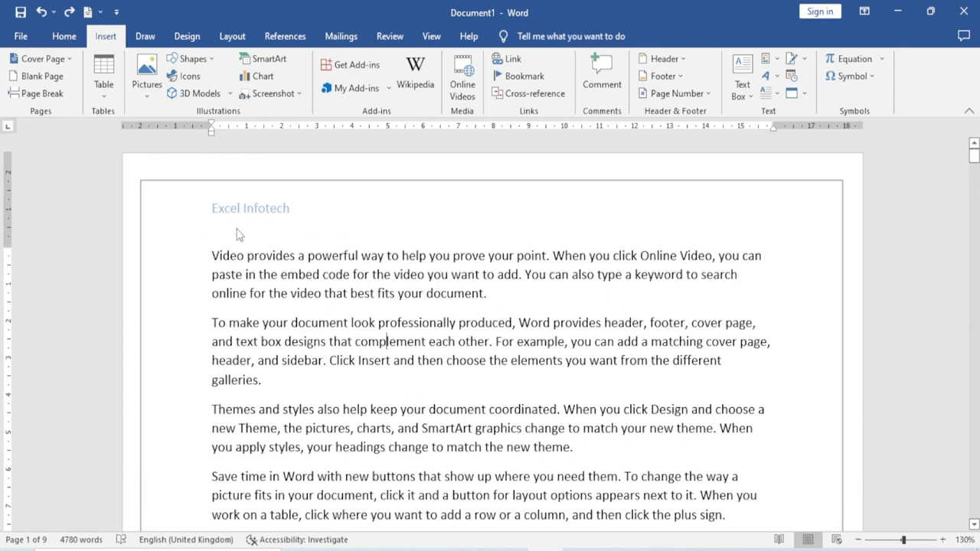
Step: Scroll through the pages of the Excel Infotech document
scroll(257, 229, "down", 12)
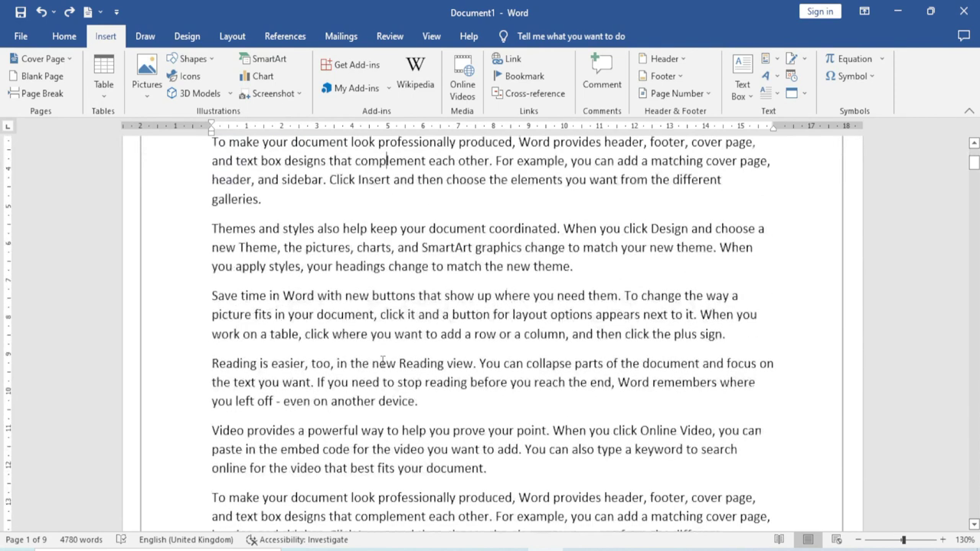
scroll(383, 359, "down", 5)
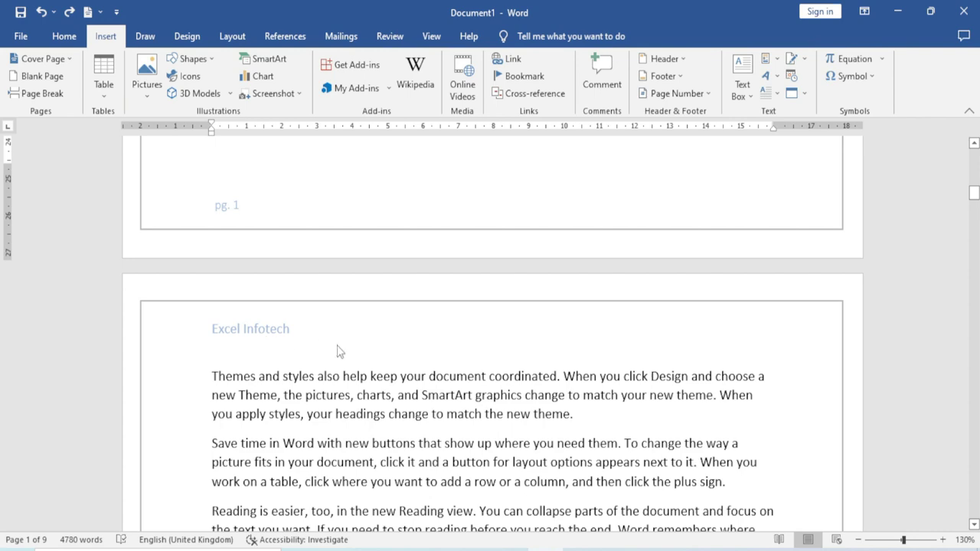
scroll(339, 350, "down", 4)
scroll(339, 350, "down", 6)
scroll(339, 350, "down", 3)
scroll(257, 283, "down", 5)
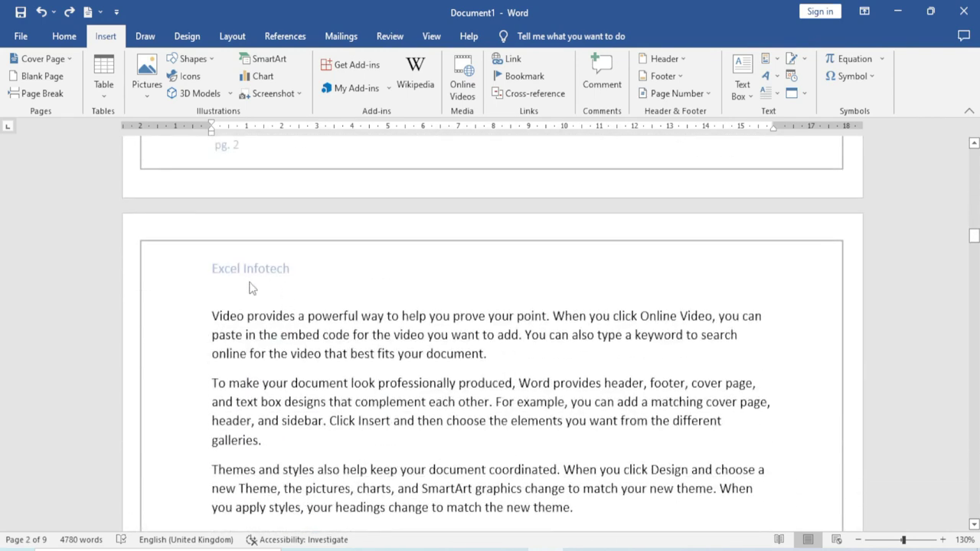
scroll(253, 299, "up", 1)
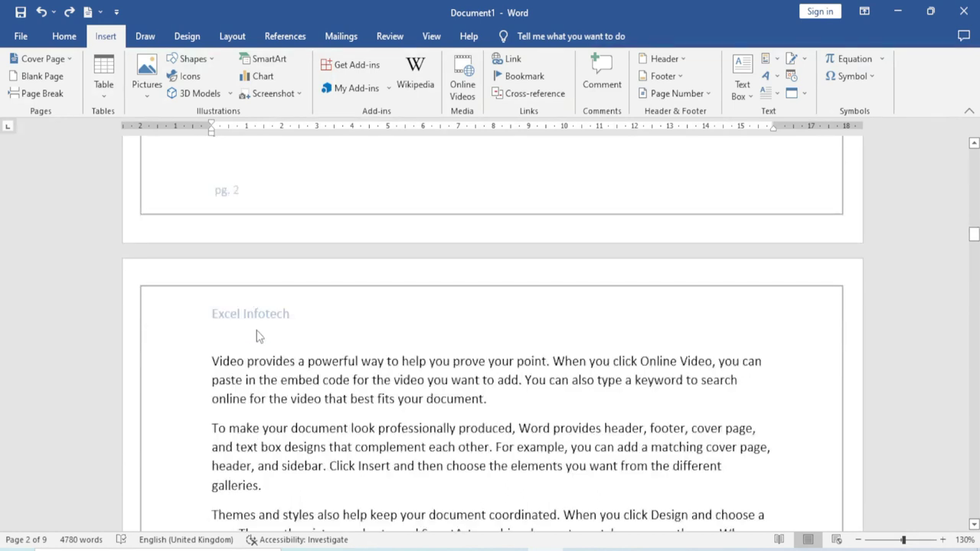
left_click_drag(974, 234, 974, 153)
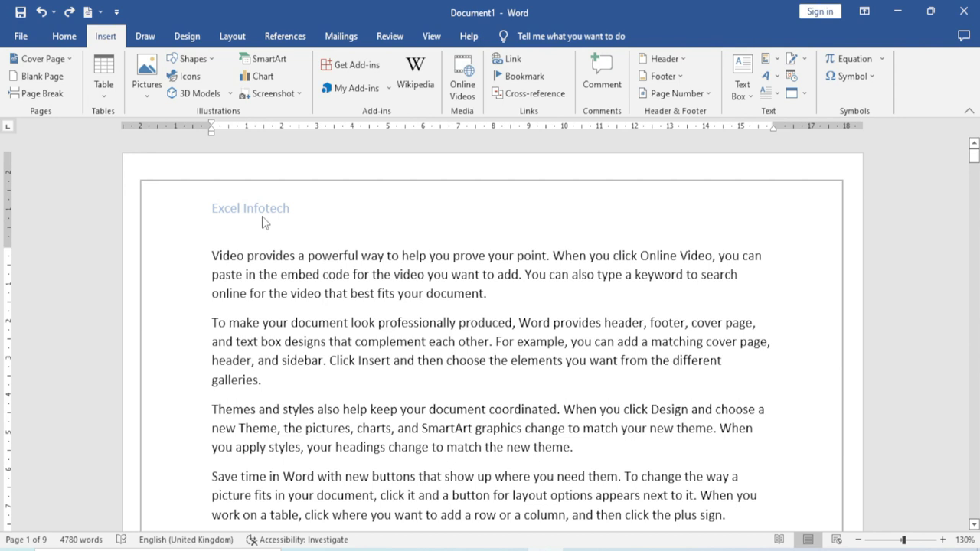
Step: Browse the built-in footer designs without choosing one
left_click(677, 78)
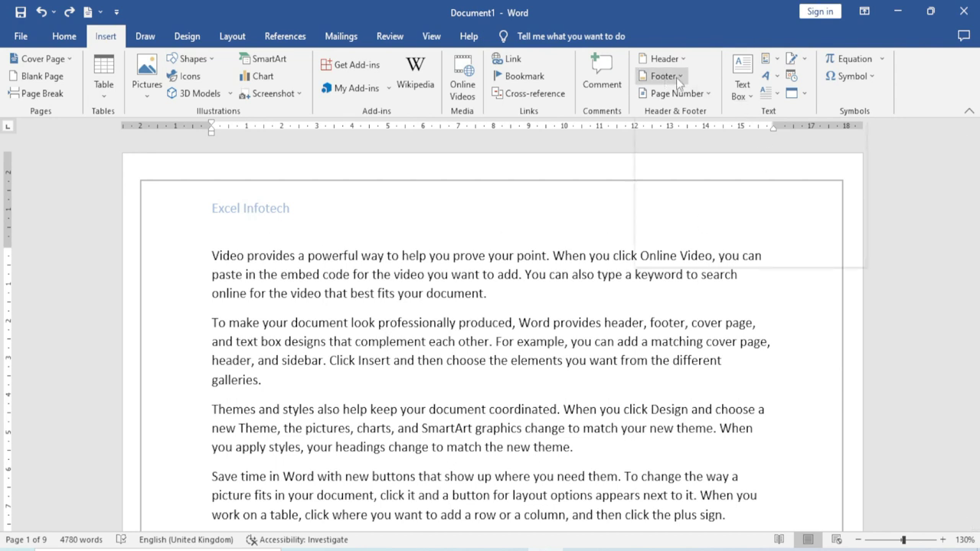
scroll(314, 322, "down", 5)
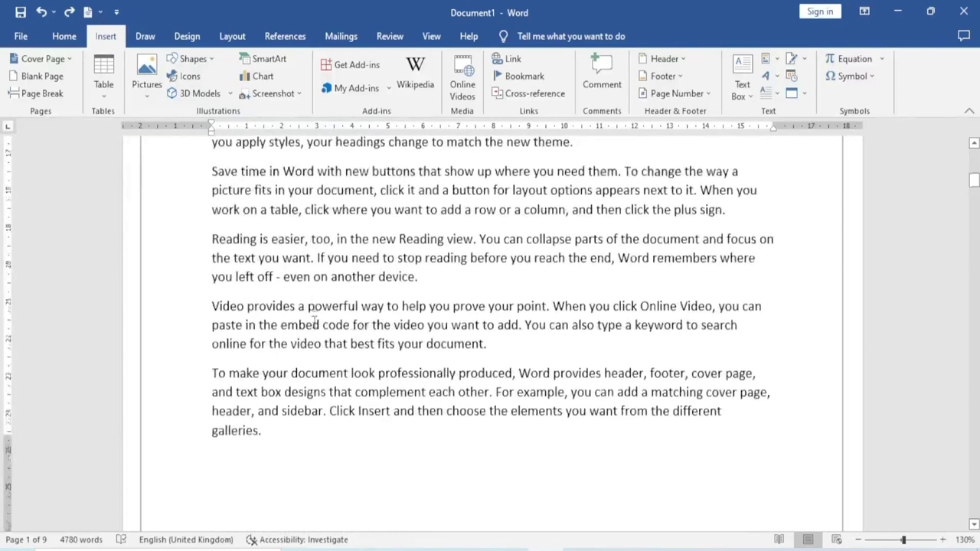
scroll(313, 321, "down", 3)
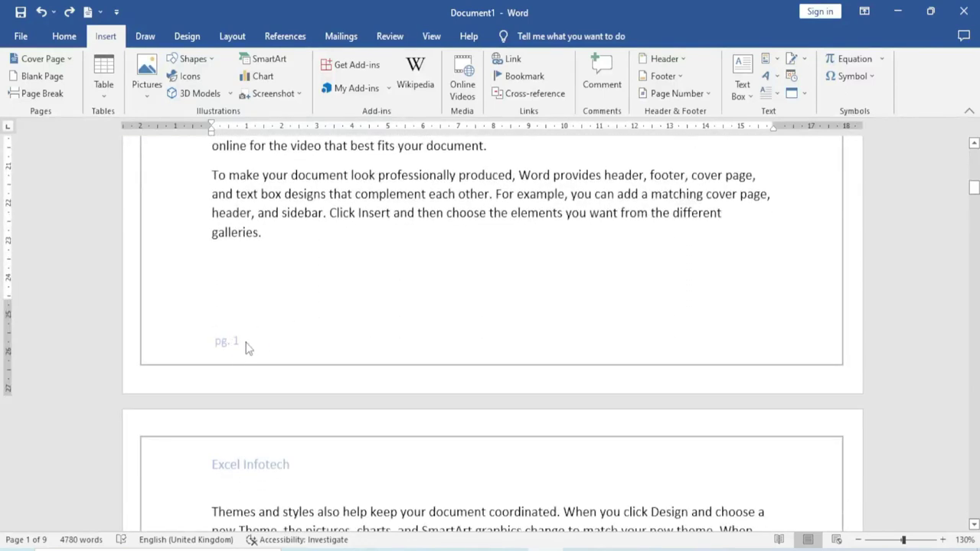
scroll(281, 375, "down", 2)
scroll(283, 375, "down", 4)
scroll(285, 375, "down", 3)
scroll(284, 375, "down", 3)
scroll(284, 383, "down", 5)
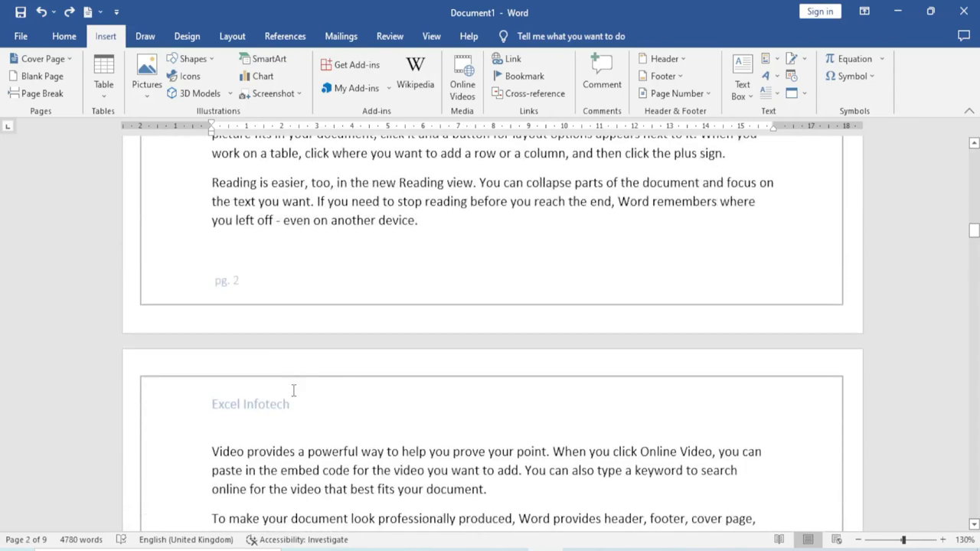
scroll(293, 390, "down", 5)
scroll(294, 389, "down", 4)
scroll(297, 387, "down", 4)
scroll(299, 384, "down", 4)
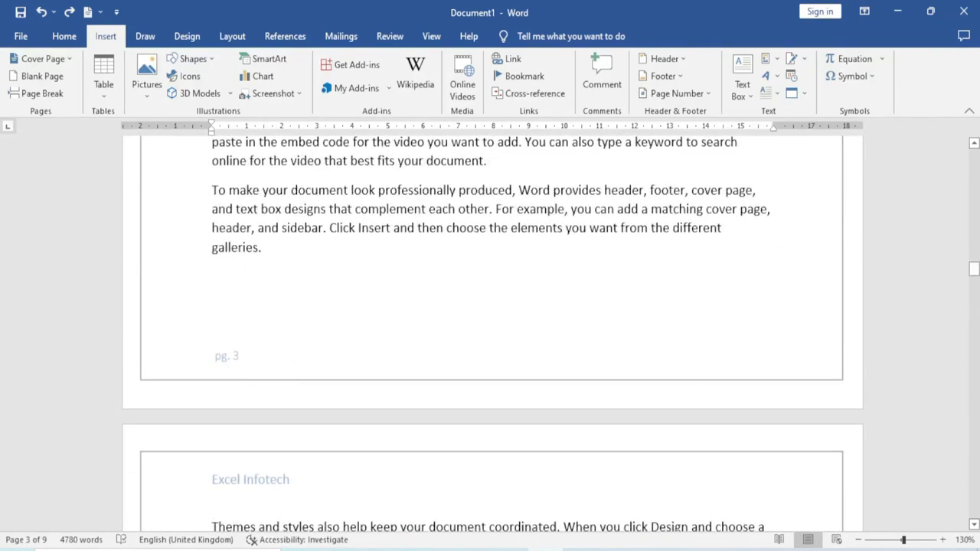
left_click_drag(973, 268, 974, 155)
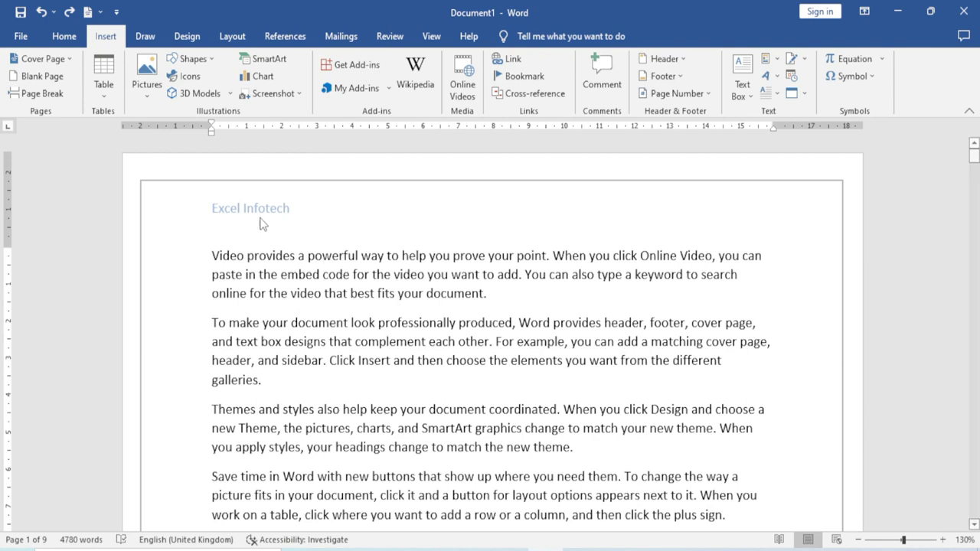
Step: Open and close the Excel Infotech header, then start a new blank document
double_click(299, 210)
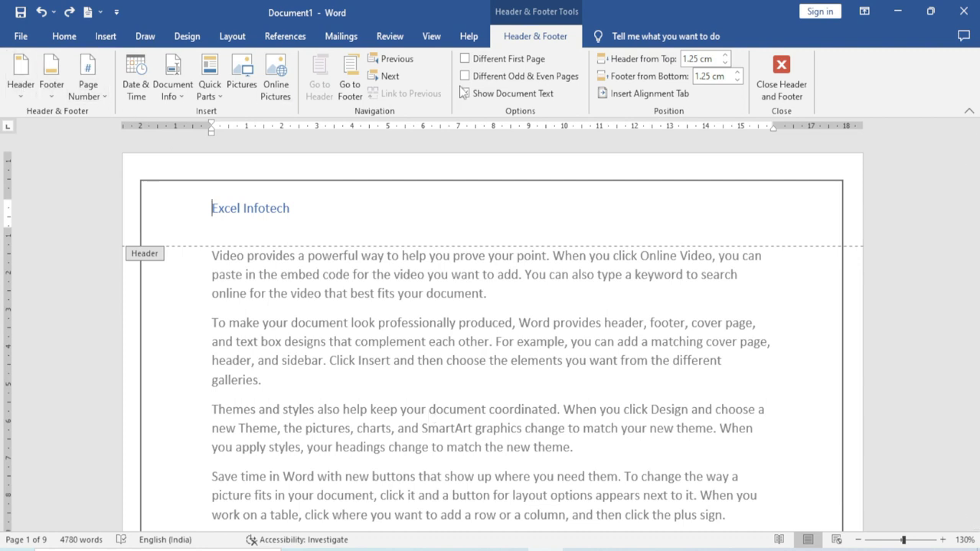
double_click(450, 343)
key("ctrl+n")
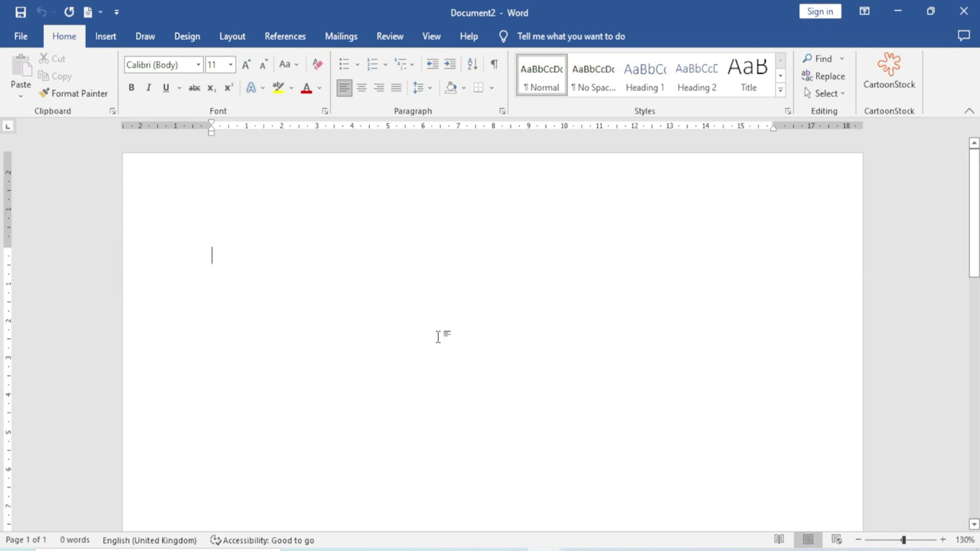
Step: Generate sample paragraphs with =rand(100) and place the cursor in the first paragraph
type("=")
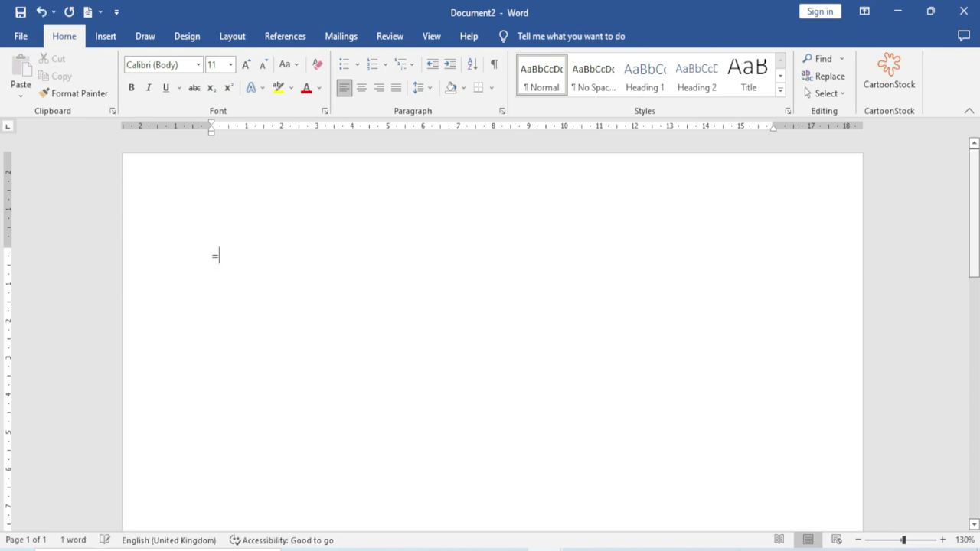
type("rand")
type("(100)")
key("Return")
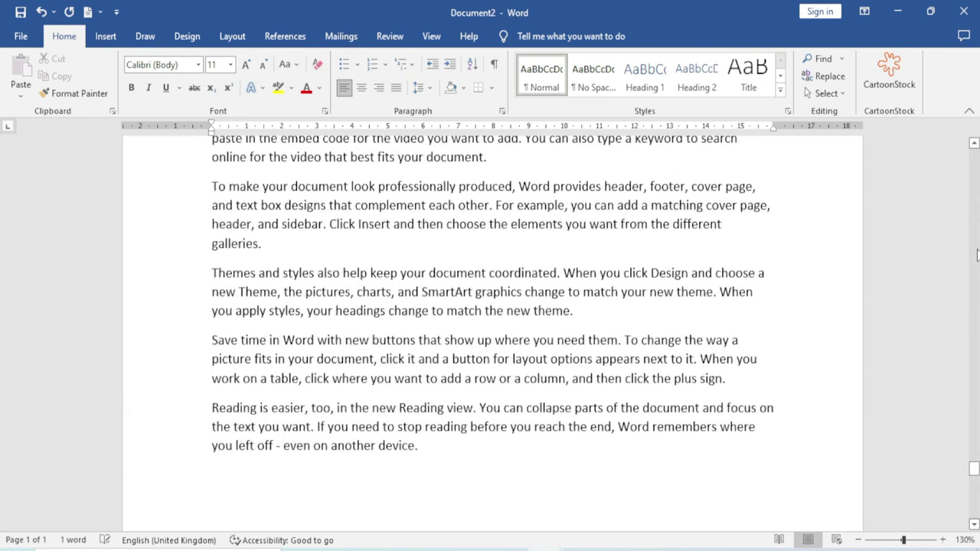
left_click(349, 427)
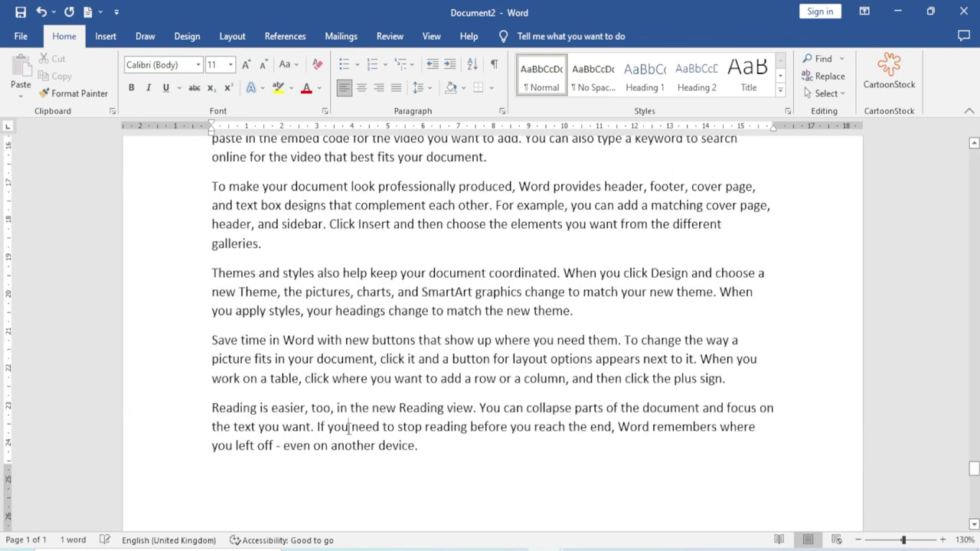
left_click_drag(974, 471, 976, 152)
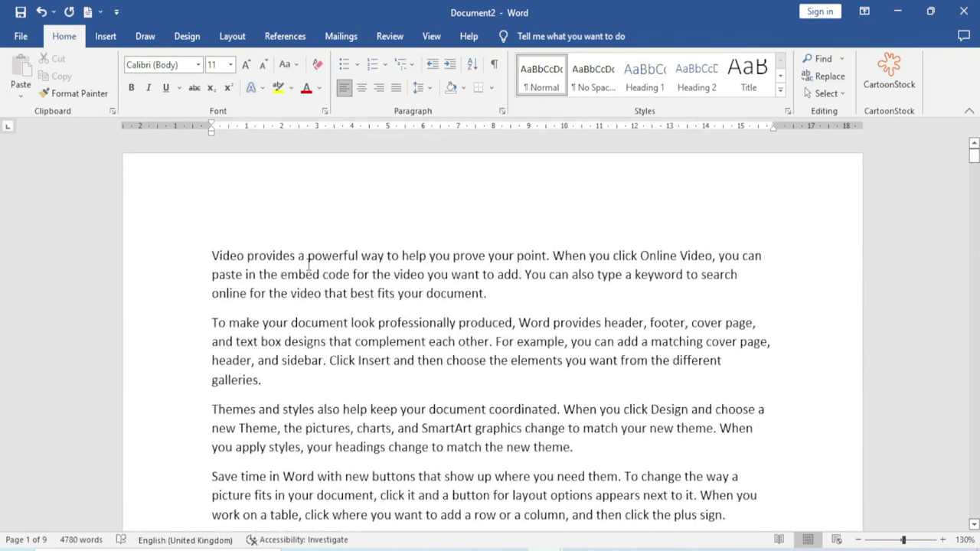
left_click(232, 219)
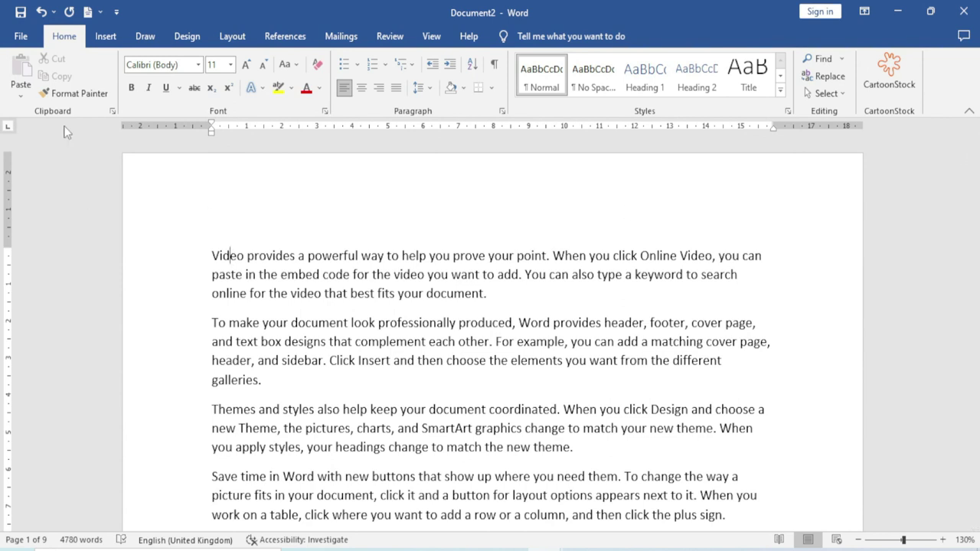
left_click(107, 38)
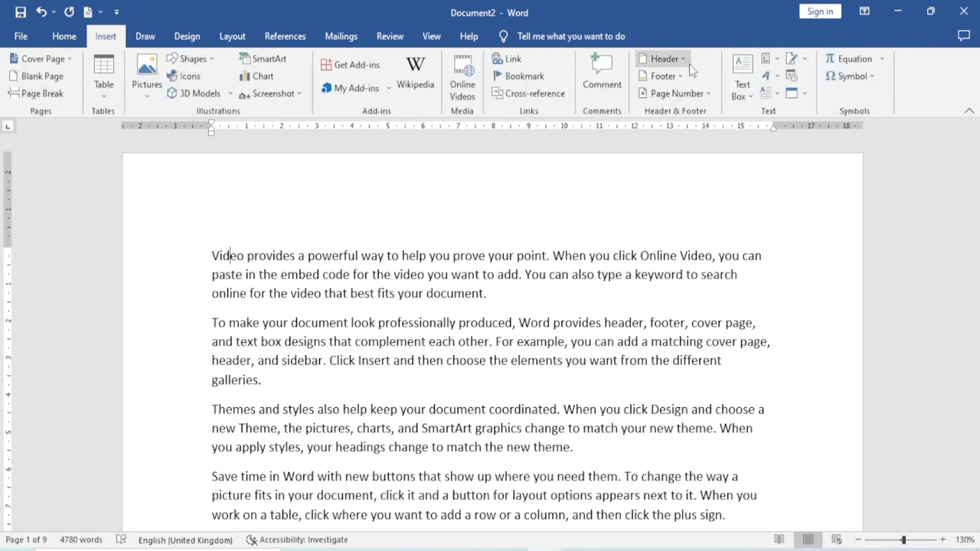
Step: Insert the built-in Grid header with [Document title] and [Date] placeholders
left_click(666, 59)
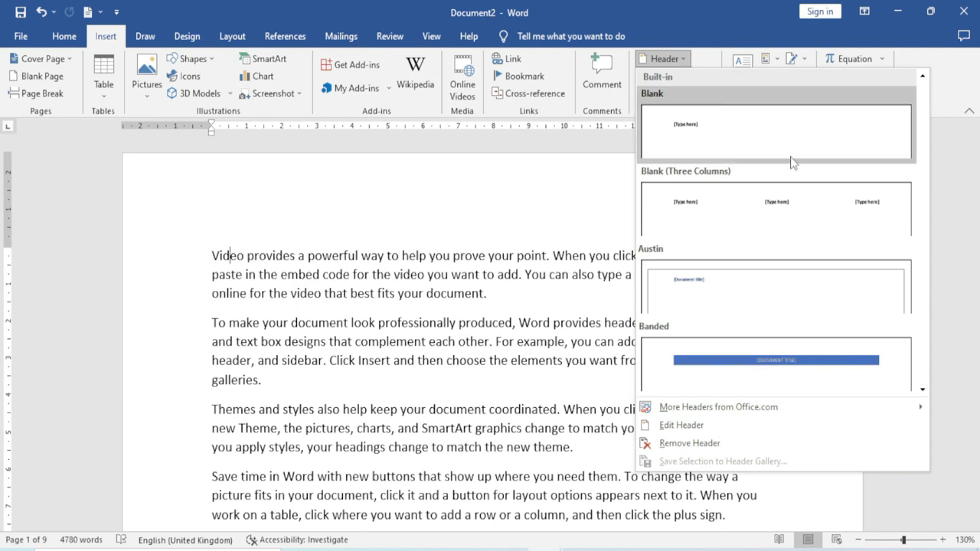
scroll(800, 192, "down", 3)
scroll(804, 226, "down", 8)
scroll(794, 232, "up", 3)
scroll(765, 224, "up", 3)
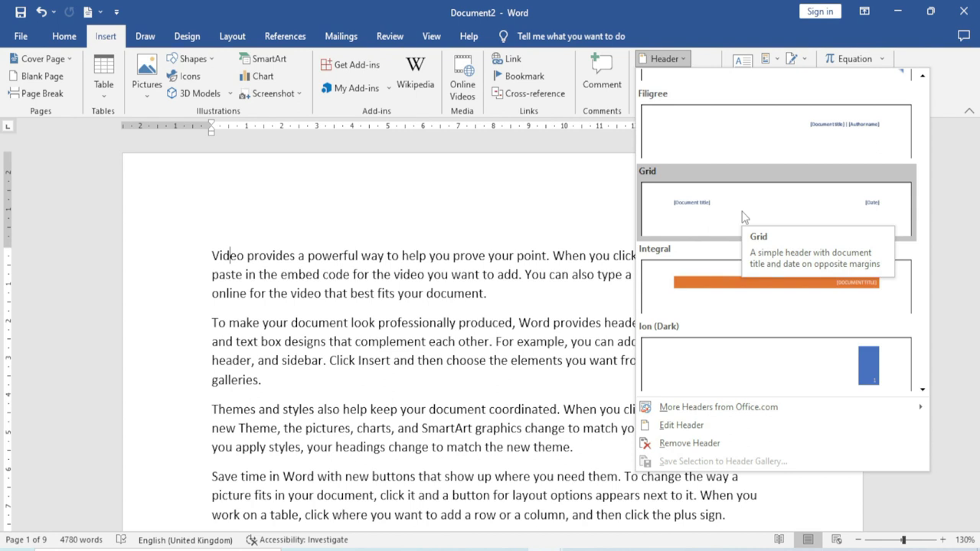
key("Escape")
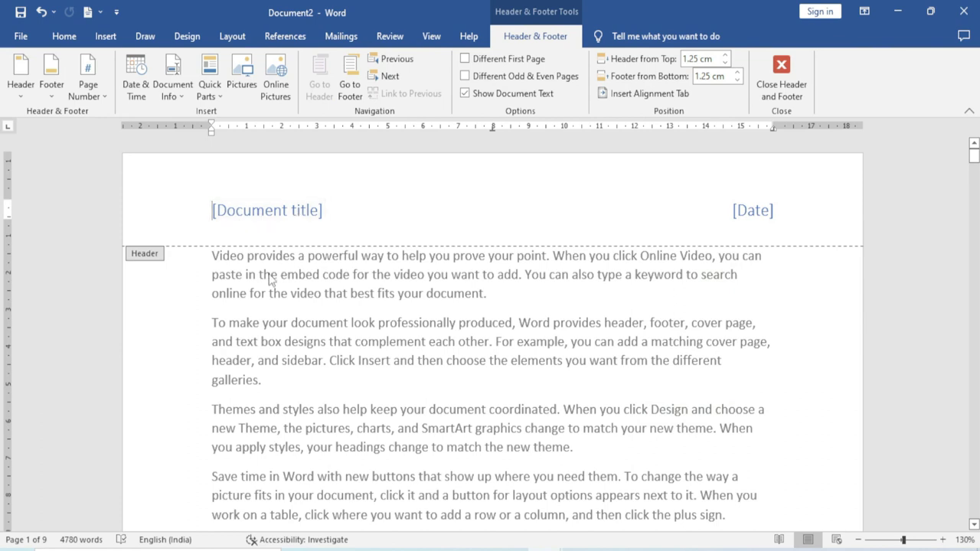
left_click(289, 211)
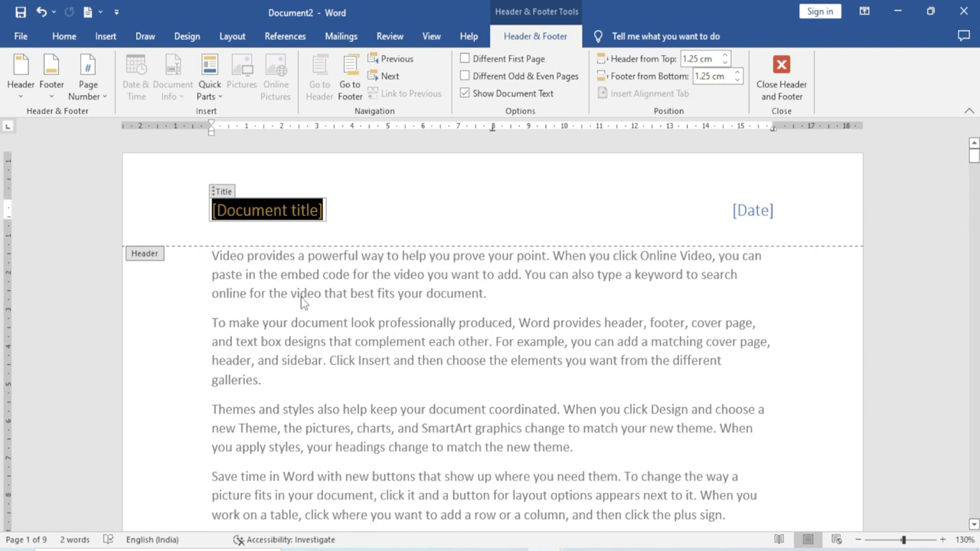
type("Excel Infotech")
left_click(752, 210)
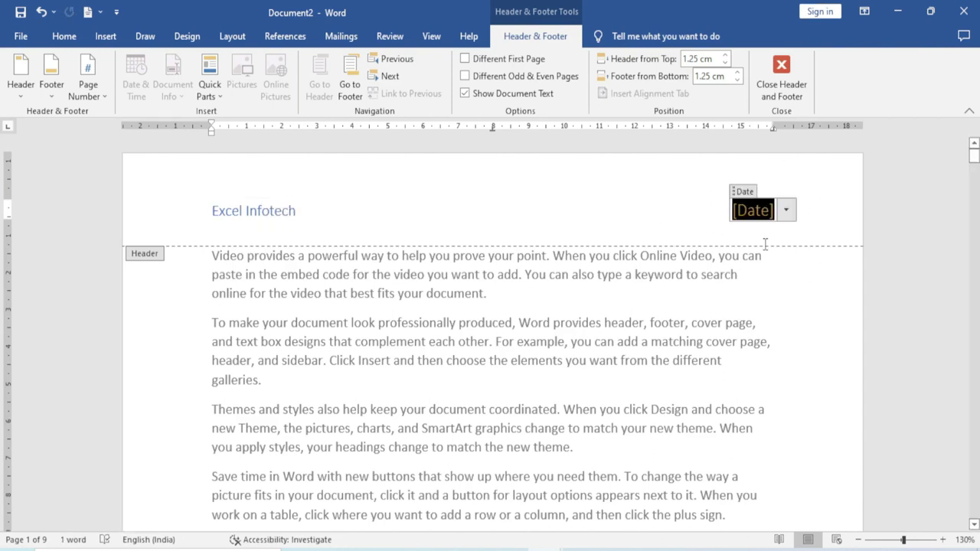
left_click(785, 216)
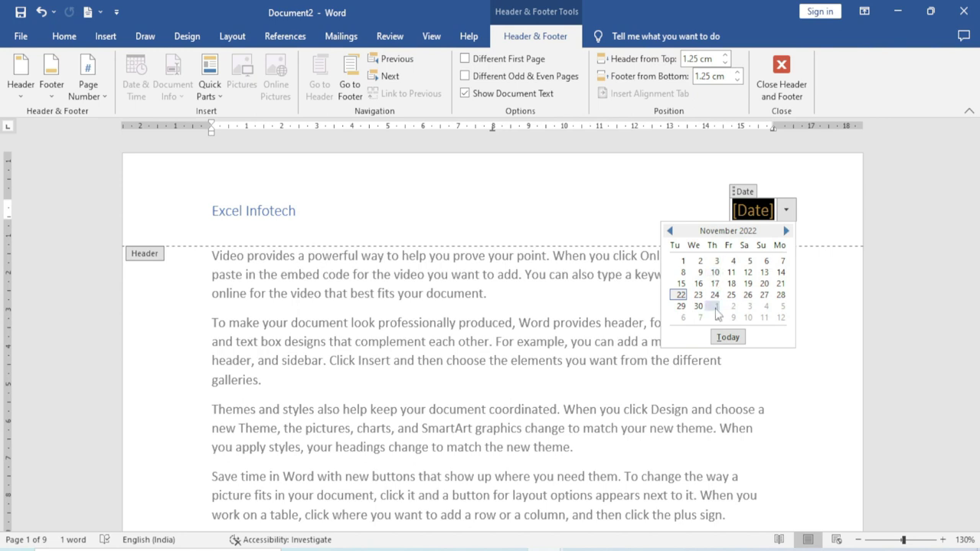
left_click(728, 338)
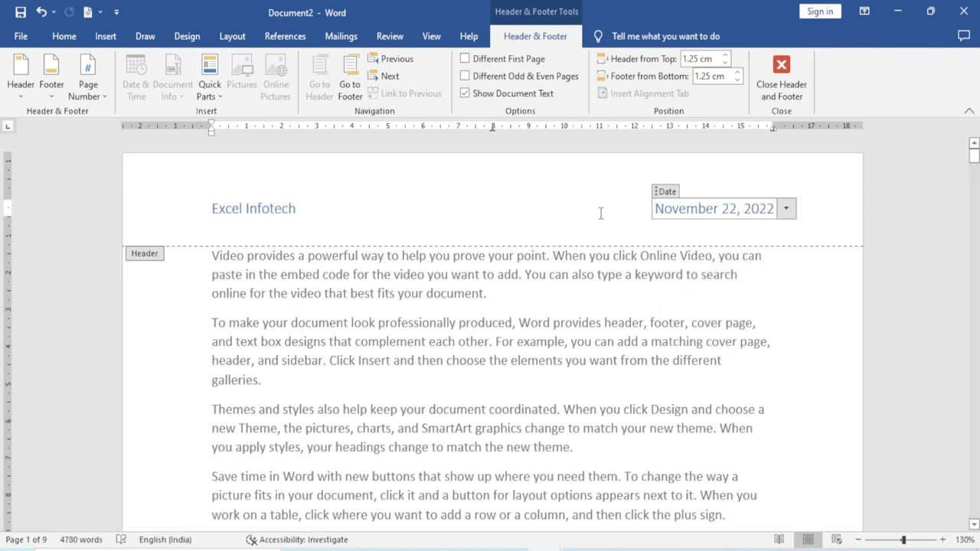
double_click(481, 368)
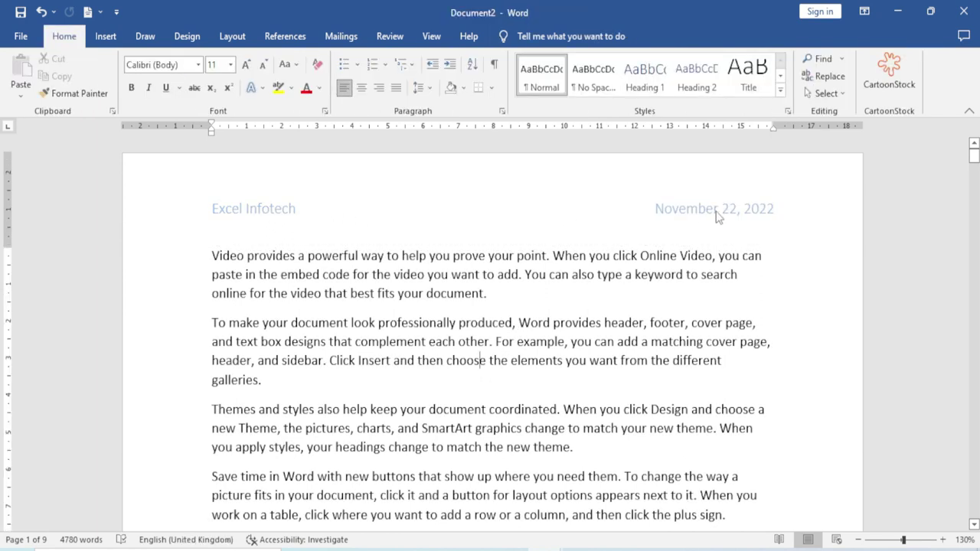
scroll(421, 309, "down", 10)
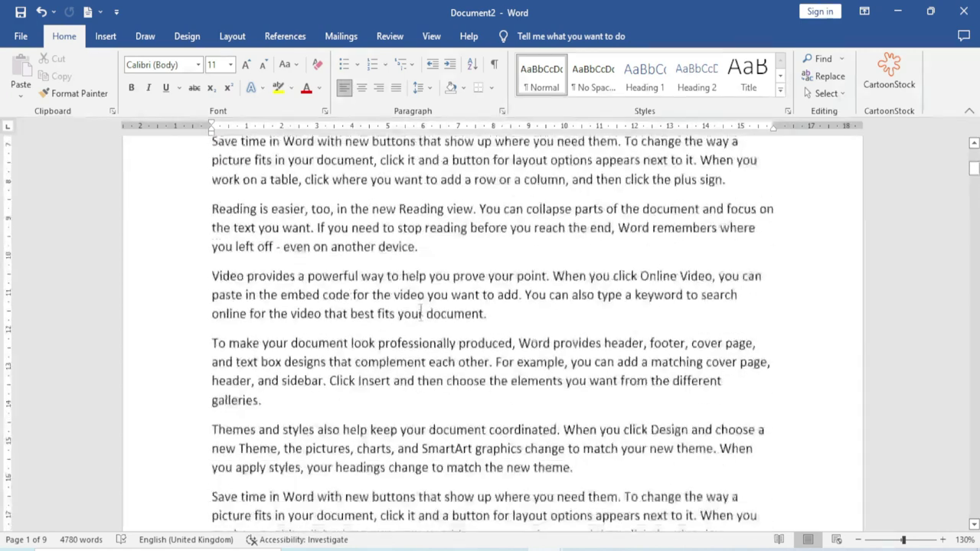
scroll(420, 309, "down", 5)
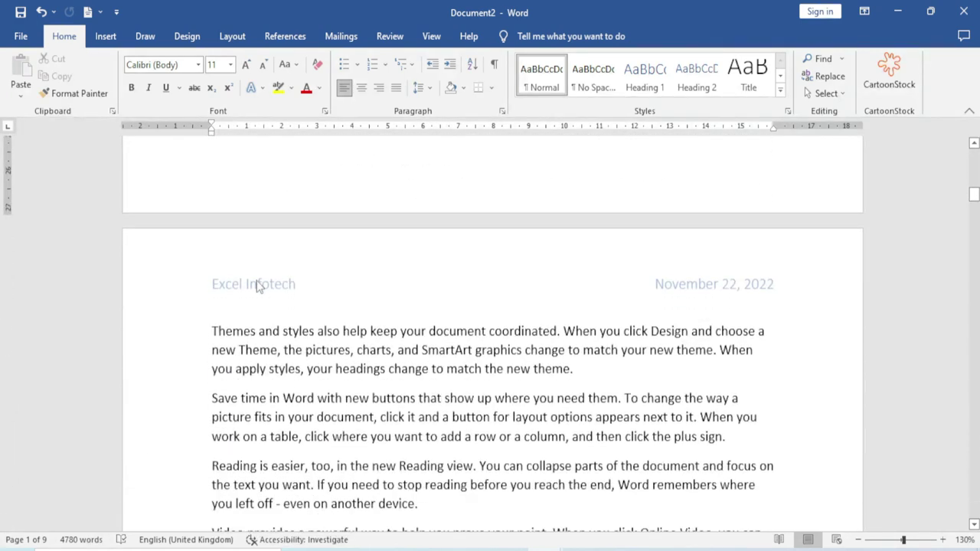
scroll(521, 310, "up", 2)
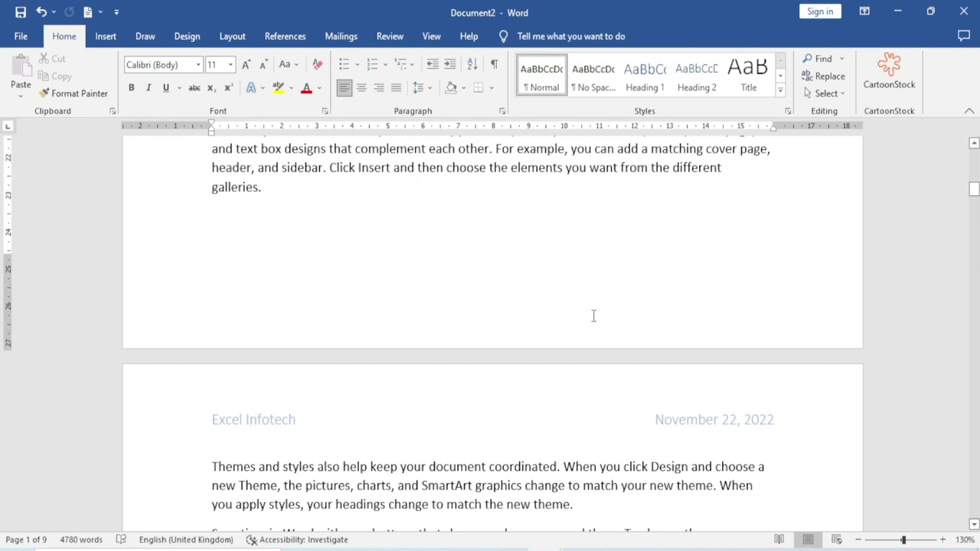
scroll(593, 316, "up", 5)
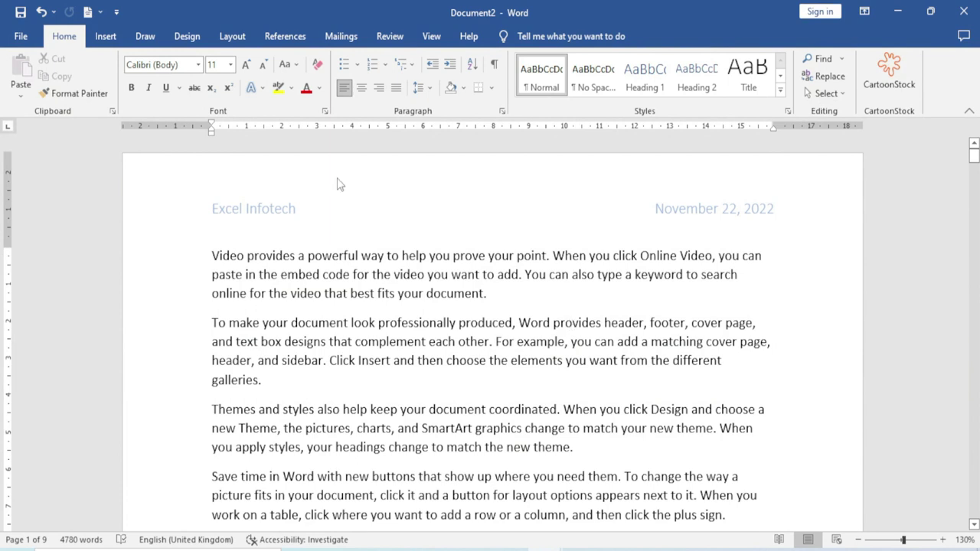
Step: Insert the Grid footer showing 'Page 1 | 9' numbering and close footer editing
left_click(106, 36)
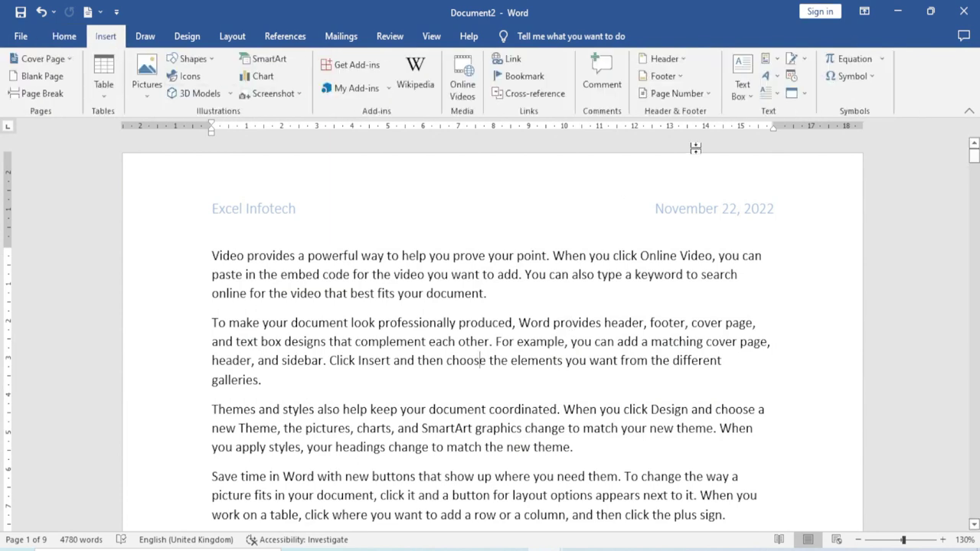
left_click(663, 76)
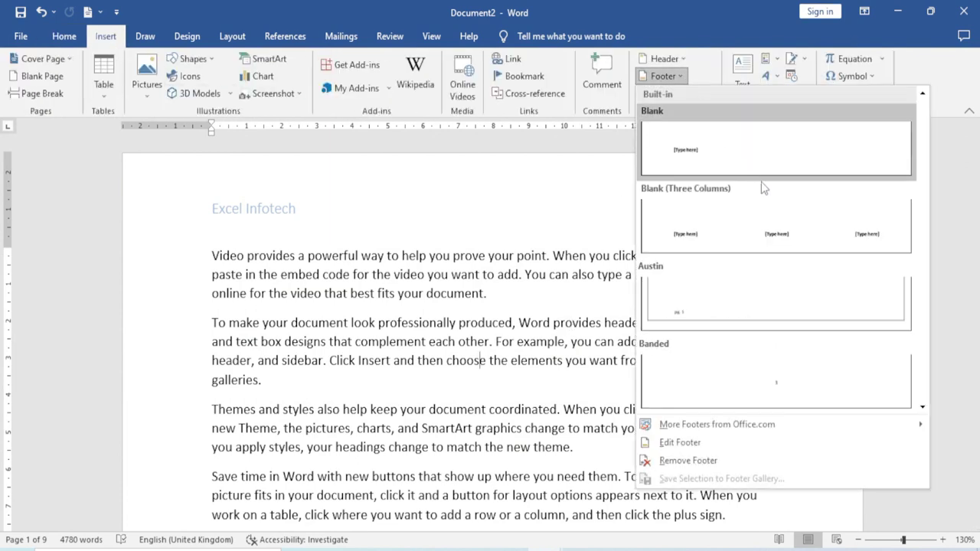
scroll(746, 295, "down", 3)
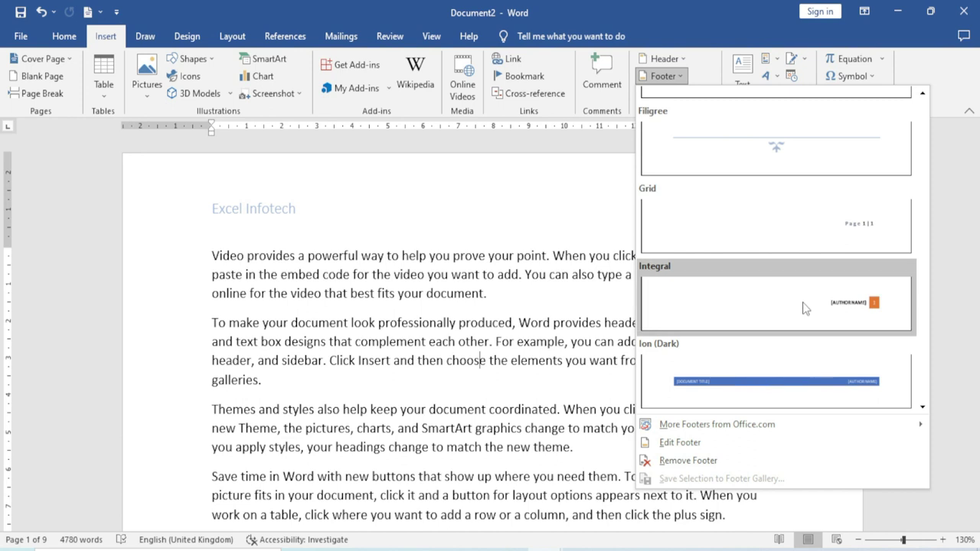
left_click(848, 233)
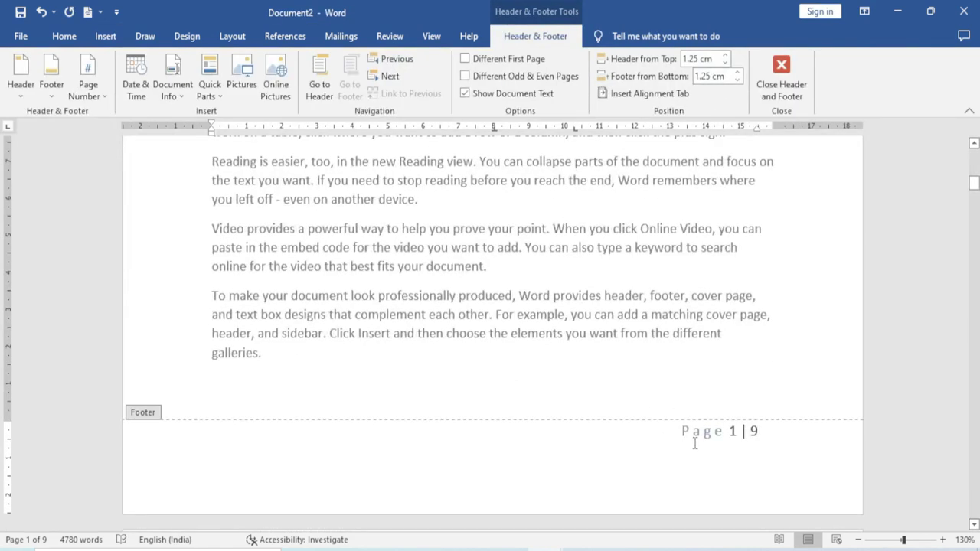
double_click(741, 372)
scroll(741, 366, "down", 10)
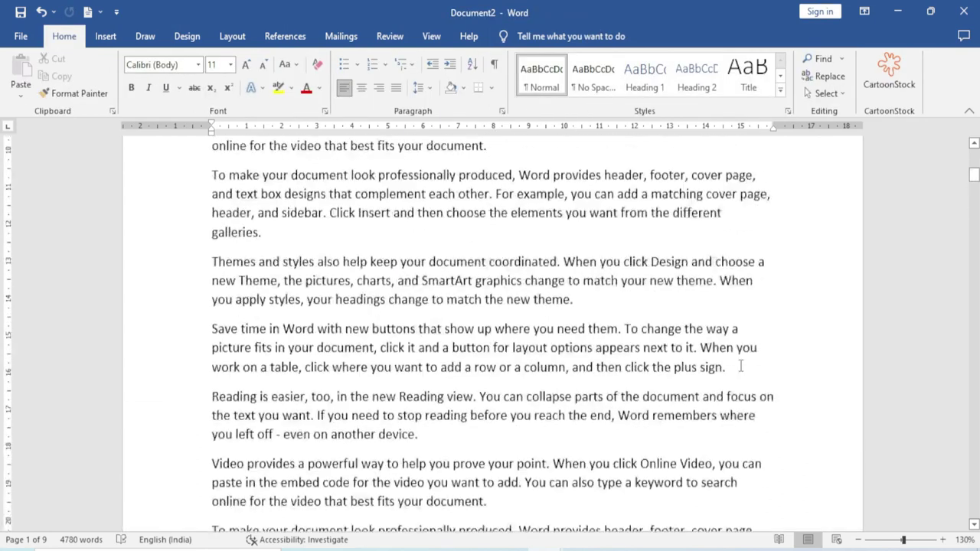
left_click(106, 36)
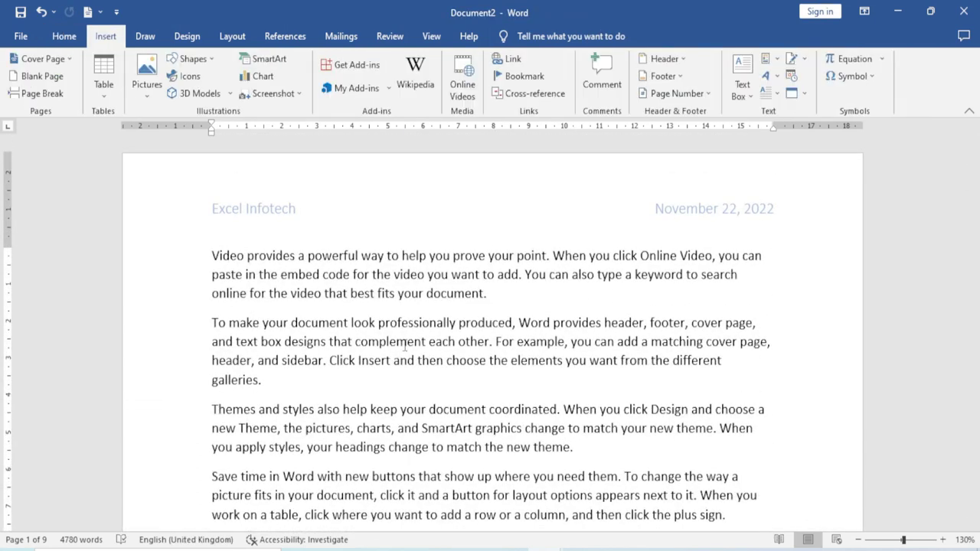
Step: Add a trial Accent Bar 1 page number at the top of the page
double_click(324, 208)
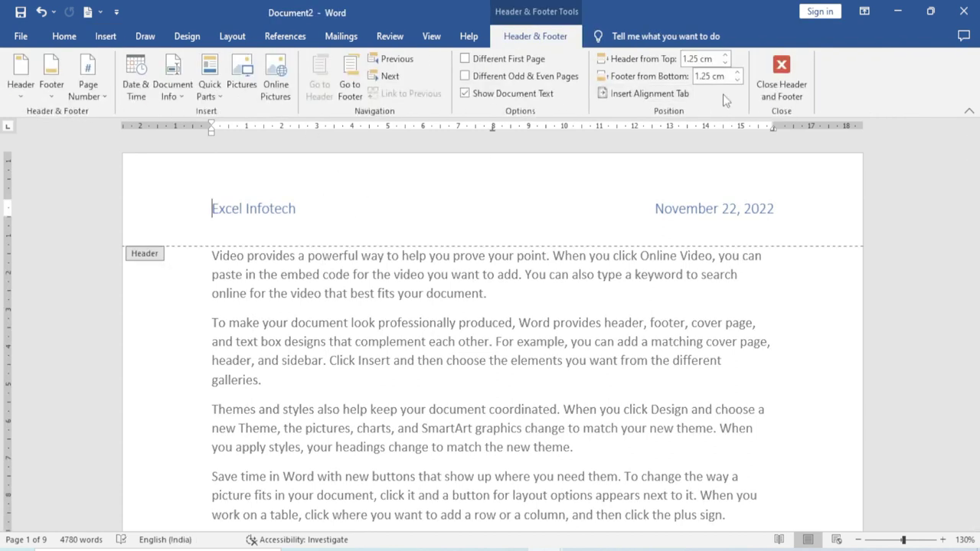
key("Escape")
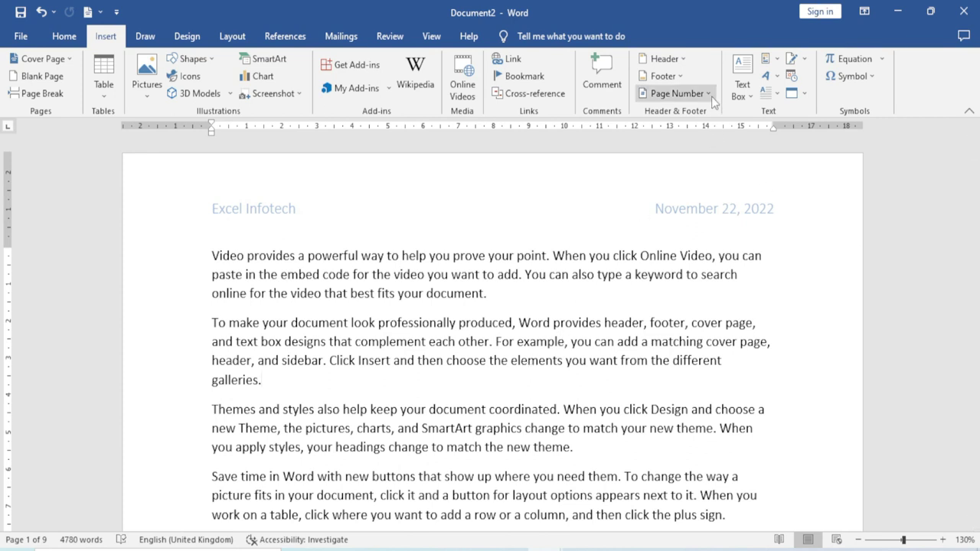
left_click(677, 93)
mouse_move(700, 113)
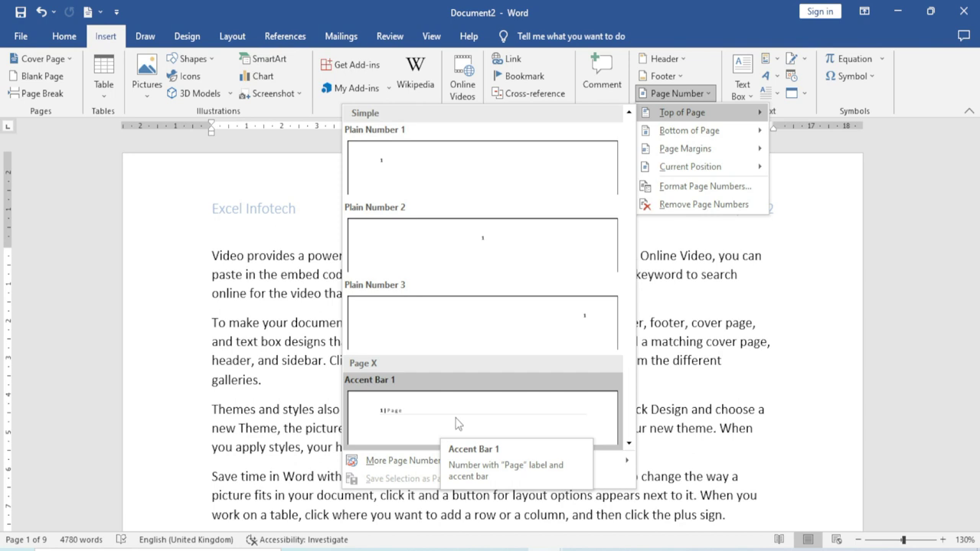
left_click(426, 414)
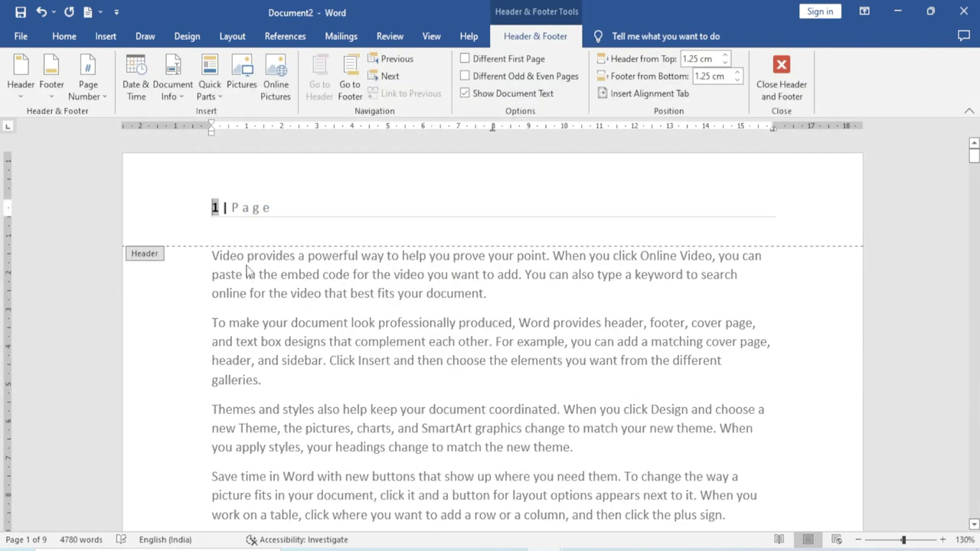
Step: Undo the Accent Bar 1 page number and reopen the header for editing
double_click(297, 342)
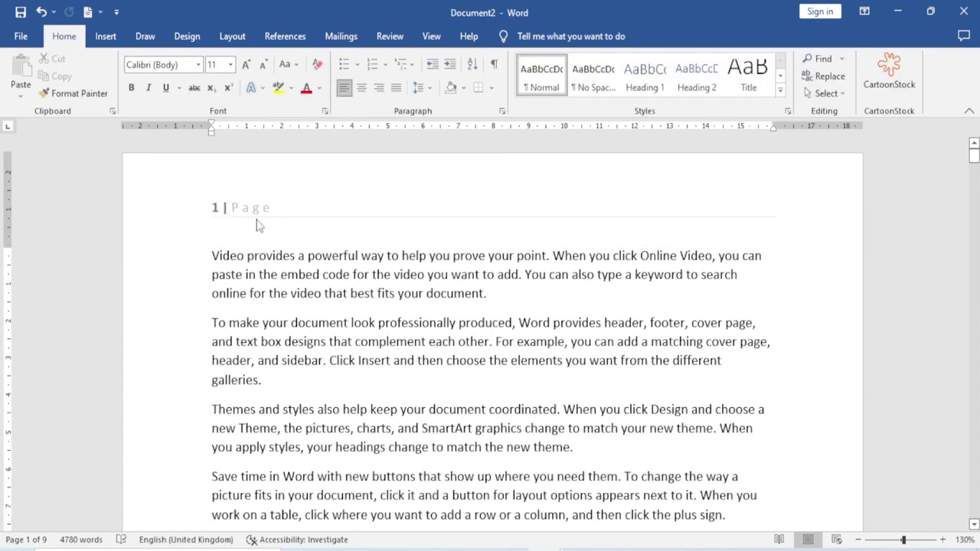
key("ctrl+z")
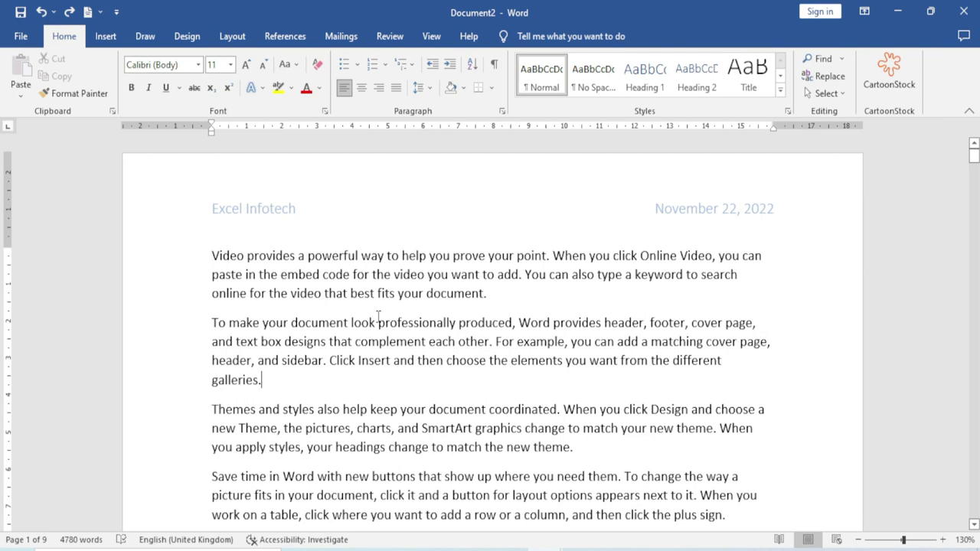
double_click(361, 208)
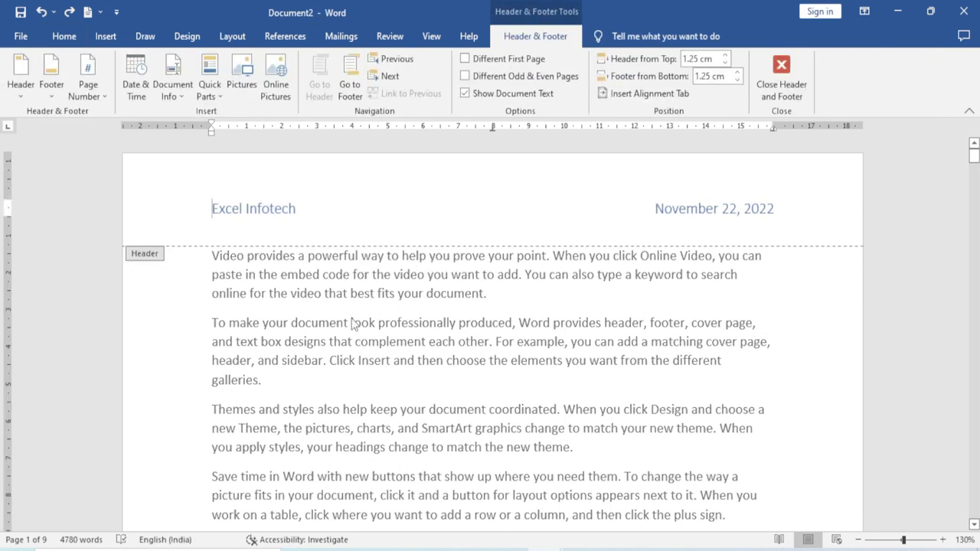
left_click(98, 100)
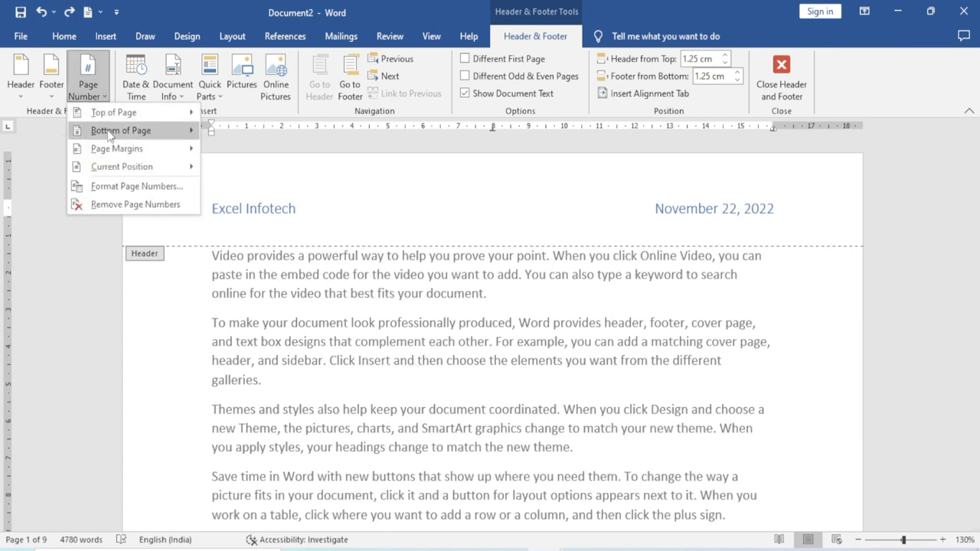
mouse_move(112, 136)
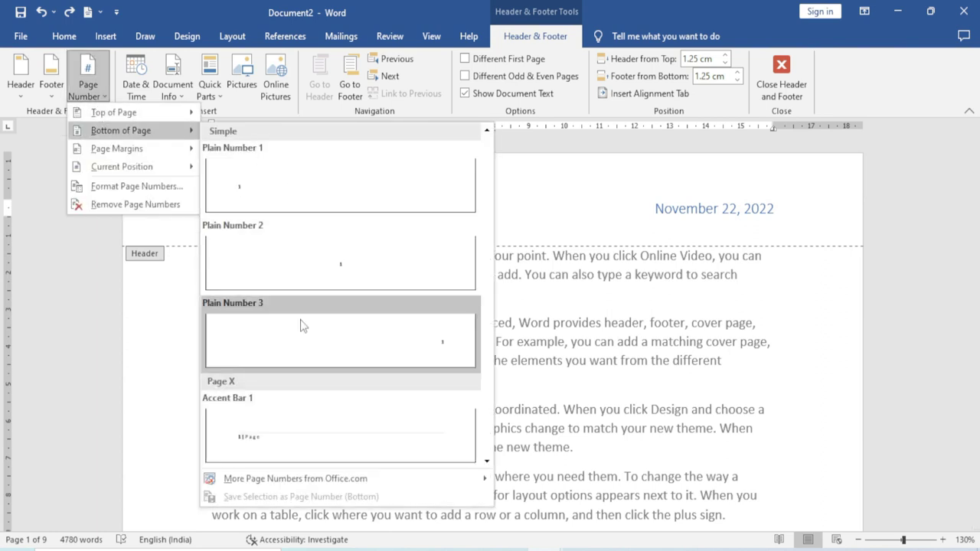
mouse_move(129, 152)
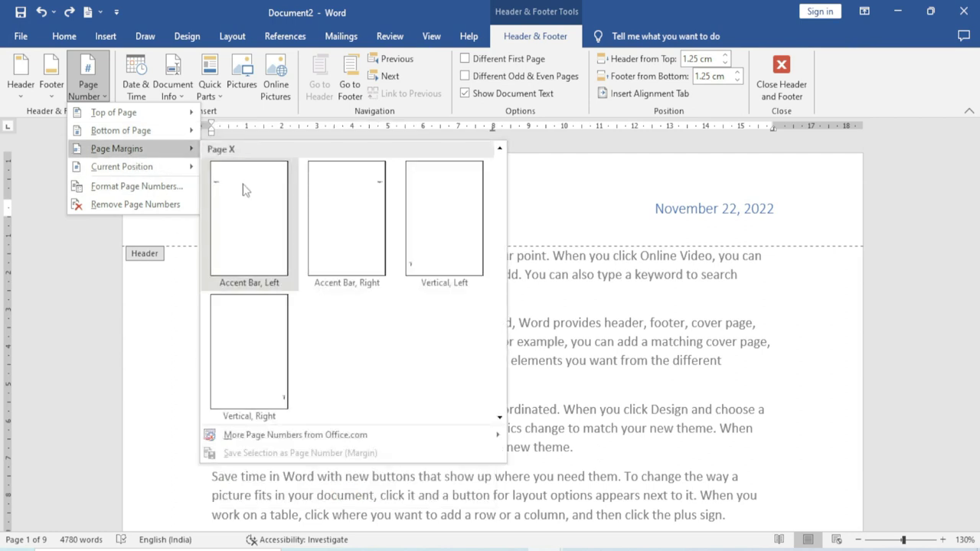
mouse_move(138, 170)
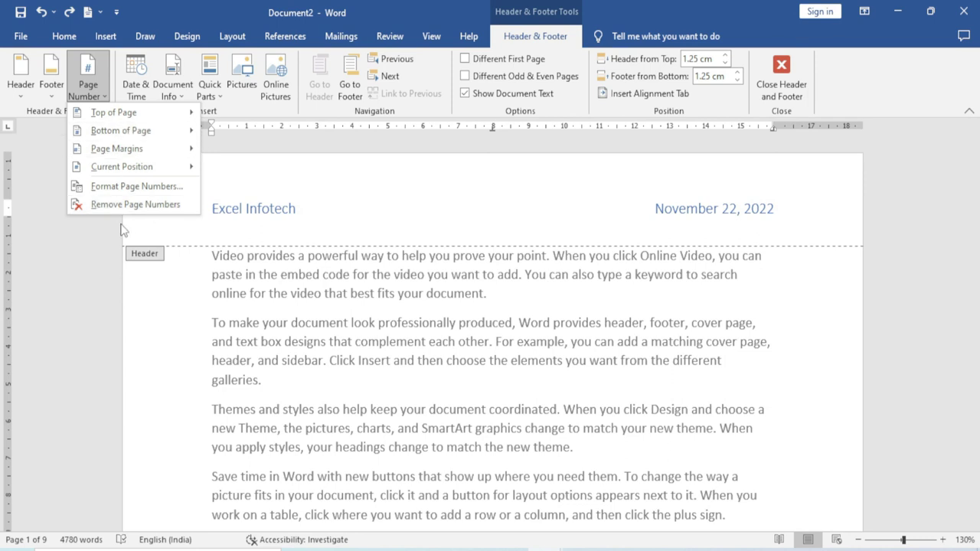
left_click(22, 92)
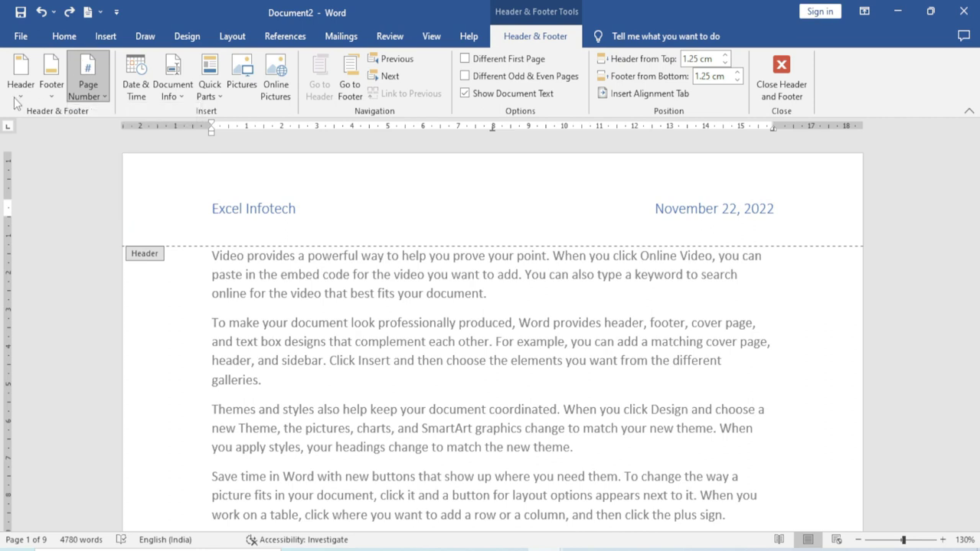
scroll(138, 304, "down", 2)
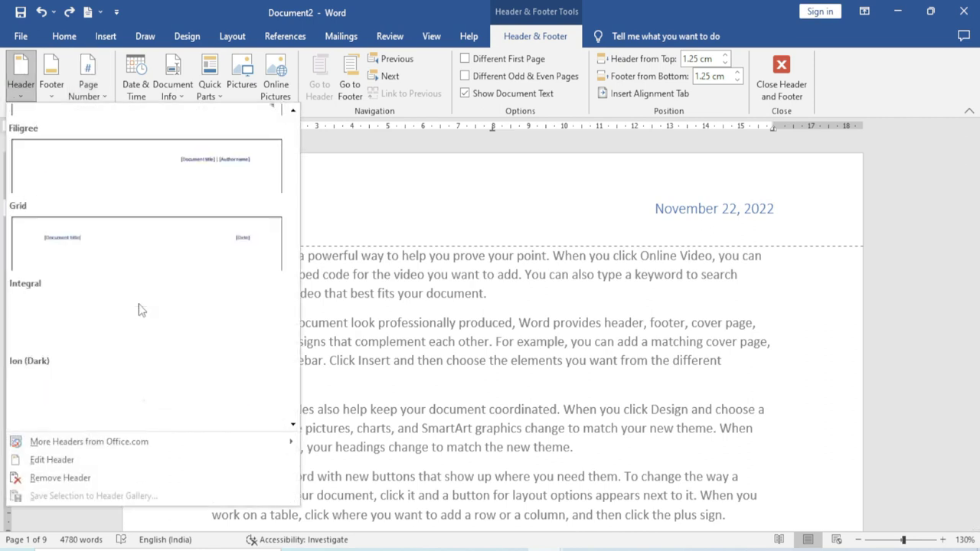
scroll(138, 303, "down", 1)
scroll(139, 307, "up", 3)
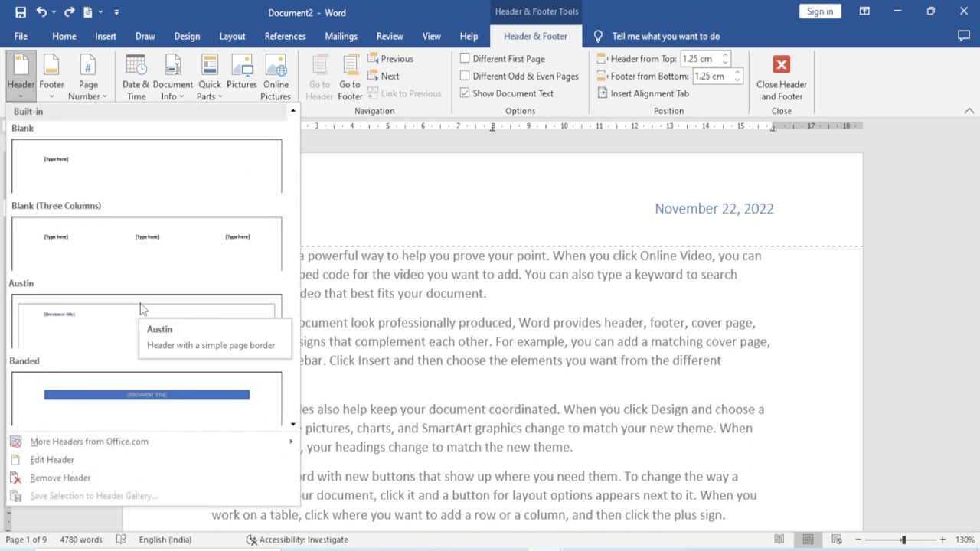
key("Escape")
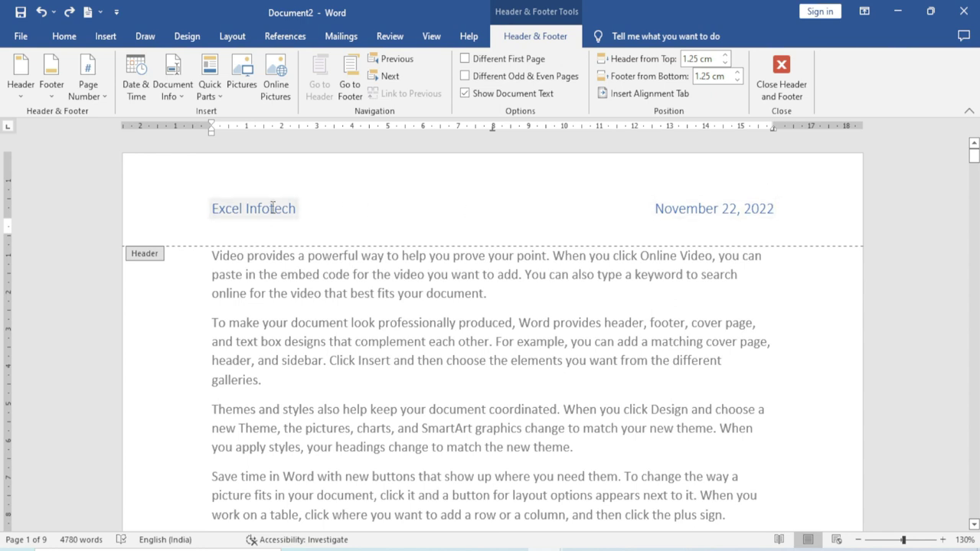
left_click(136, 80)
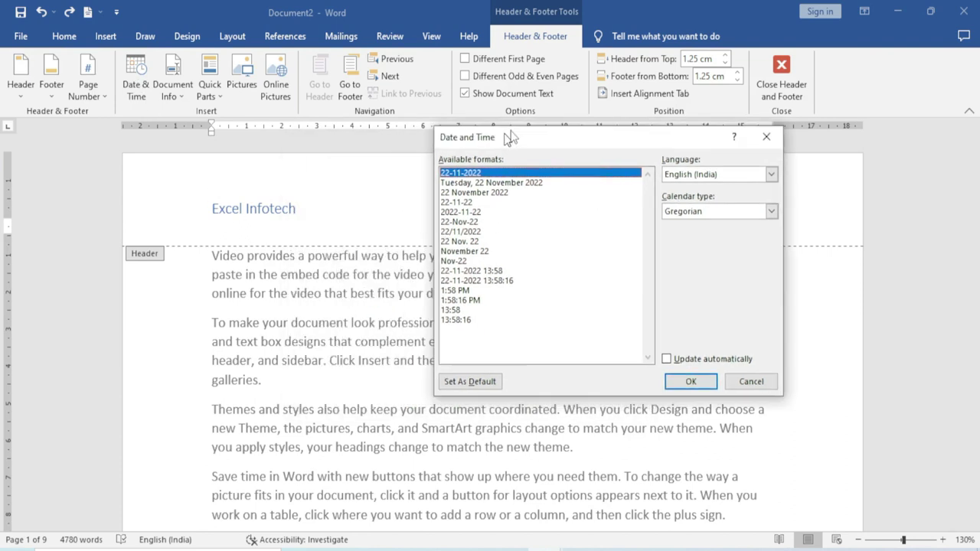
left_click(496, 228)
left_click(720, 358)
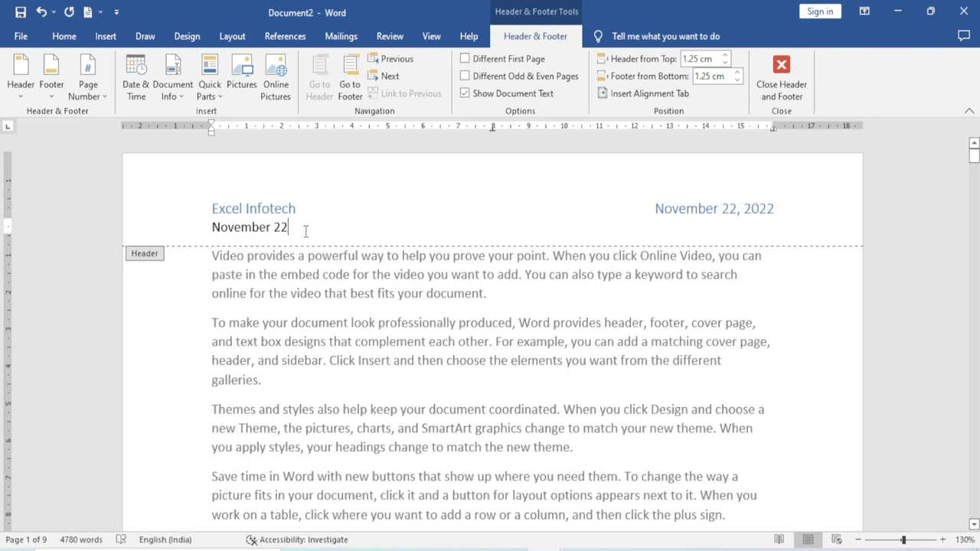
key("ctrl+z")
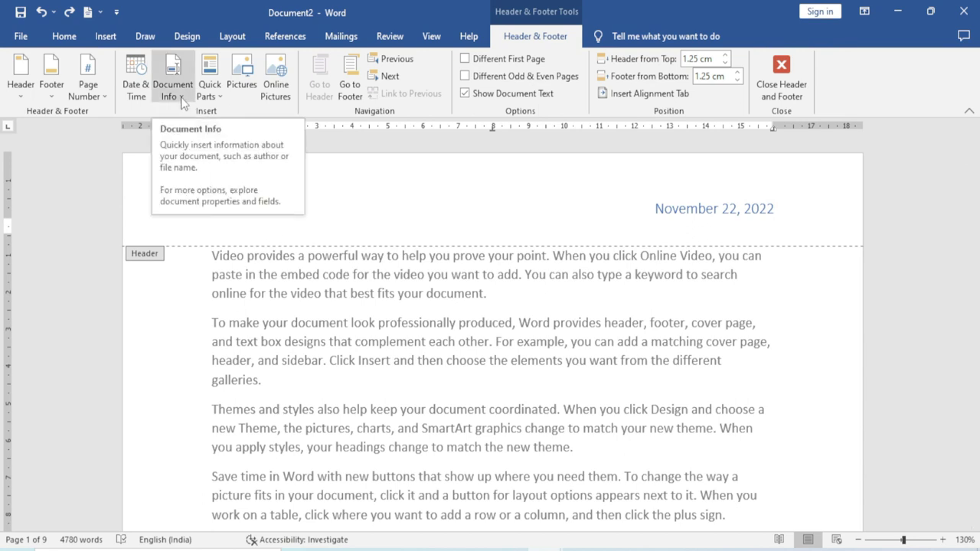
Step: Insert the Author document property under 'Excel Infotech', then delete it again
left_click(182, 98)
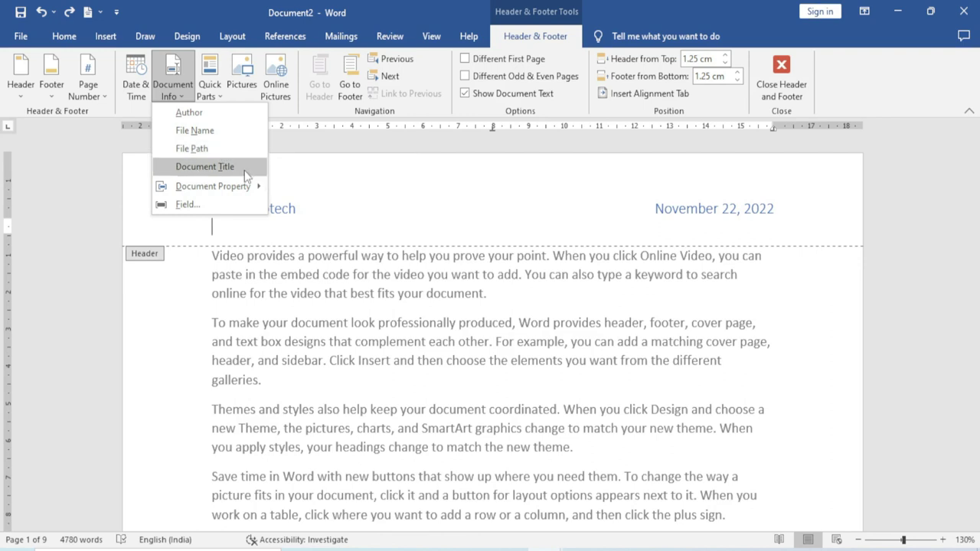
mouse_move(230, 189)
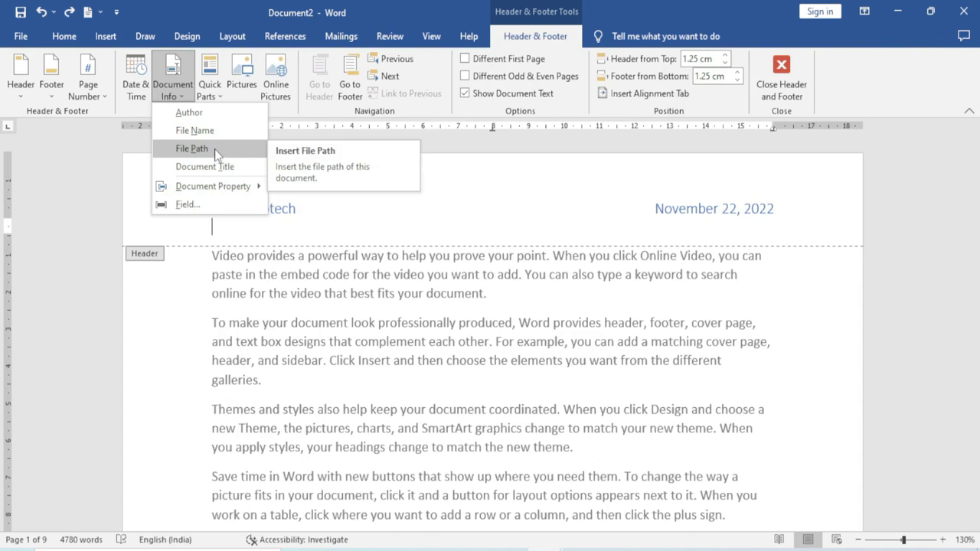
left_click(209, 115)
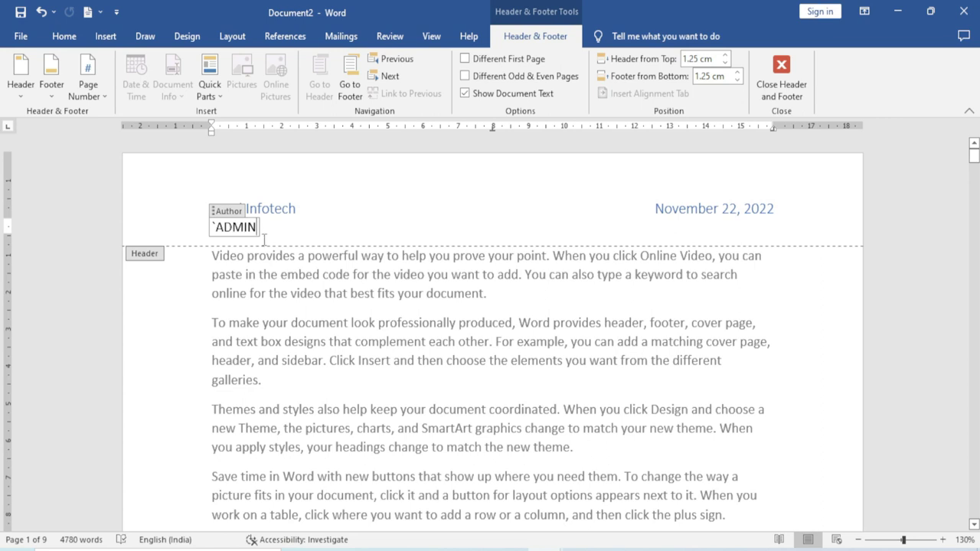
left_click_drag(259, 228, 193, 228)
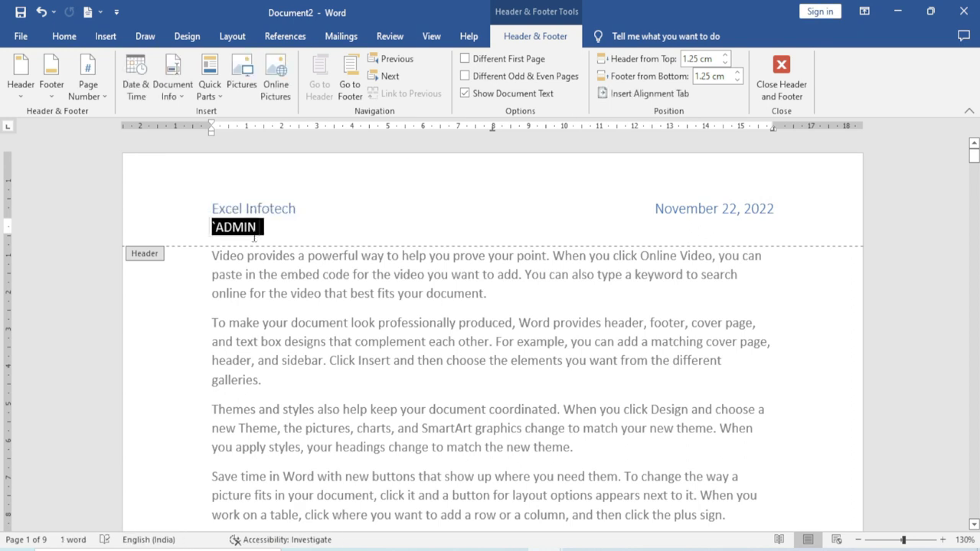
key("Delete")
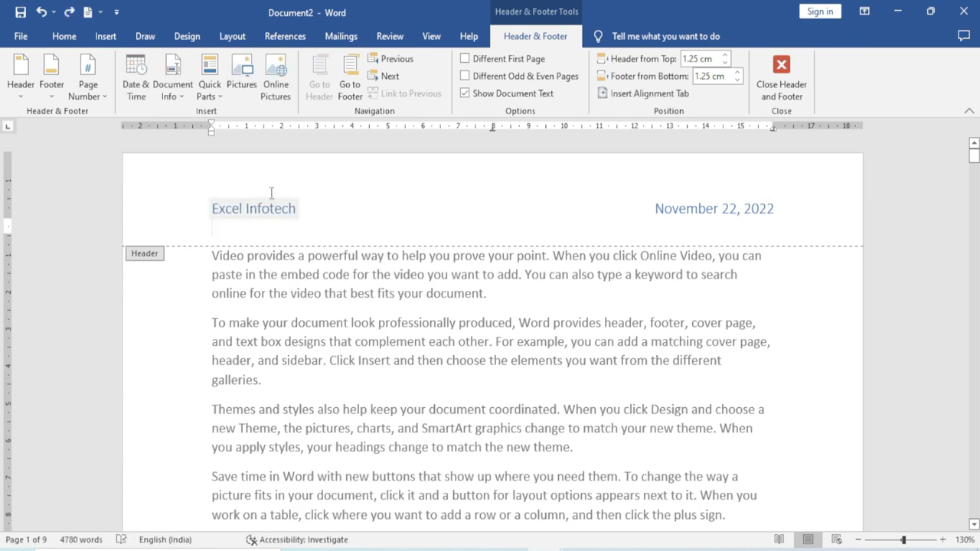
left_click(223, 102)
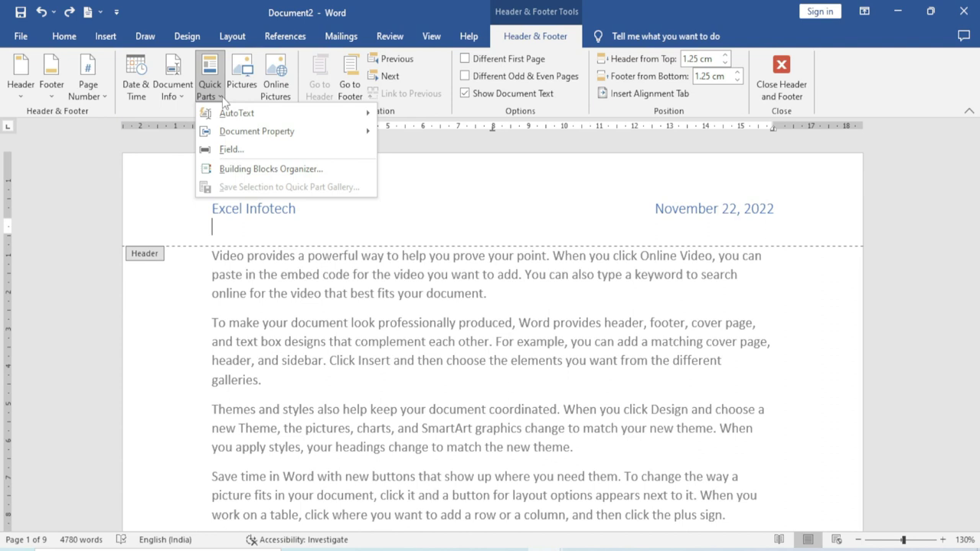
Step: Browse Quick Parts AutoText and Document Property without inserting, then select 'Excel Infotech'
mouse_move(234, 114)
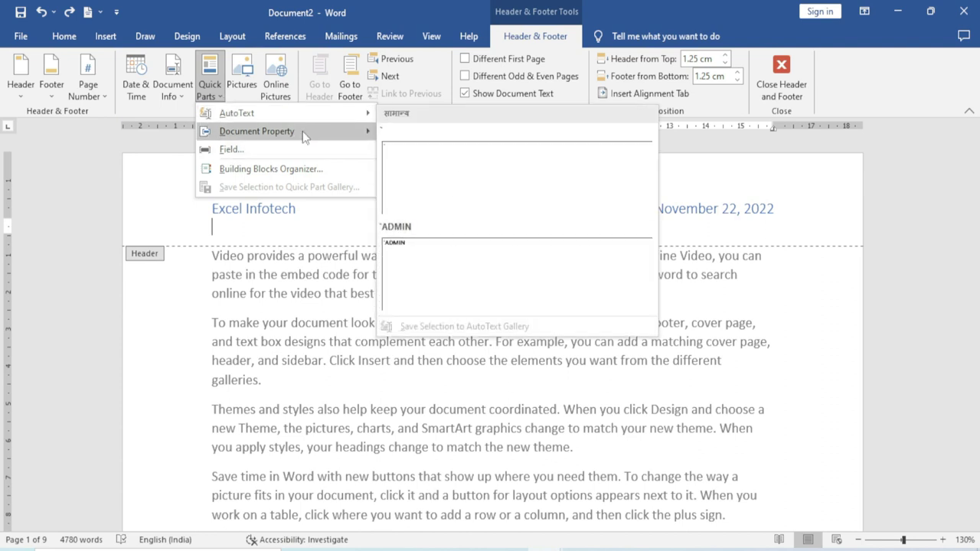
mouse_move(302, 130)
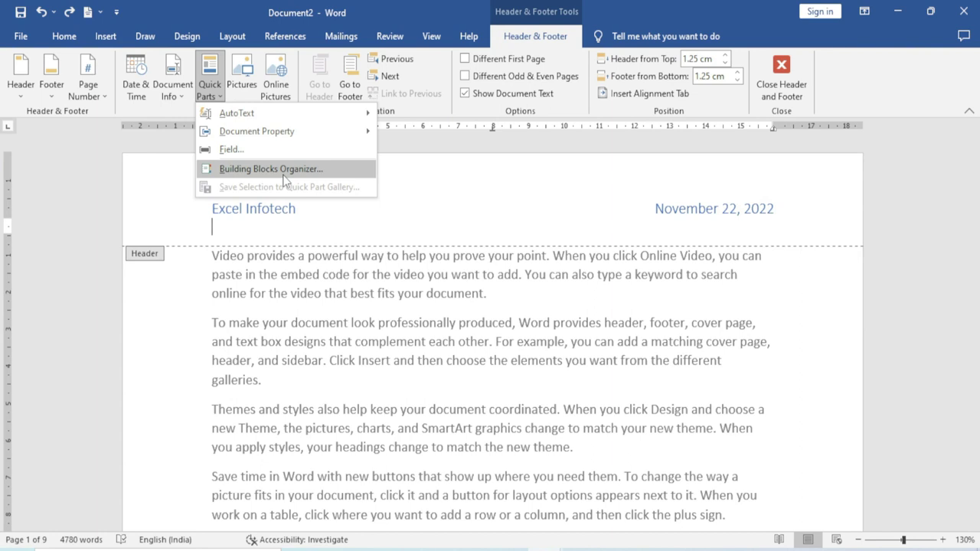
key("Escape")
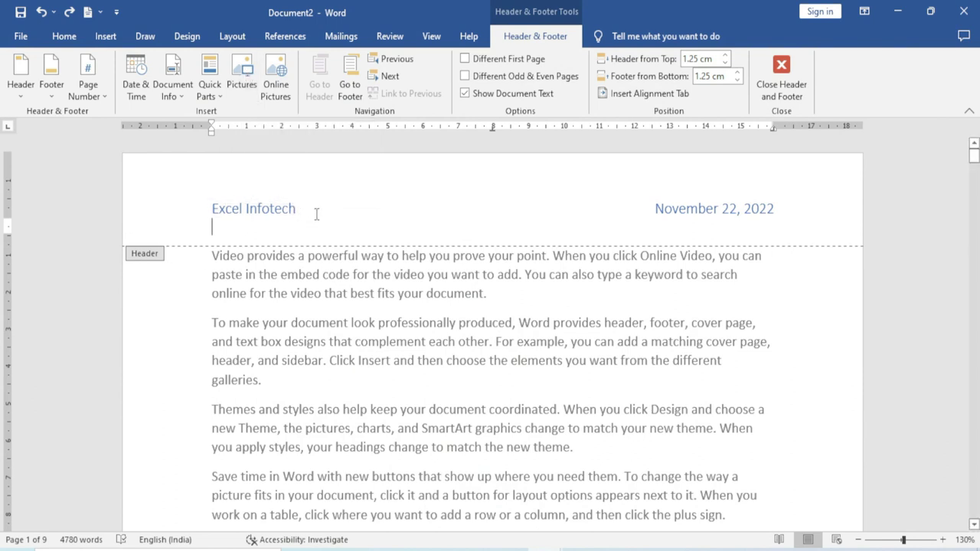
left_click_drag(308, 209, 200, 212)
Step: Delete the Excel Infotech title and insert the Tilak portrait picture into the header
key("Delete")
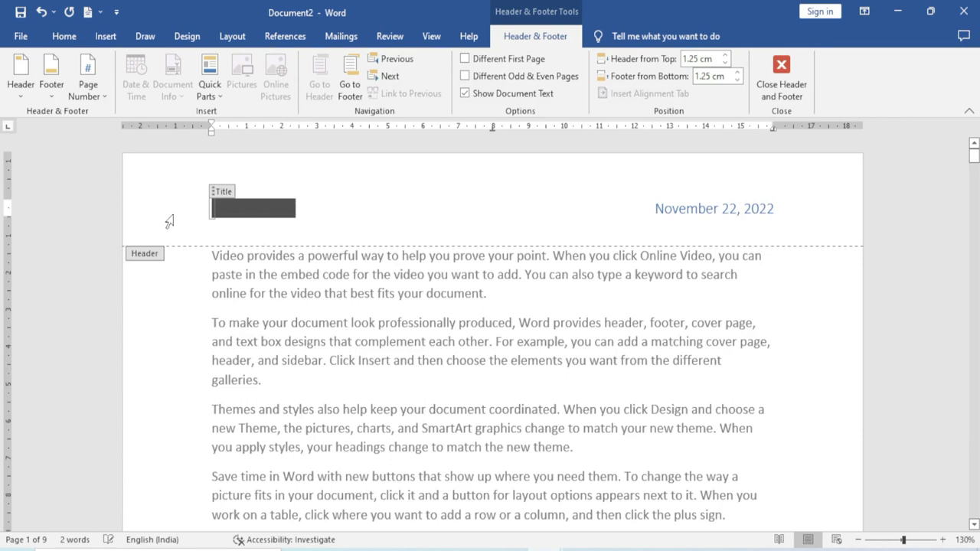
left_click(242, 71)
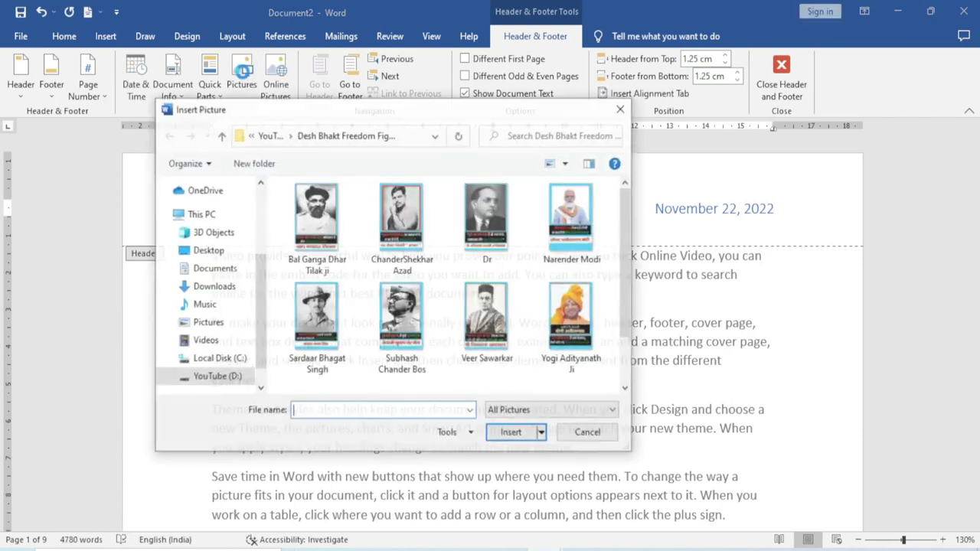
left_click_drag(291, 111, 374, 93)
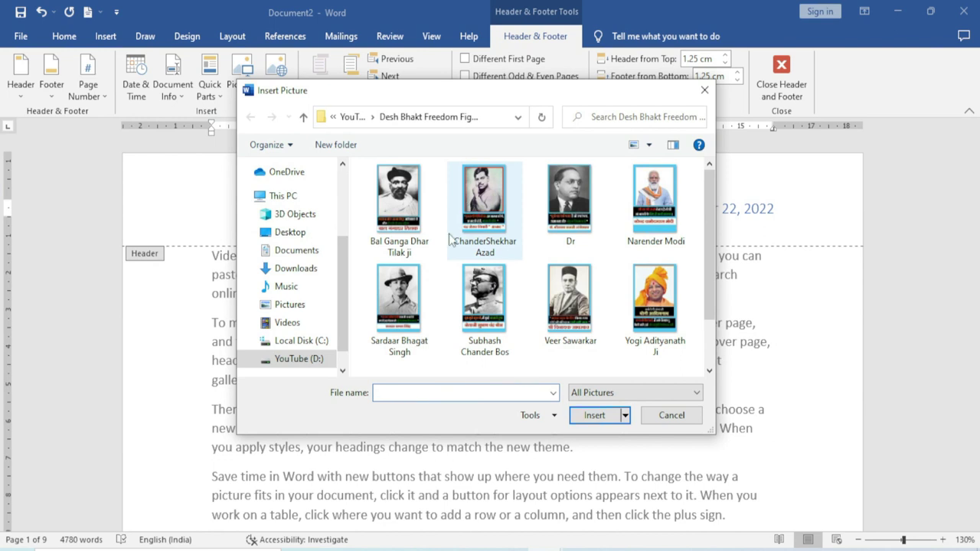
left_click(405, 212)
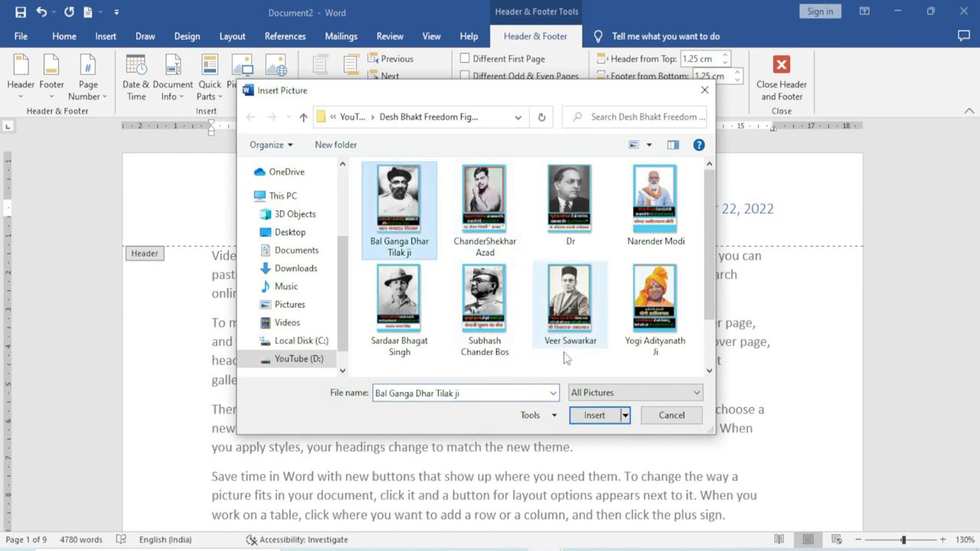
left_click(596, 417)
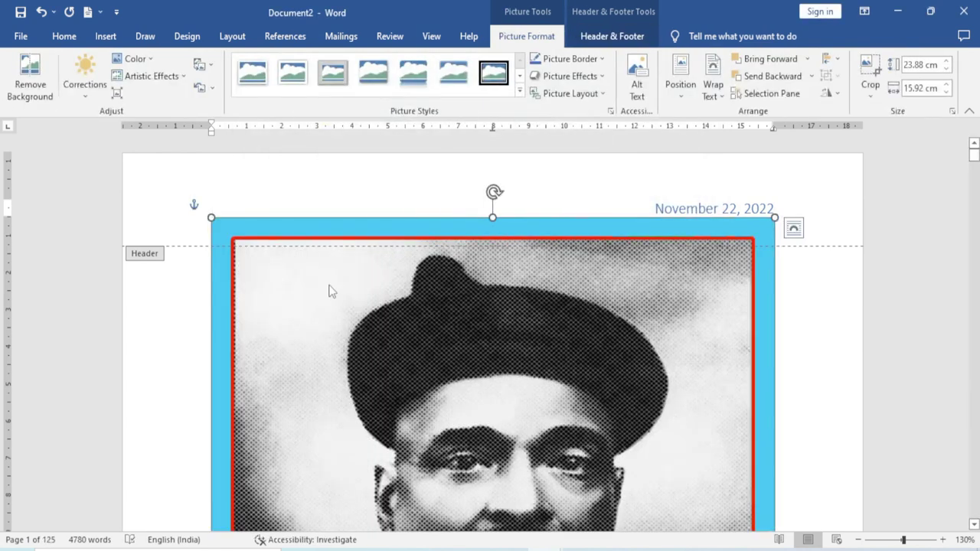
Step: Shrink the portrait in stages down to 3.74 × 2.49 cm
scroll(483, 322, "down", 5)
scroll(479, 334, "up", 5)
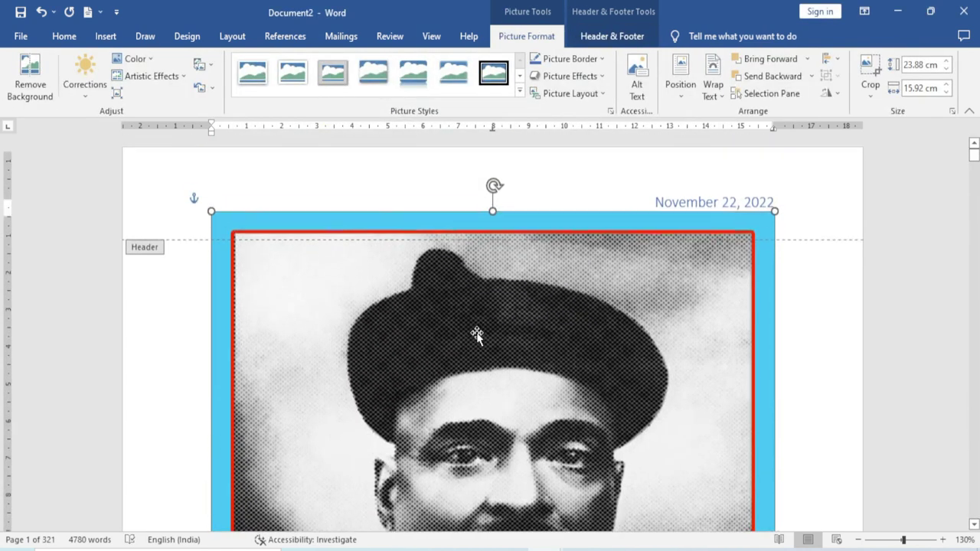
scroll(528, 335, "down", 6)
scroll(531, 333, "down", 8)
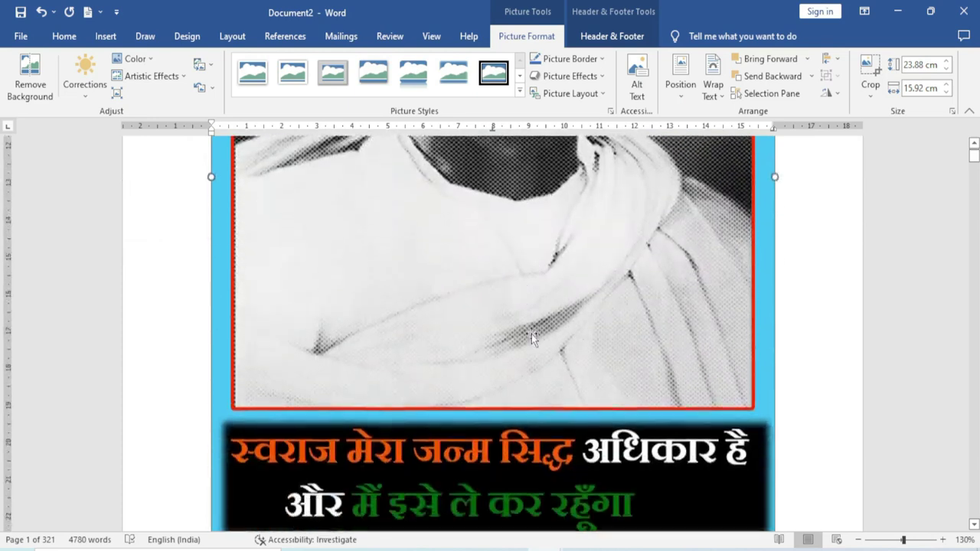
scroll(532, 334, "up", 8)
scroll(363, 263, "up", 4)
scroll(364, 262, "up", 2)
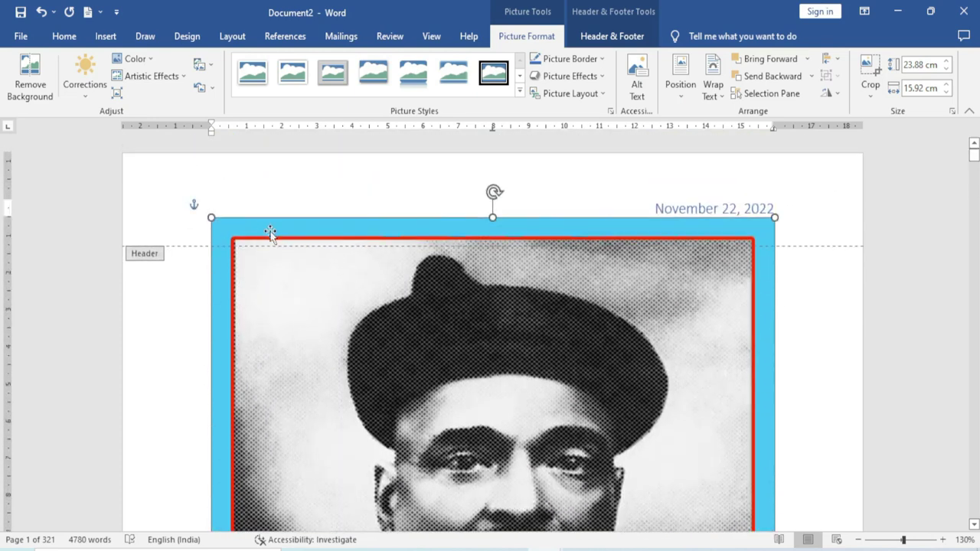
left_click_drag(276, 253, 546, 450)
scroll(546, 450, "down", 5)
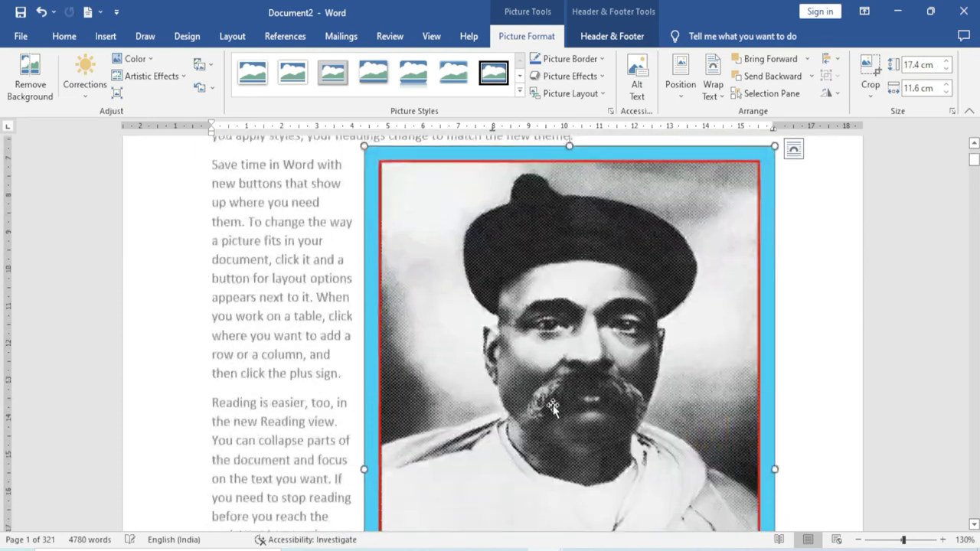
scroll(666, 444, "down", 3)
scroll(786, 438, "down", 3)
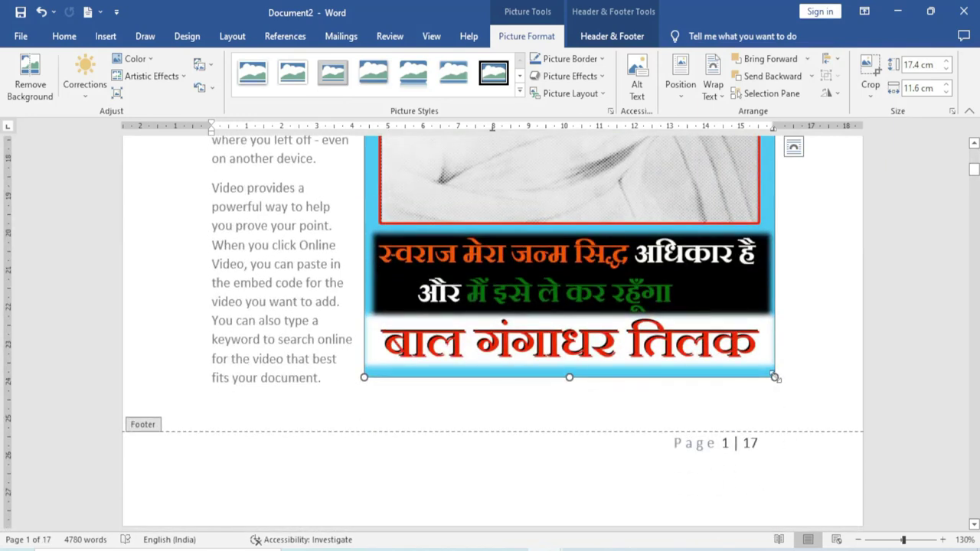
left_click_drag(775, 376, 667, 305)
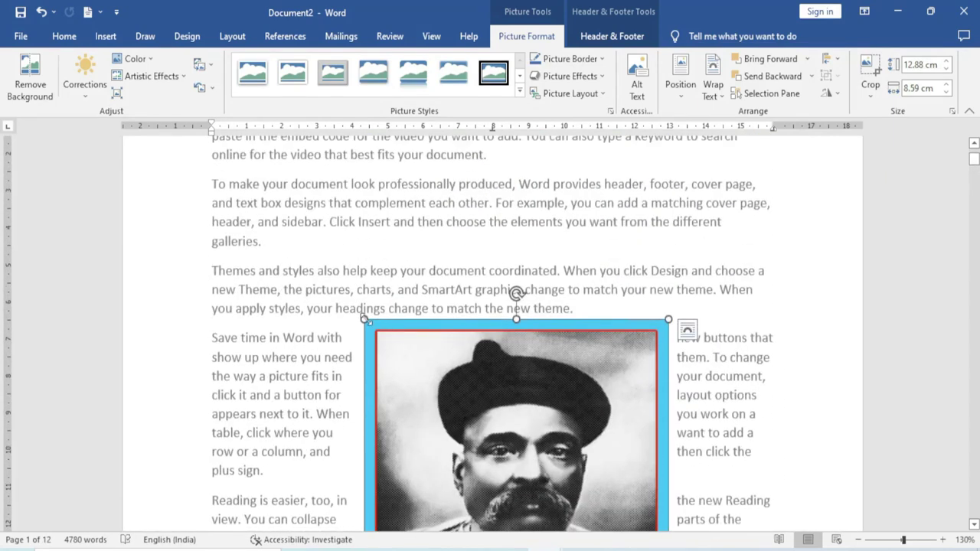
left_click_drag(365, 320, 454, 381)
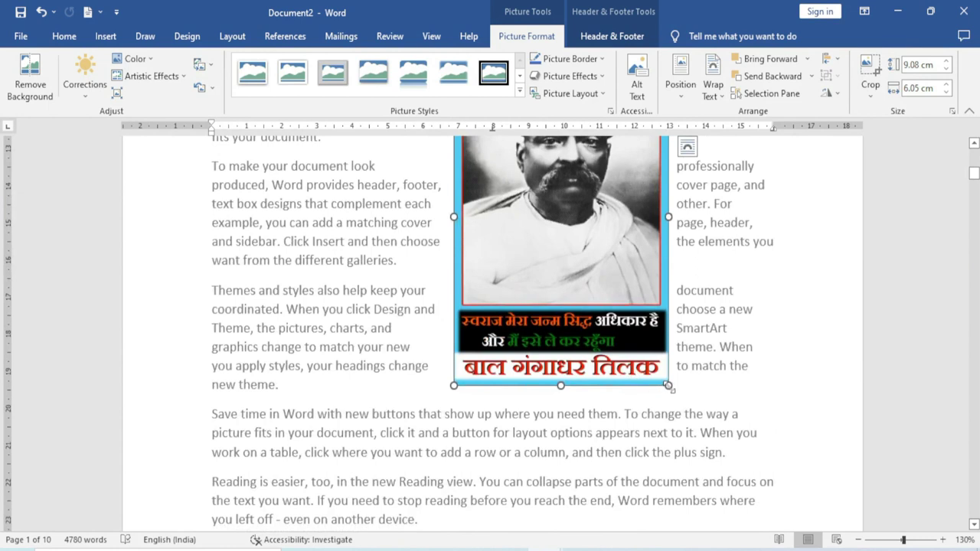
left_click_drag(668, 386, 354, 243)
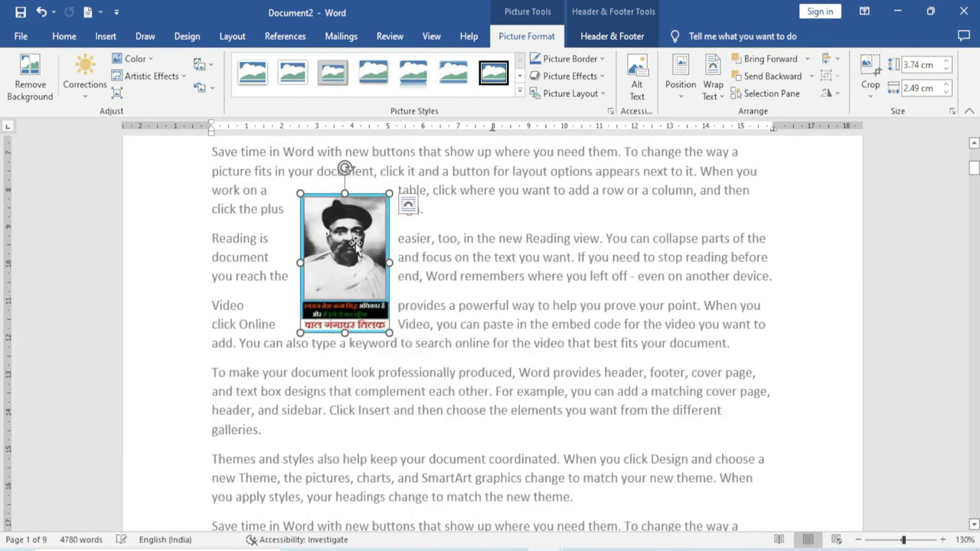
Step: Move the portrait to the header's top-left and resize it to 1.68 × 1.12 cm
left_click_drag(355, 244, 292, 174)
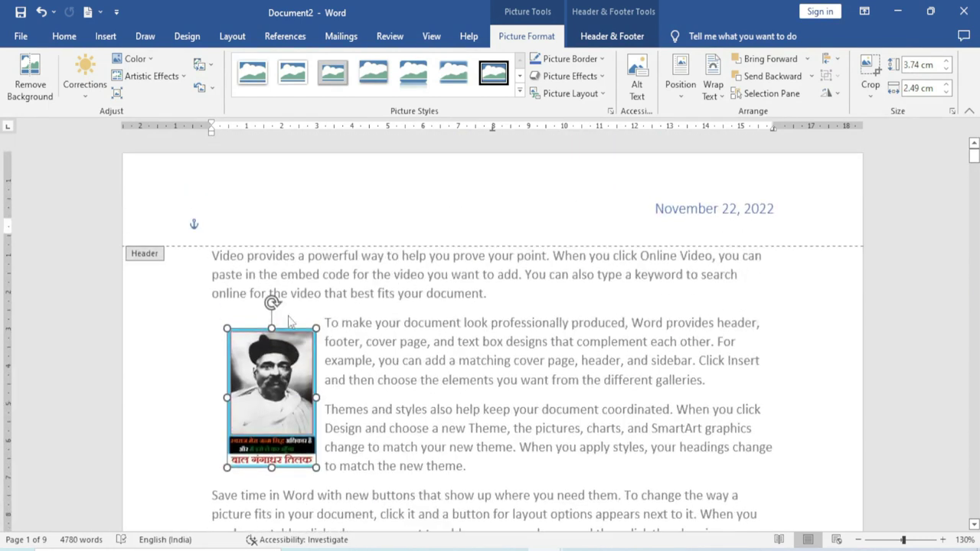
left_click_drag(289, 322, 227, 267)
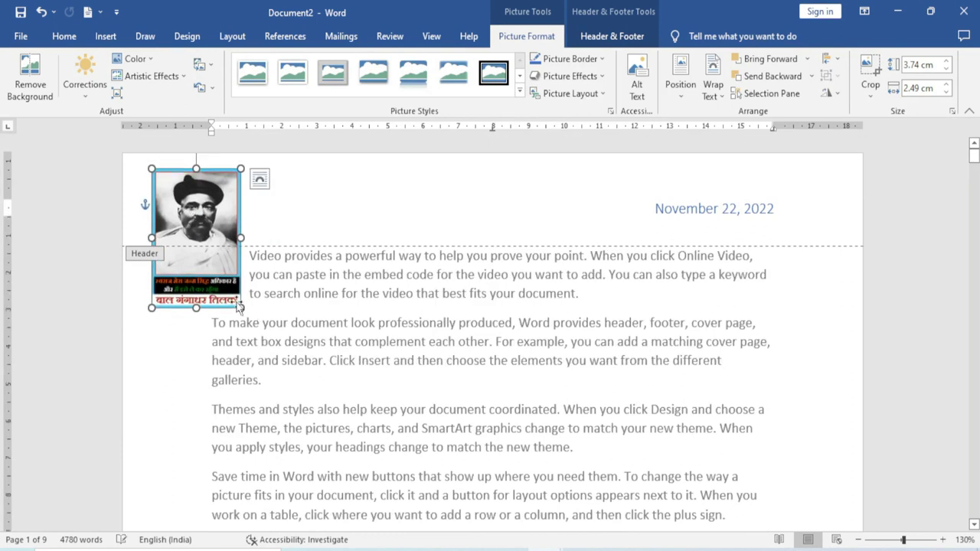
left_click_drag(241, 308, 189, 226)
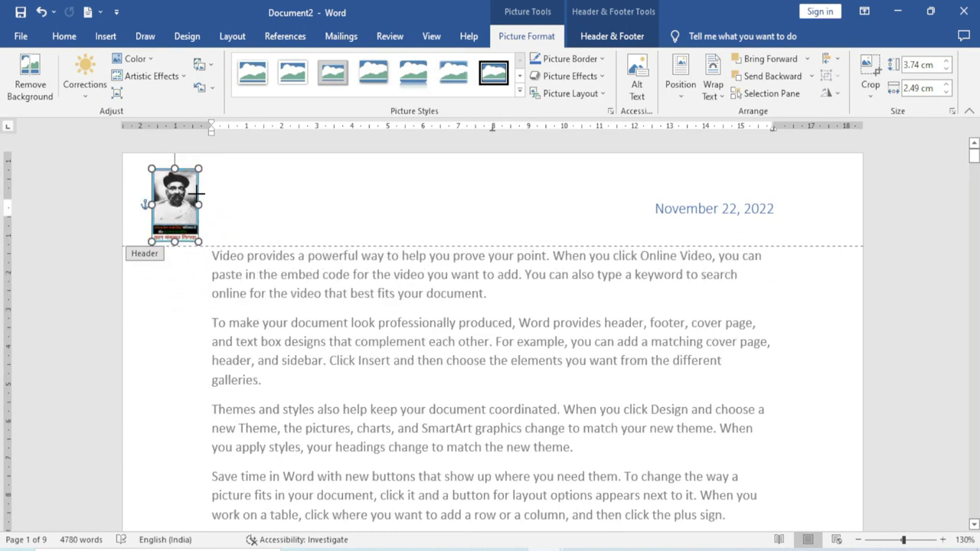
left_click_drag(188, 189, 192, 193)
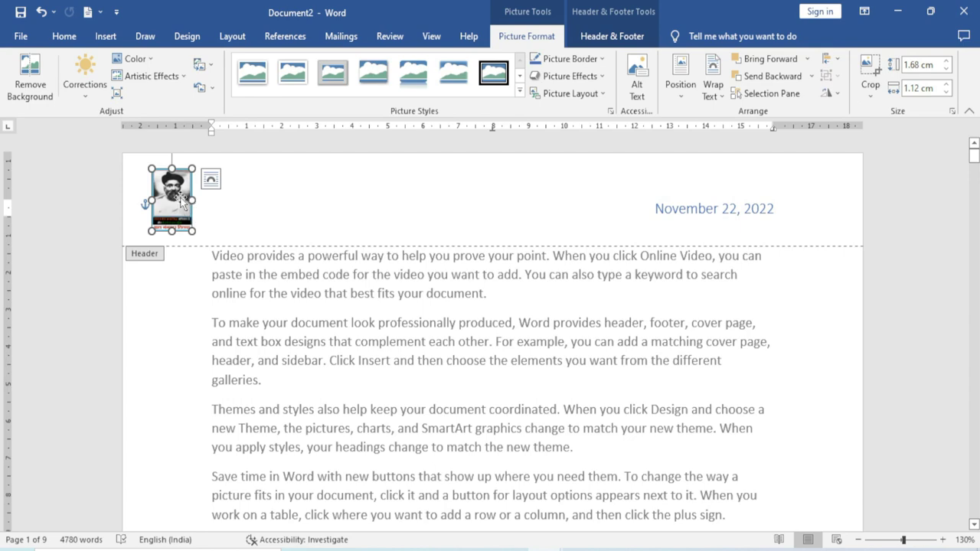
Step: Leave the header, check page 2's header, then reopen the first header for editing
double_click(376, 331)
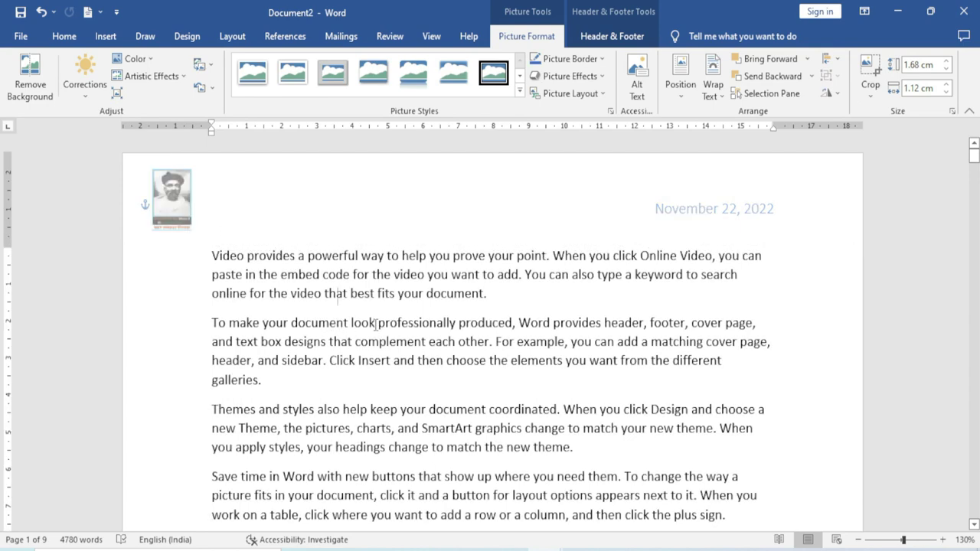
scroll(288, 344, "down", 3)
scroll(288, 344, "down", 10)
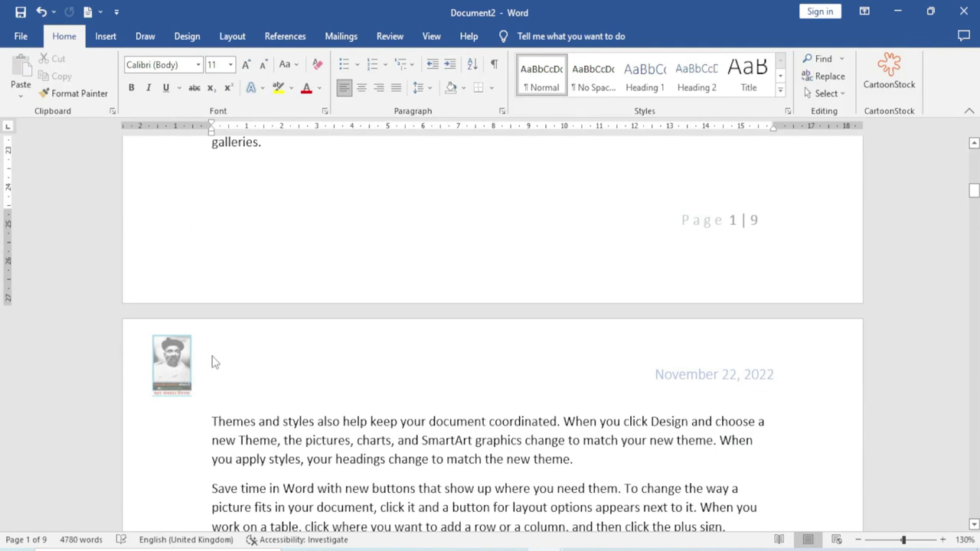
scroll(215, 363, "down", 3)
scroll(214, 363, "up", 3)
scroll(191, 371, "down", 5)
scroll(191, 371, "down", 1)
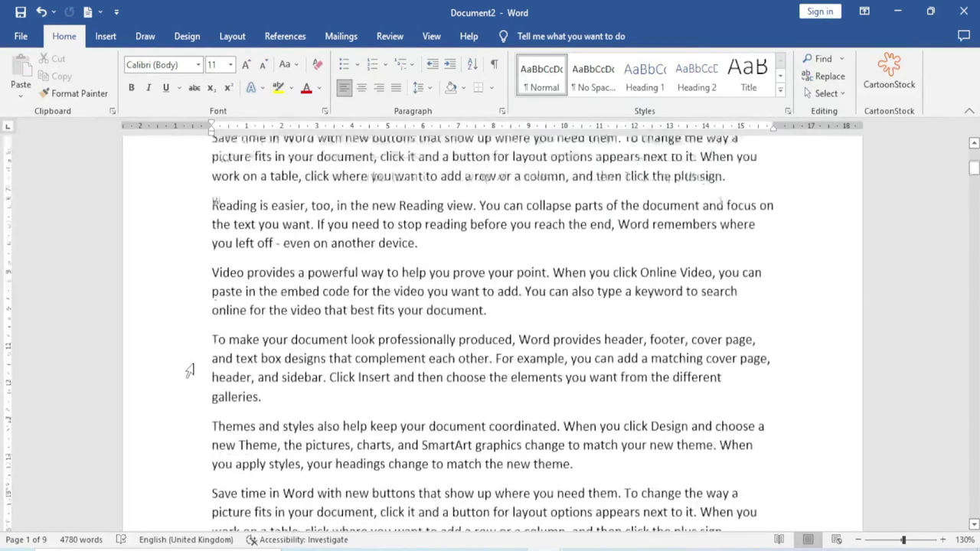
scroll(190, 371, "down", 1)
scroll(190, 371, "up", 1)
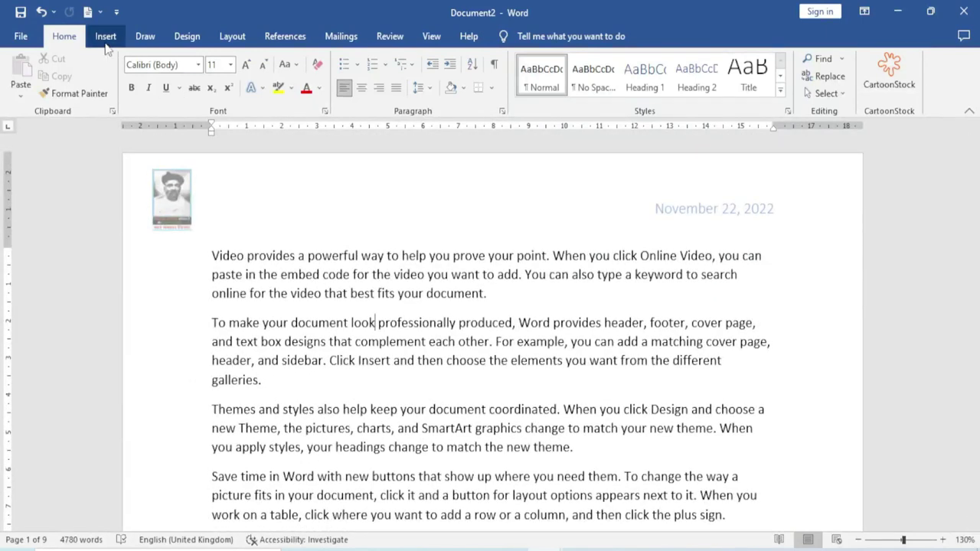
double_click(281, 171)
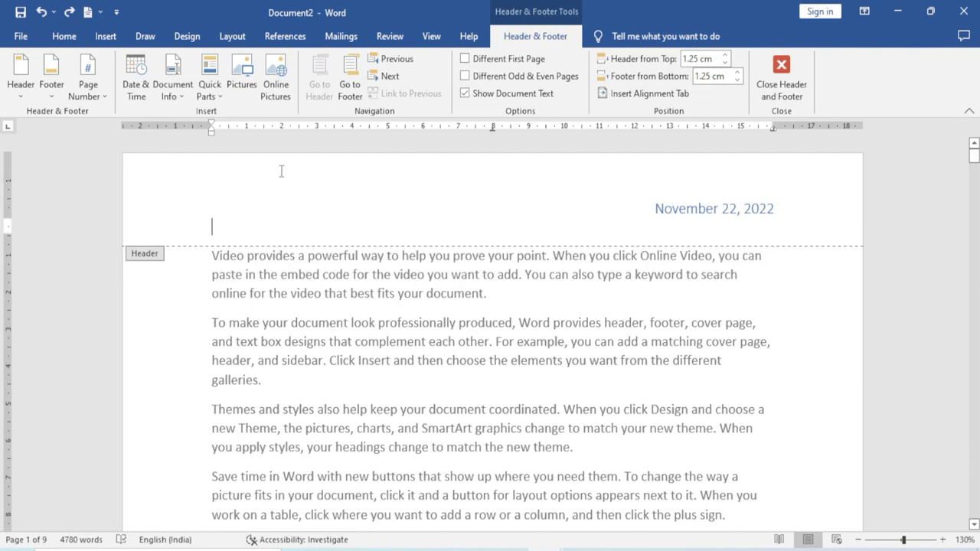
left_click(279, 81)
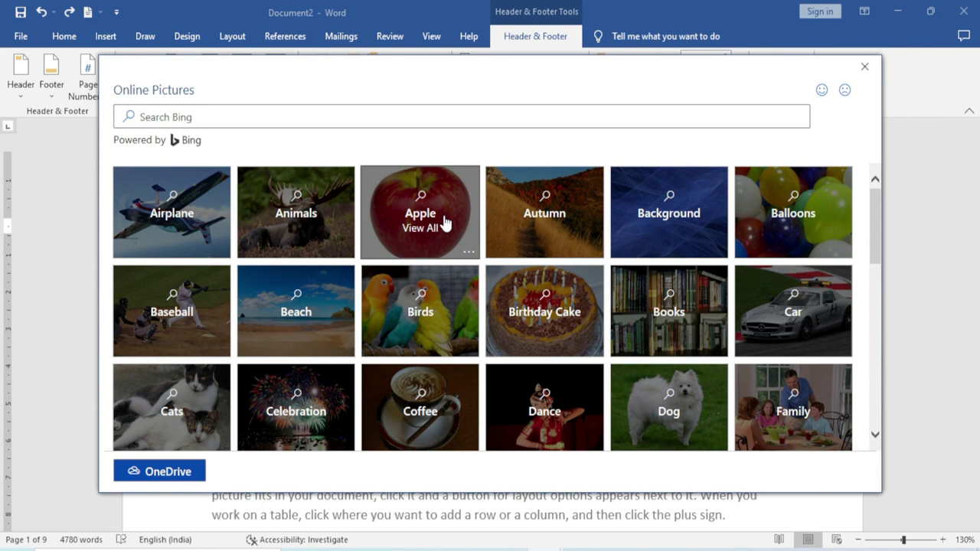
left_click(864, 68)
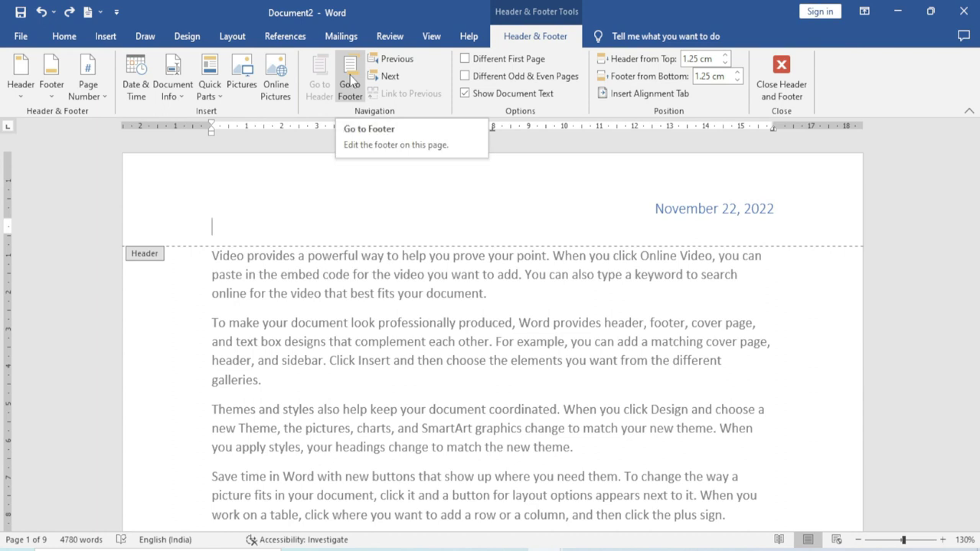
Step: Jump to this page's footer and back up to its header
left_click(352, 82)
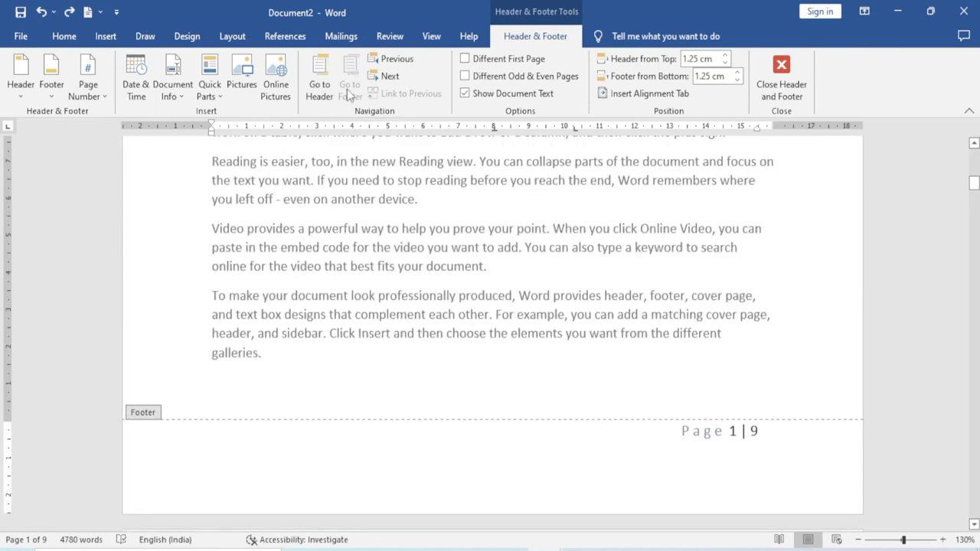
left_click(322, 78)
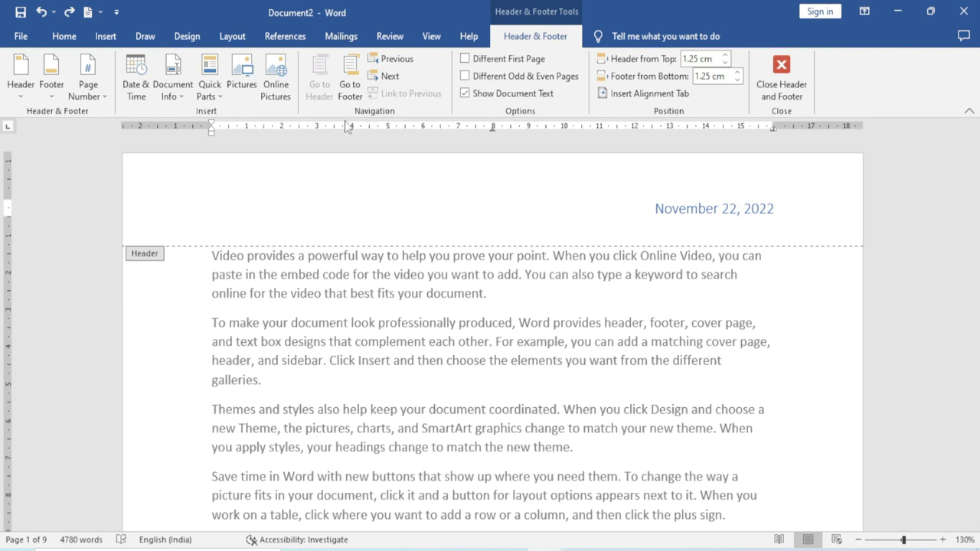
Step: Leave the header and add a Continuous section break right after 'galleries.' on page 1
double_click(335, 342)
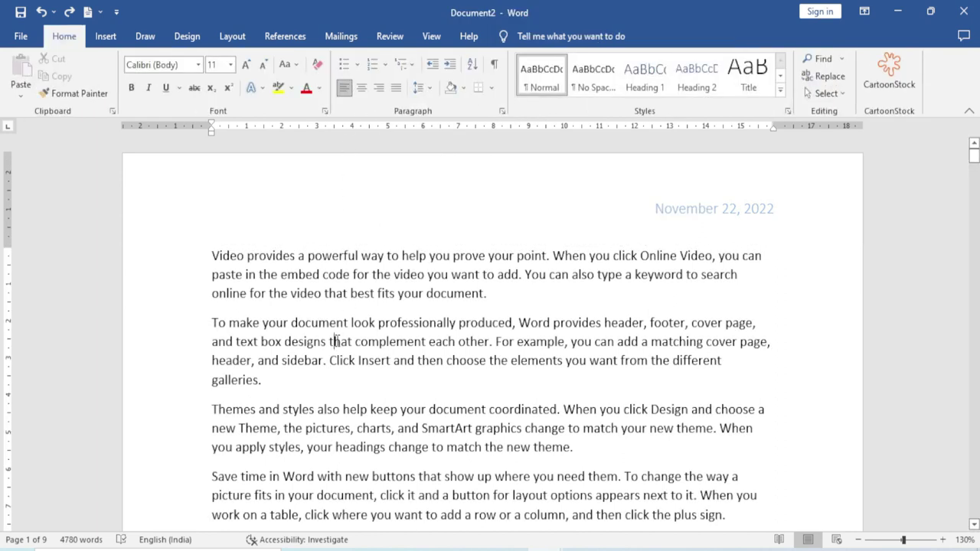
scroll(390, 375, "down", 5)
scroll(391, 376, "down", 3)
scroll(392, 380, "down", 3)
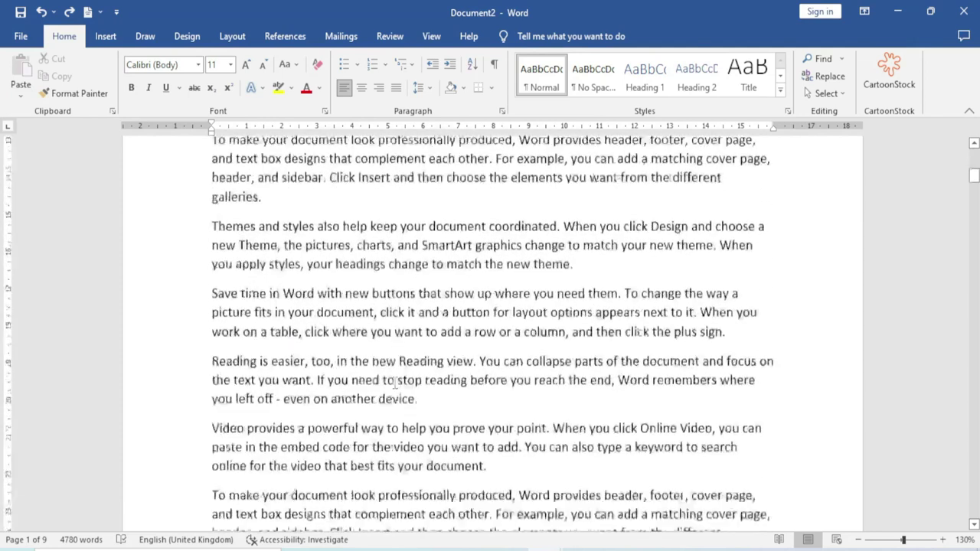
scroll(394, 383, "down", 1)
left_click(276, 366)
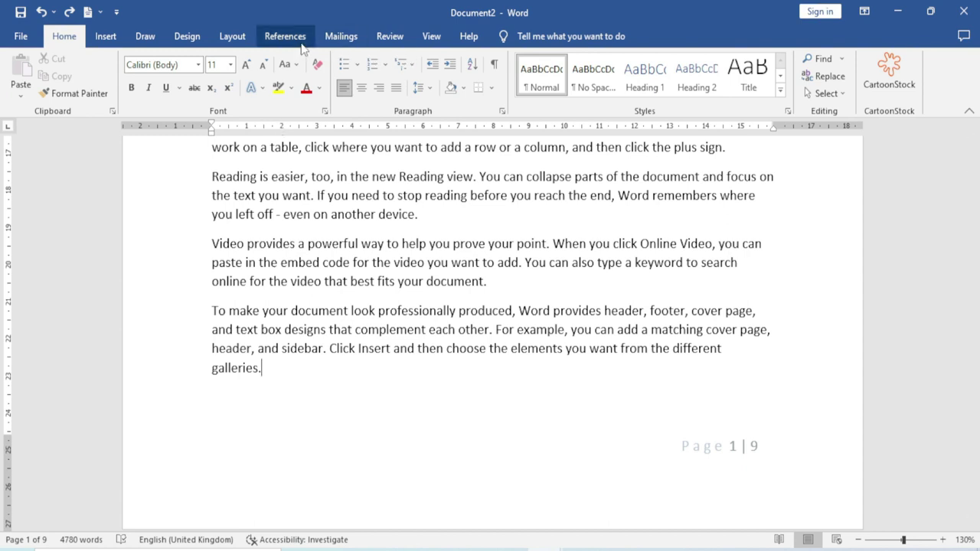
left_click(229, 38)
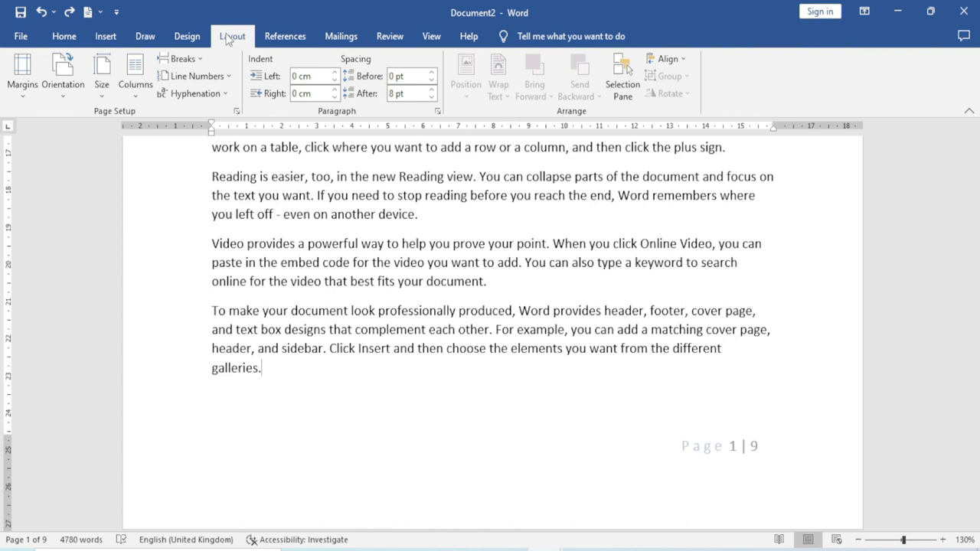
left_click(180, 59)
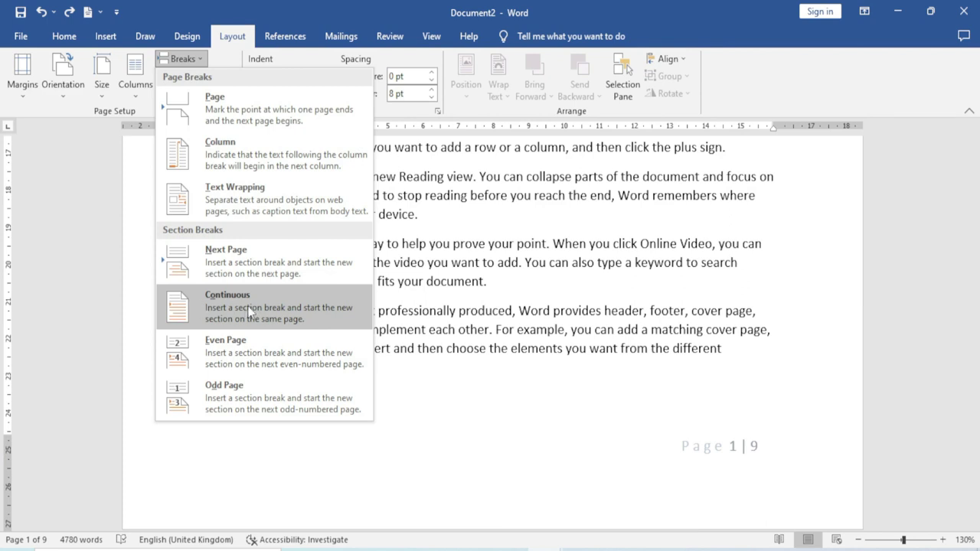
left_click(249, 310)
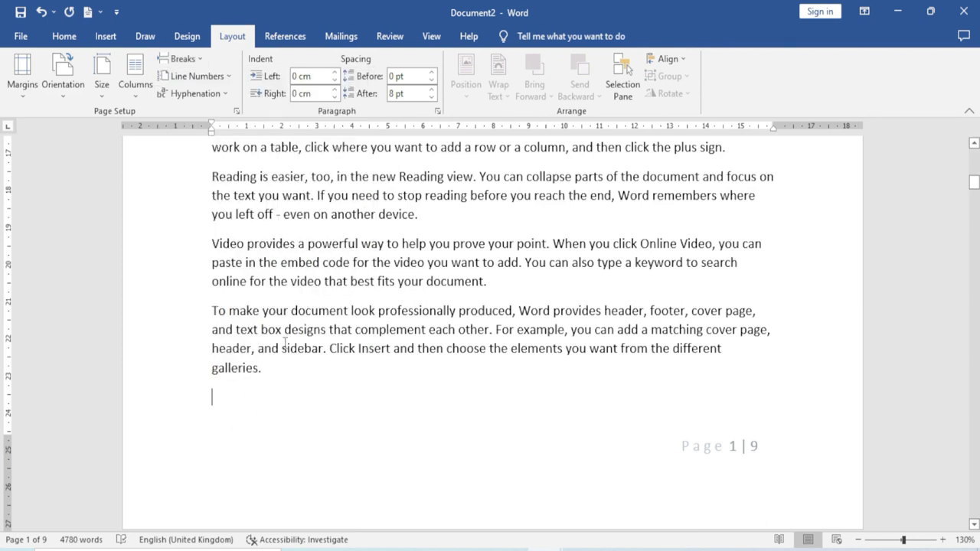
Step: Open the page 1 header and scroll between the Section 1 and Section 2 headers
scroll(234, 406, "up", 4)
scroll(234, 405, "up", 3)
scroll(234, 406, "up", 3)
double_click(304, 224)
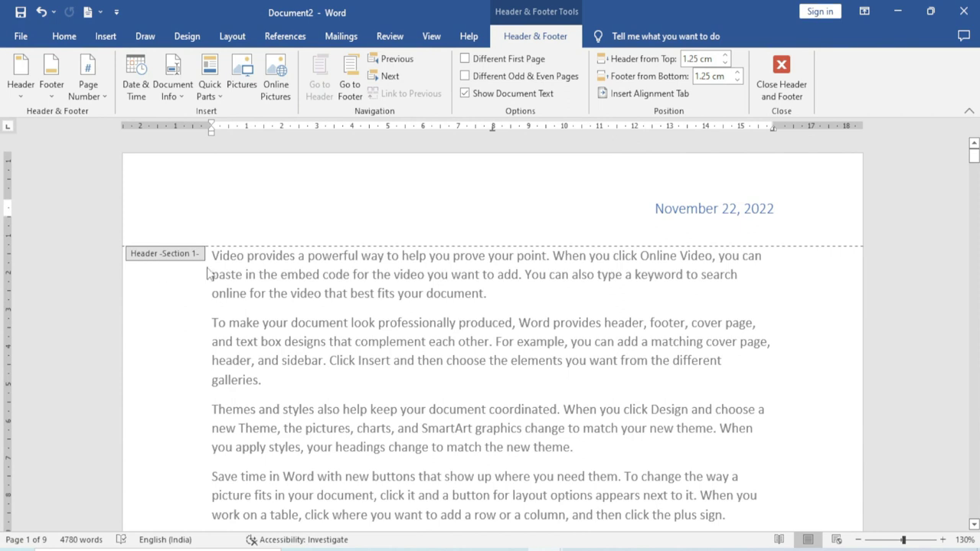
scroll(309, 367, "down", 4)
scroll(309, 367, "up", 1)
scroll(309, 367, "down", 4)
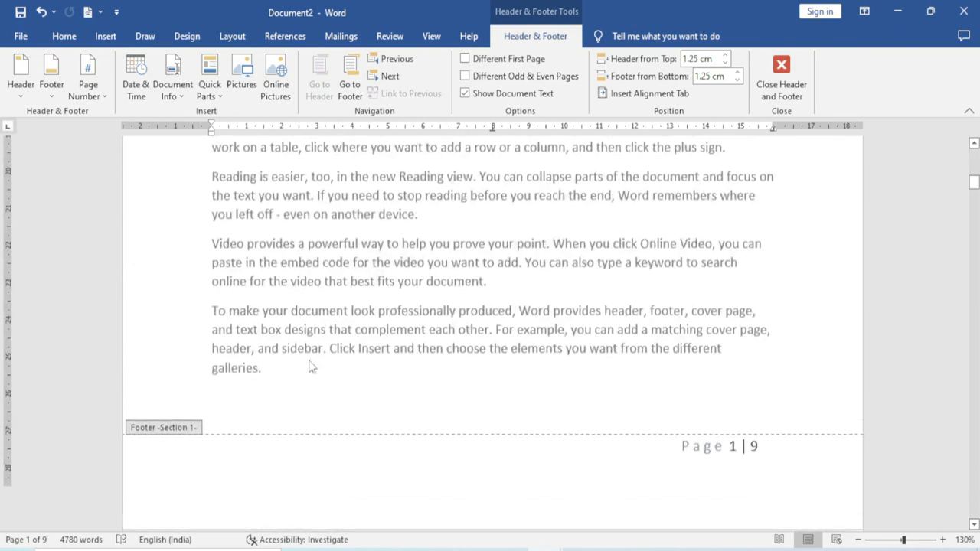
scroll(309, 367, "down", 3)
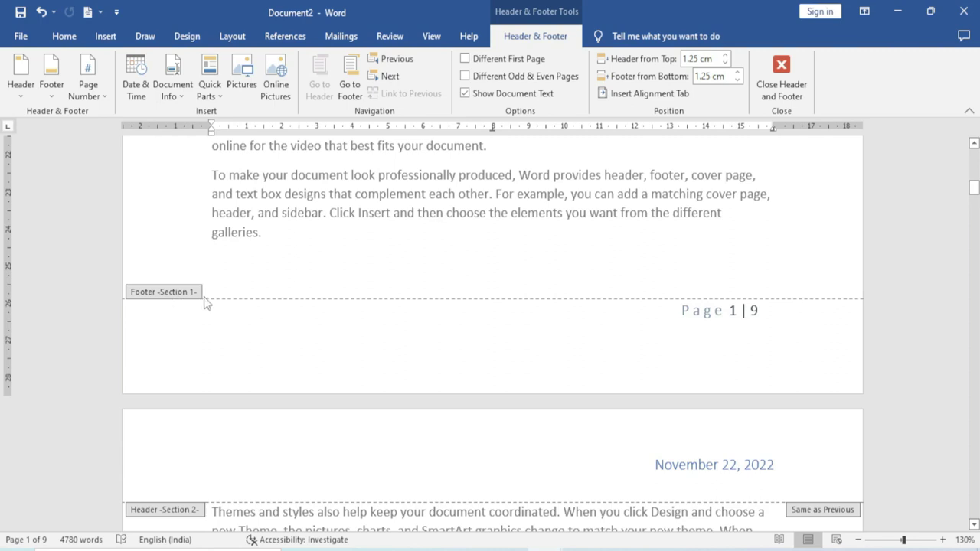
scroll(204, 302, "down", 4)
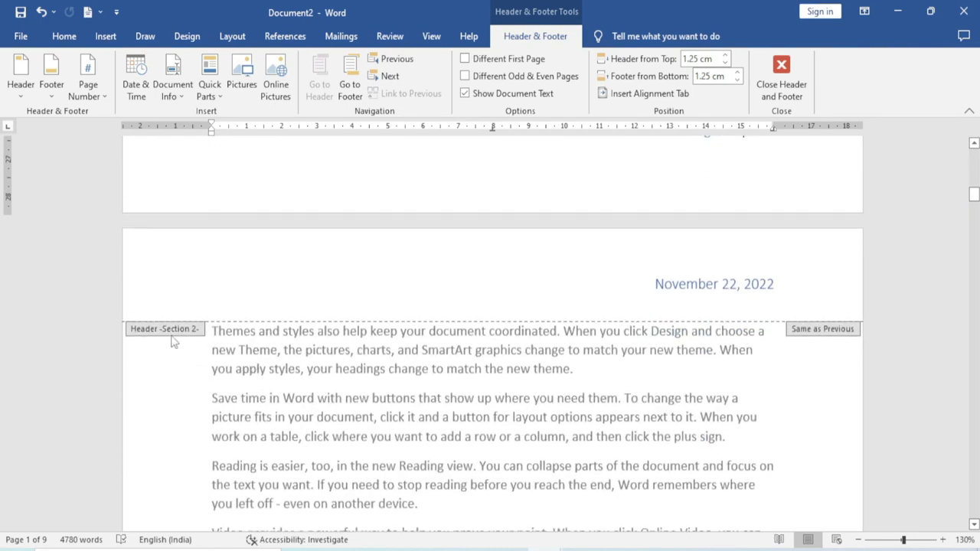
scroll(281, 353, "up", 4)
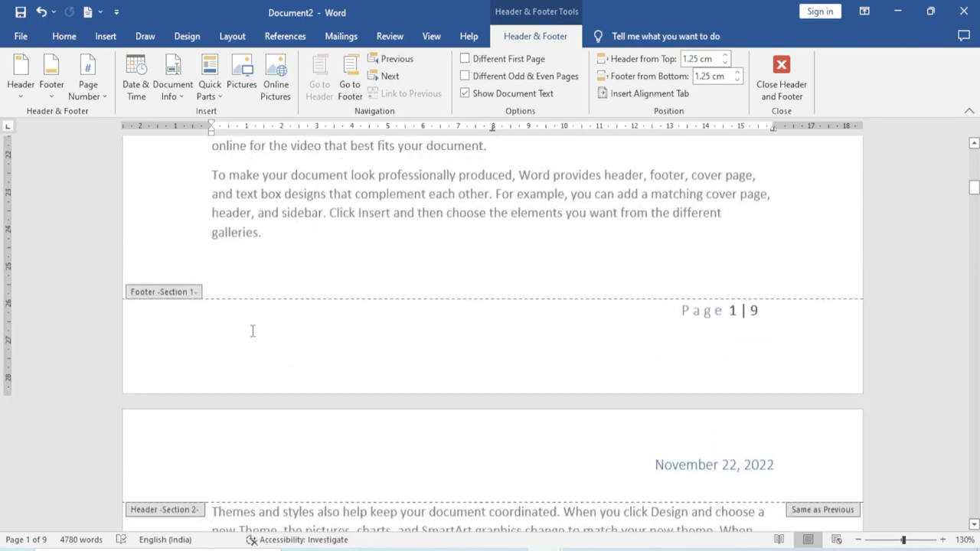
scroll(245, 354, "up", 4)
scroll(248, 358, "up", 6)
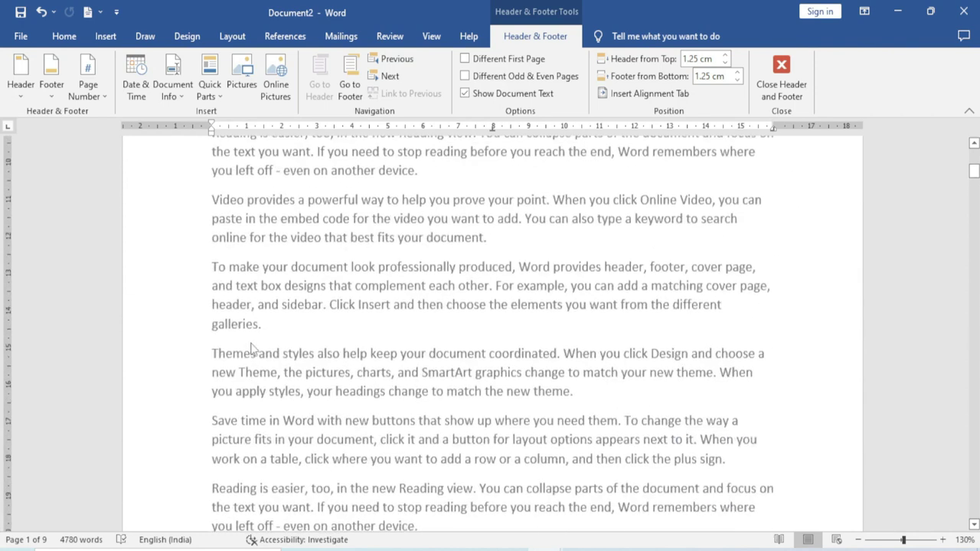
scroll(251, 348, "up", 1)
scroll(251, 349, "up", 2)
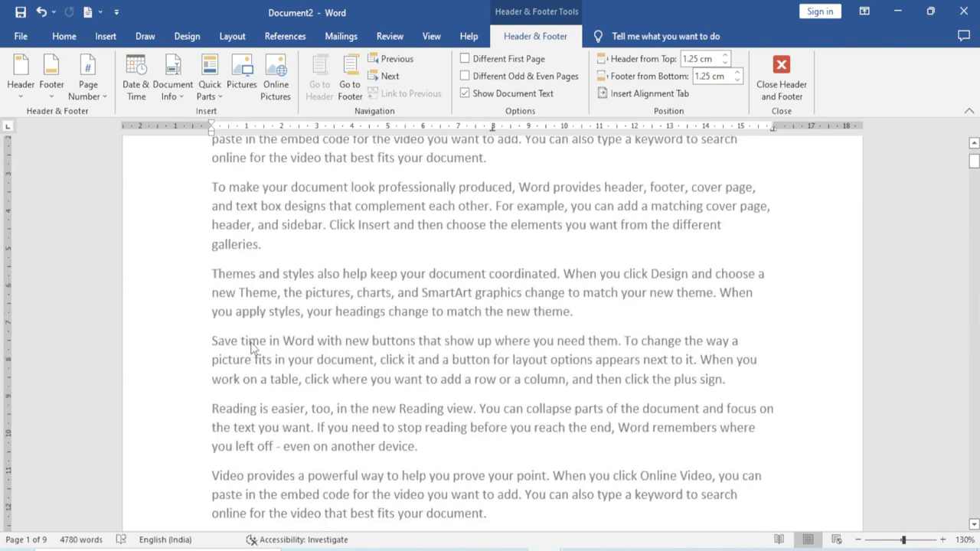
scroll(251, 348, "up", 6)
scroll(251, 347, "down", 6)
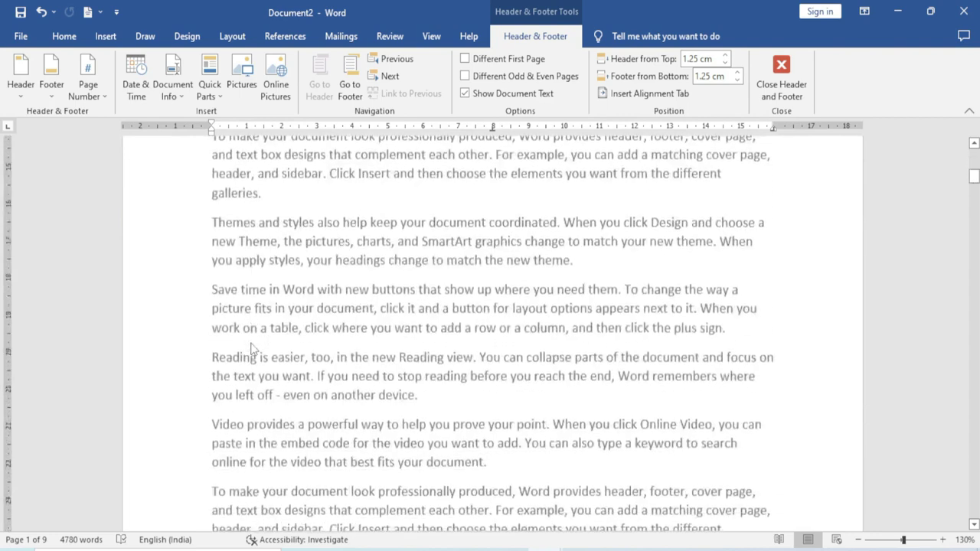
scroll(251, 345, "down", 16)
scroll(251, 343, "down", 1)
scroll(251, 344, "up", 4)
scroll(251, 344, "up", 6)
scroll(348, 218, "up", 5)
scroll(349, 218, "up", 8)
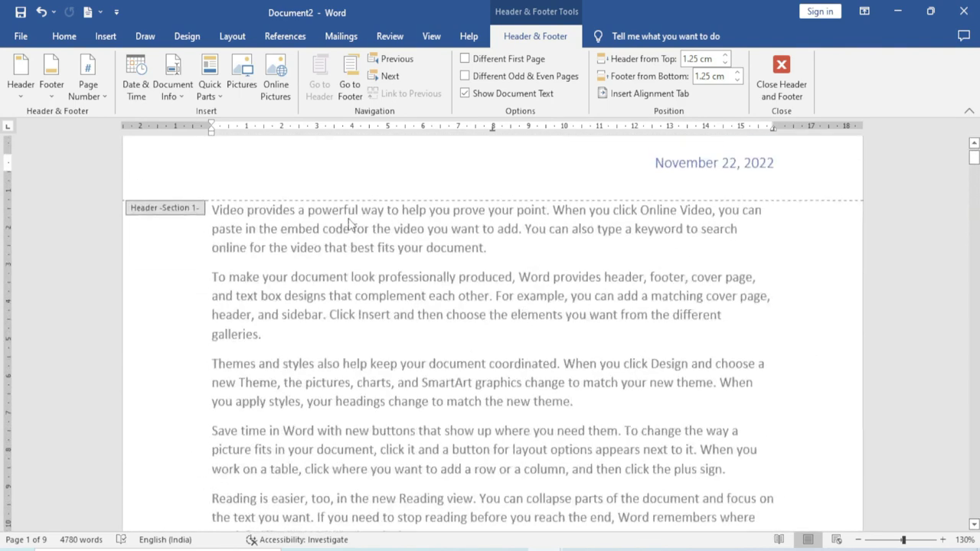
scroll(356, 225, "up", 2)
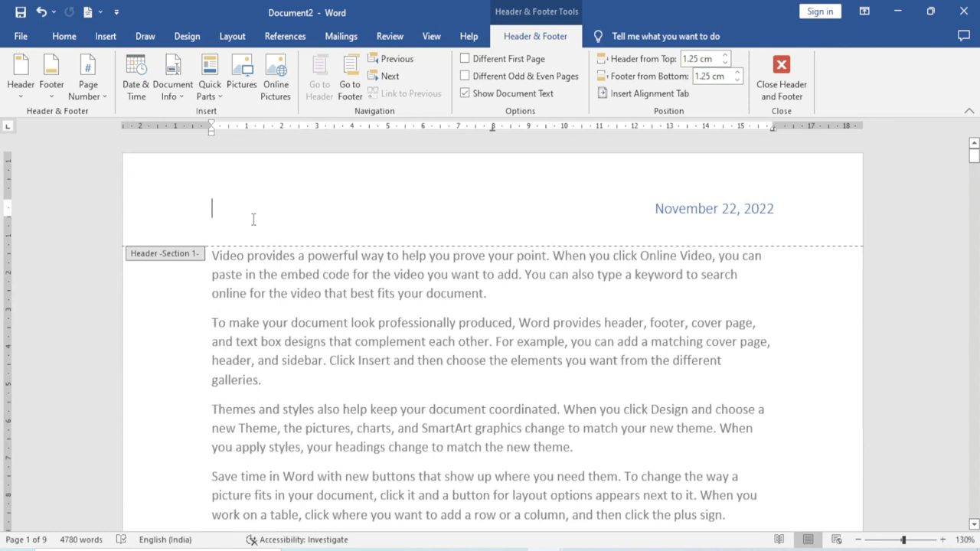
Step: Switch back and forth between the Section 1 and Section 2 headers with Previous and Next
left_click(389, 76)
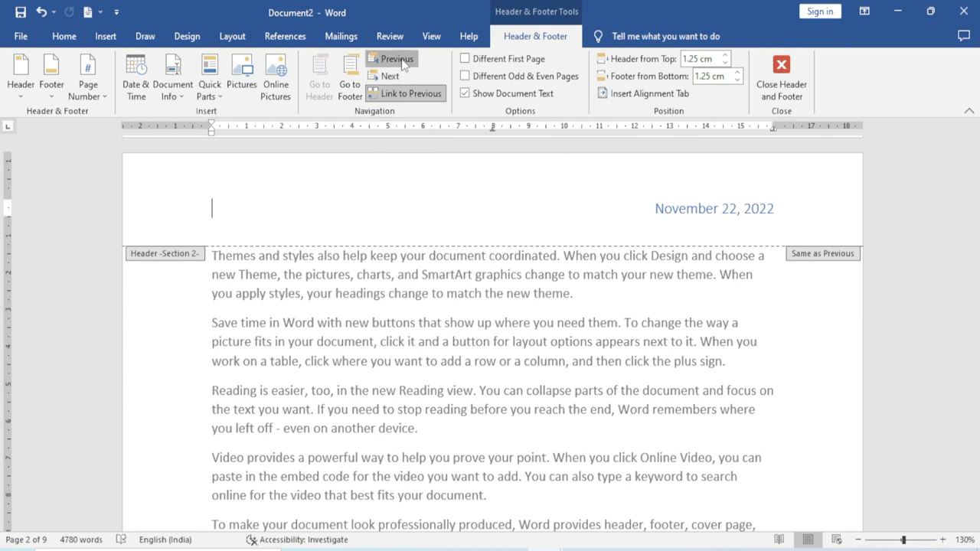
left_click(396, 60)
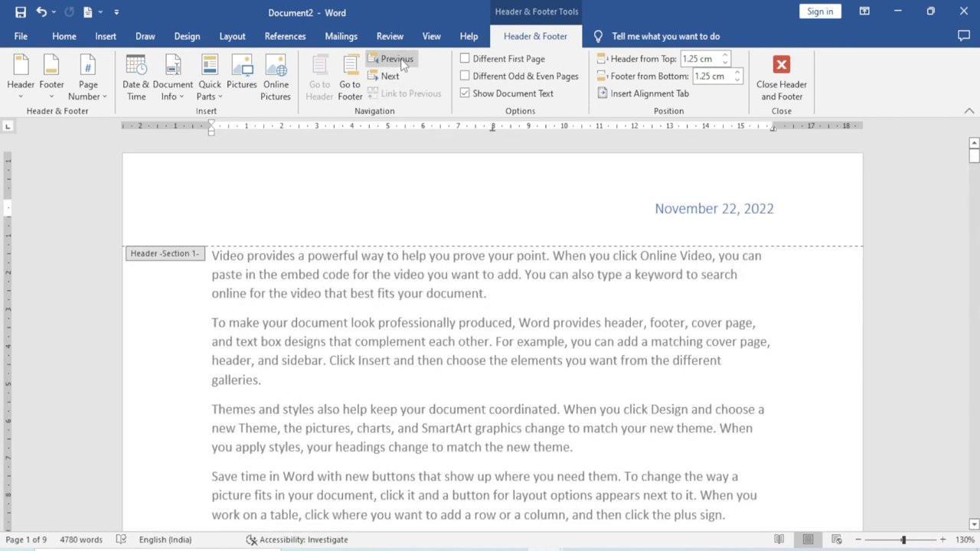
left_click(393, 78)
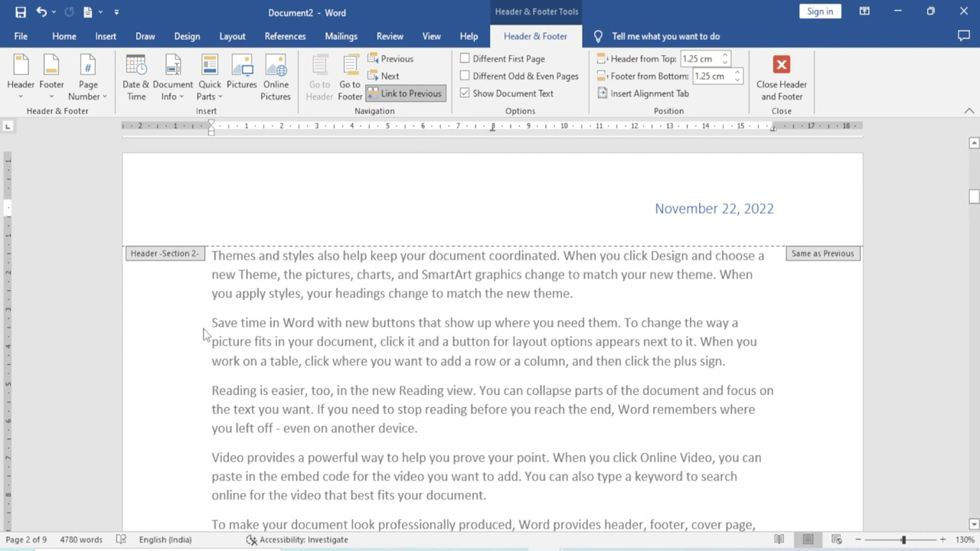
left_click(389, 59)
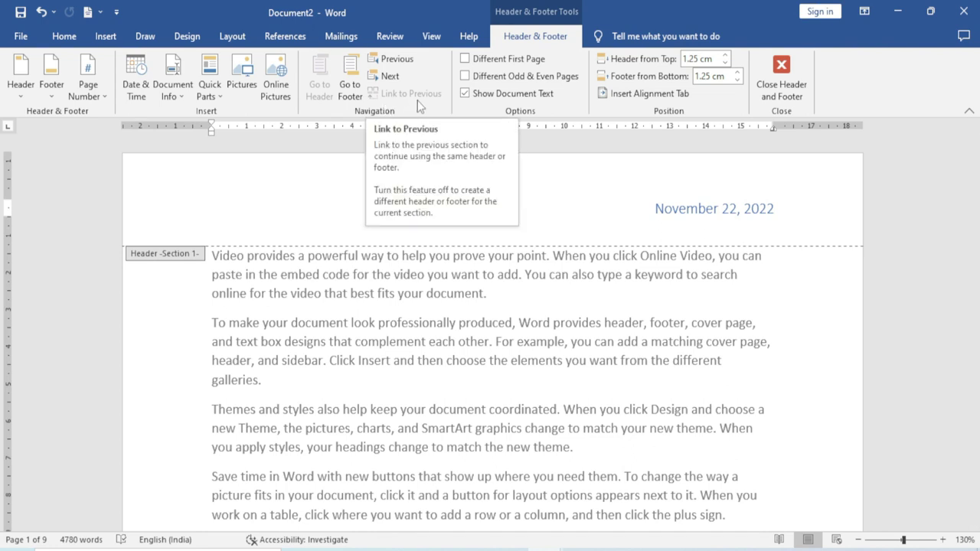
left_click(390, 75)
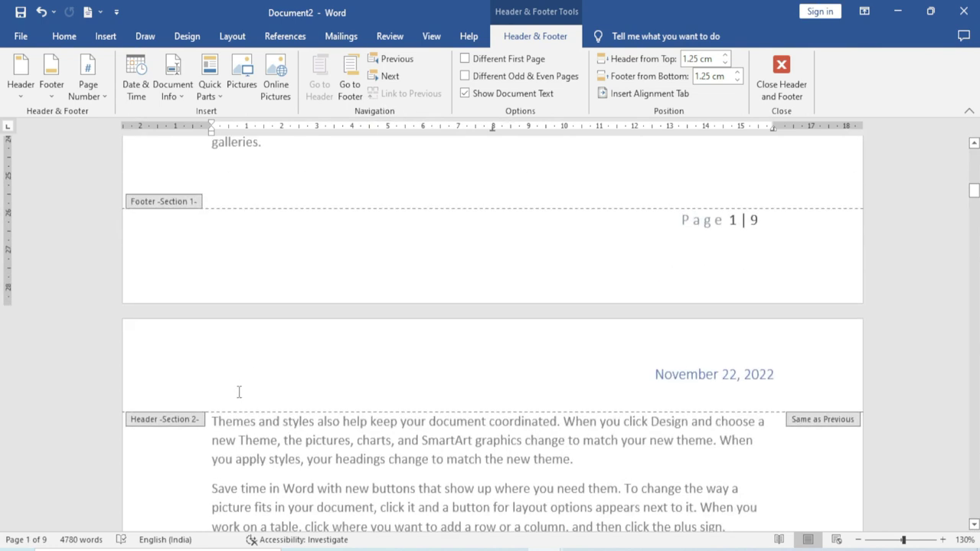
Step: Toggle Link to Previous on the Section 2 header and return to it on page 2
double_click(214, 394)
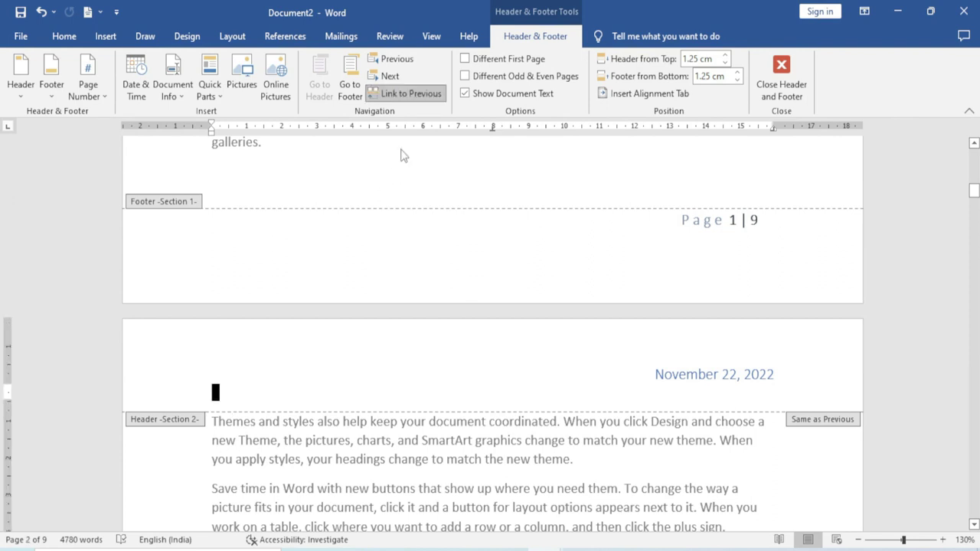
left_click(428, 95)
scroll(363, 334, "up", 10)
left_click(269, 229)
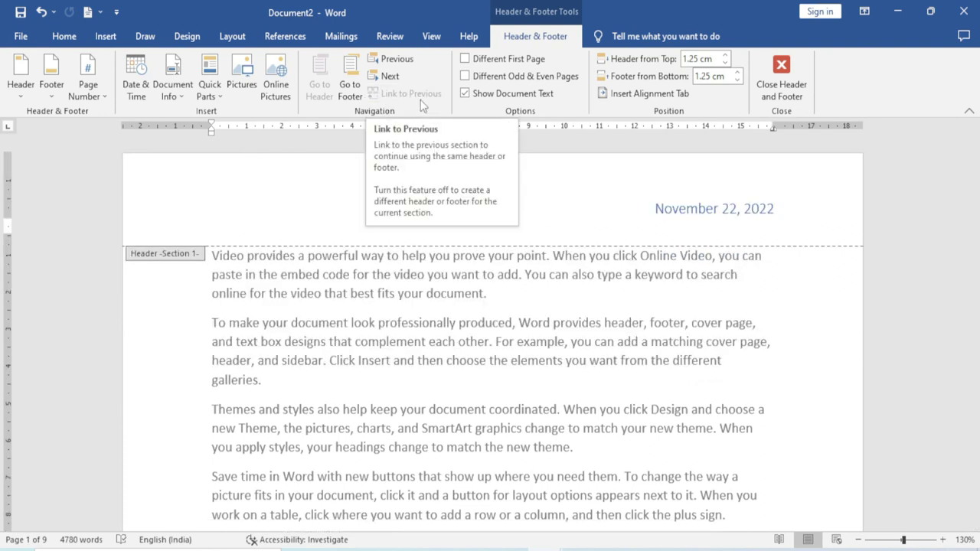
scroll(253, 448, "down", 3)
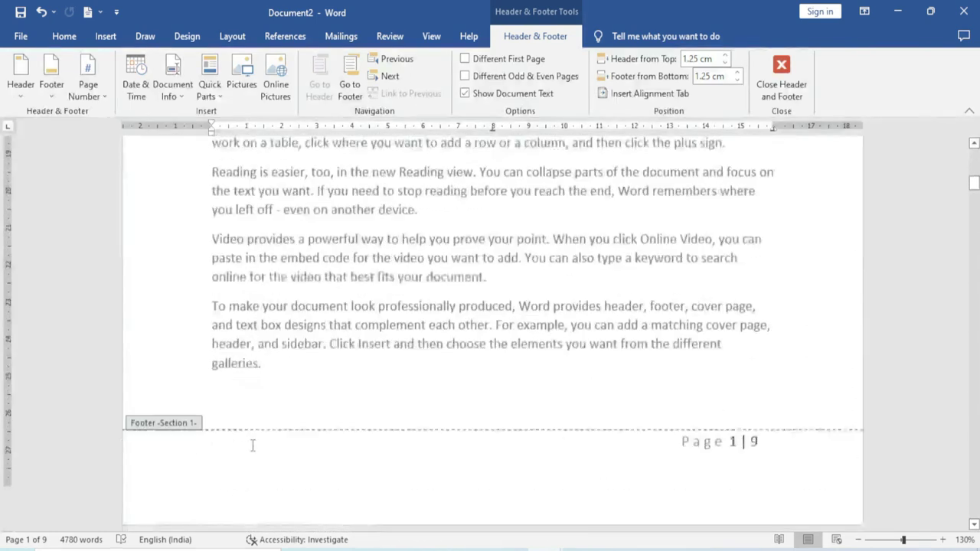
scroll(251, 444, "down", 2)
scroll(252, 444, "down", 2)
left_click(217, 382)
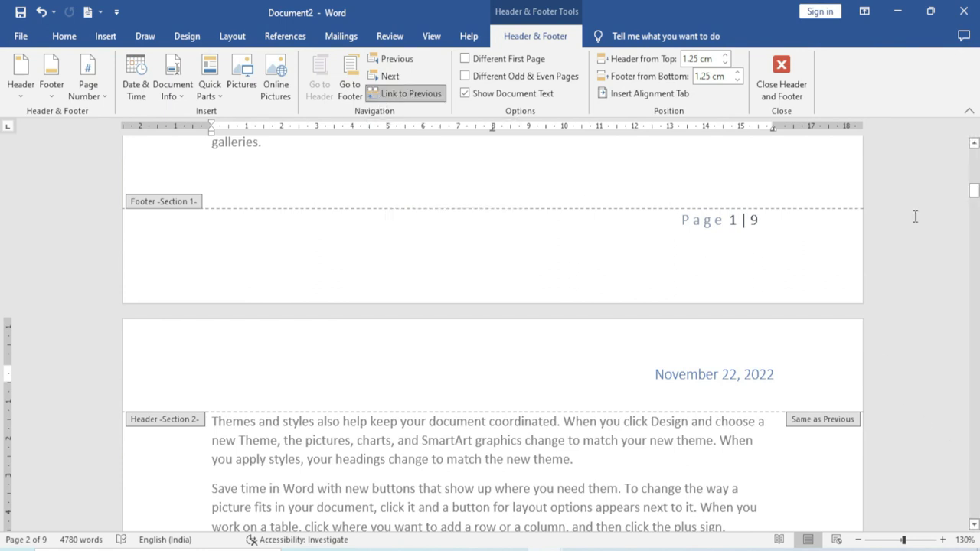
Step: Type 'Excel infotech' on the line below the date in the page 1 header
scroll(974, 195, "up", 10)
triple_click(212, 208)
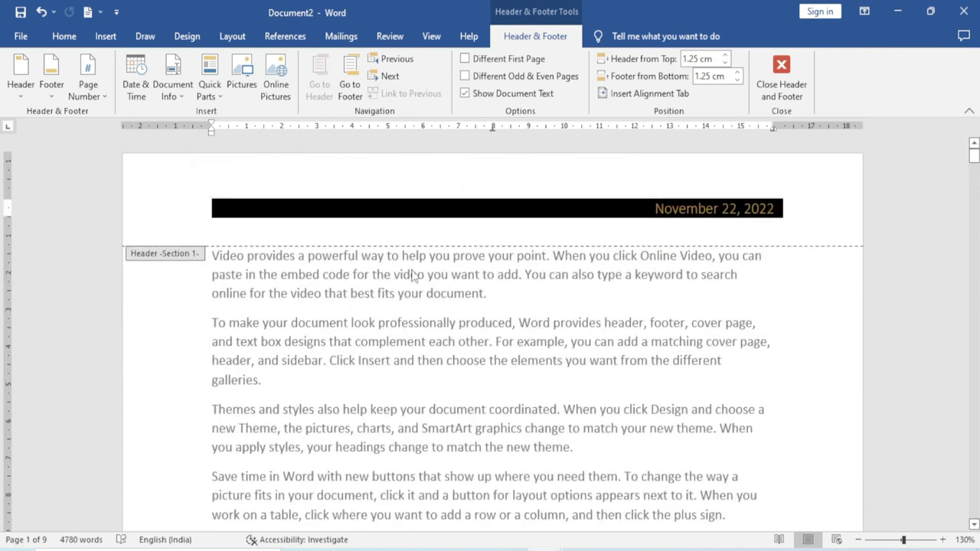
left_click(241, 222)
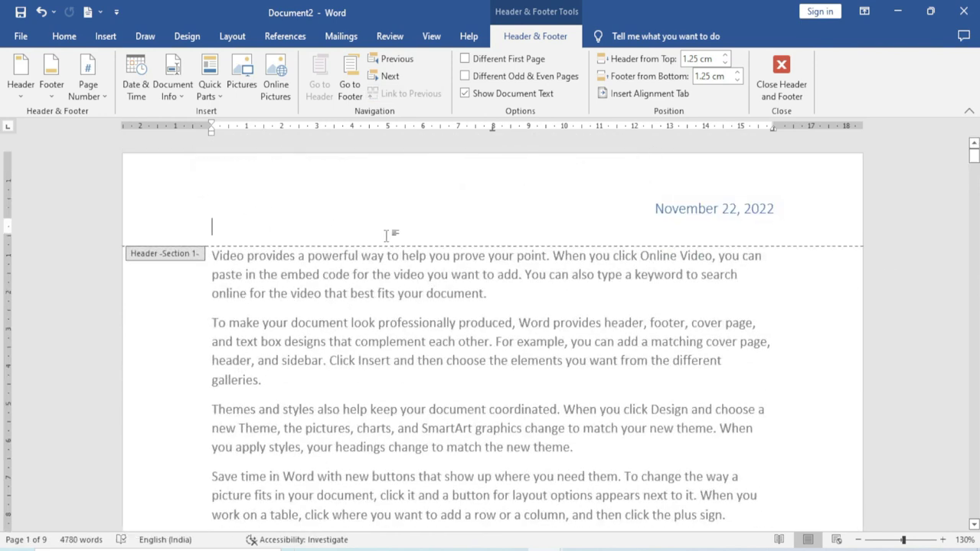
type("Excel infotech")
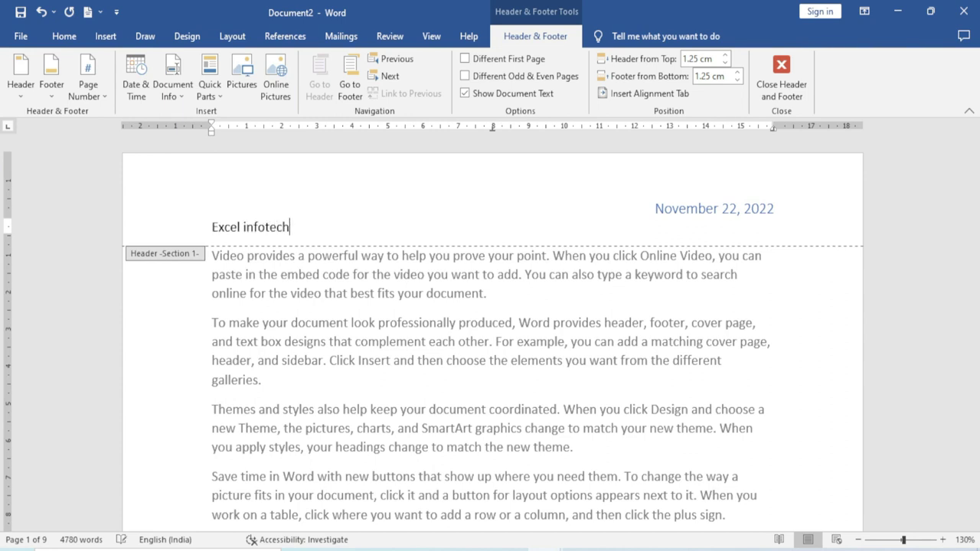
Step: Return to the body, scroll through the pages, and reopen the header for editing
double_click(347, 393)
scroll(351, 406, "down", 4)
scroll(350, 414, "down", 3)
scroll(352, 414, "down", 5)
scroll(350, 417, "down", 4)
scroll(349, 413, "down", 2)
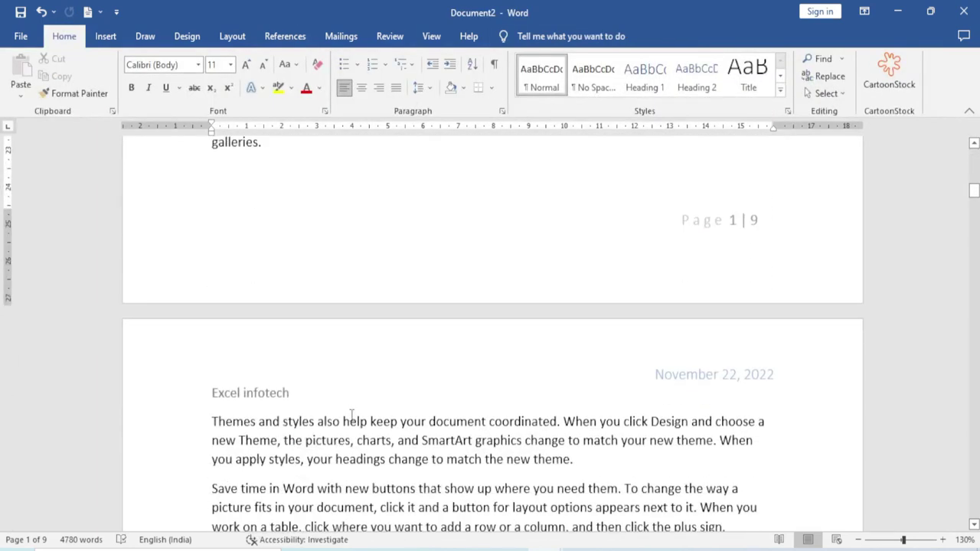
scroll(307, 367, "down", 3)
left_click(255, 277)
scroll(260, 298, "down", 4)
scroll(268, 321, "down", 5)
scroll(274, 344, "down", 5)
scroll(279, 352, "down", 5)
scroll(279, 351, "down", 4)
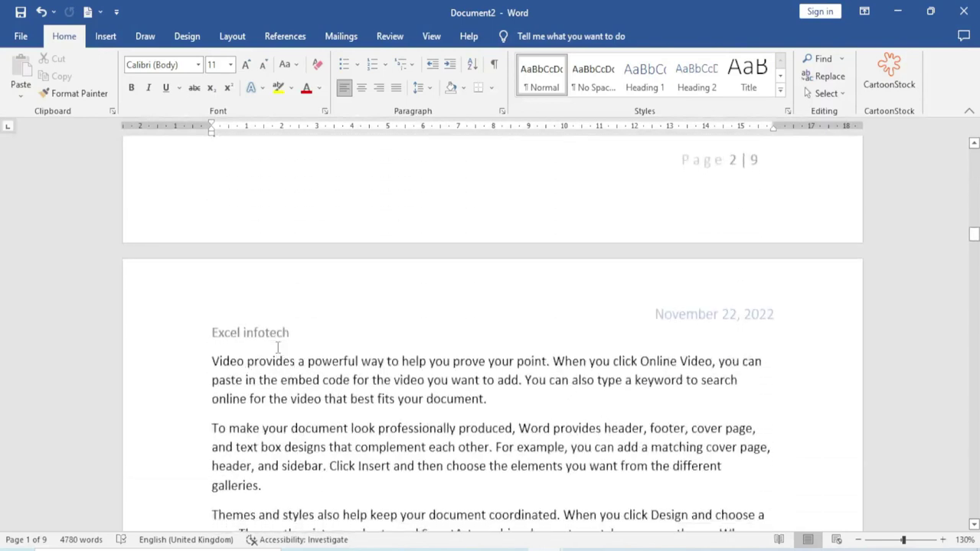
scroll(278, 348, "down", 3)
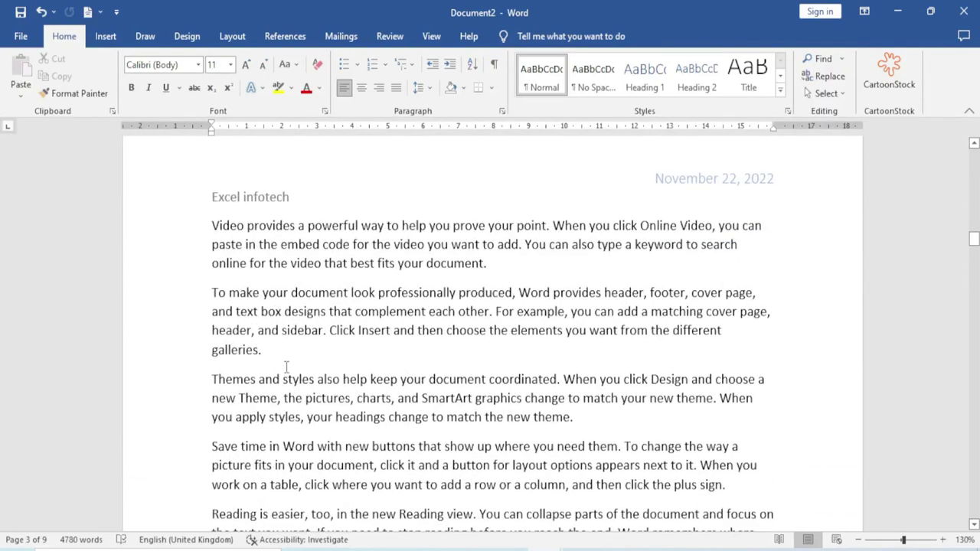
scroll(286, 369, "down", 5)
scroll(286, 368, "down", 5)
scroll(285, 368, "down", 5)
scroll(287, 368, "down", 5)
scroll(285, 368, "up", 9)
scroll(286, 368, "up", 6)
scroll(285, 368, "up", 6)
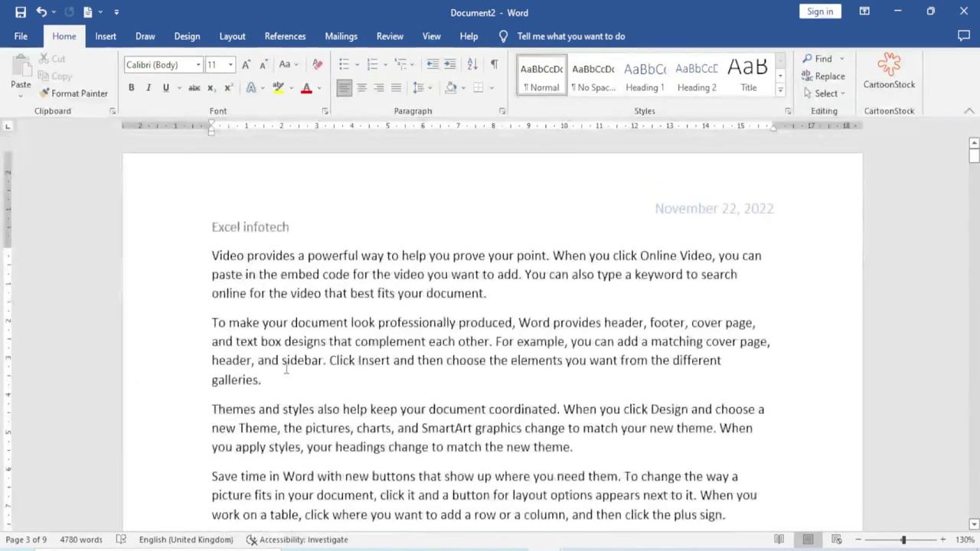
double_click(293, 241)
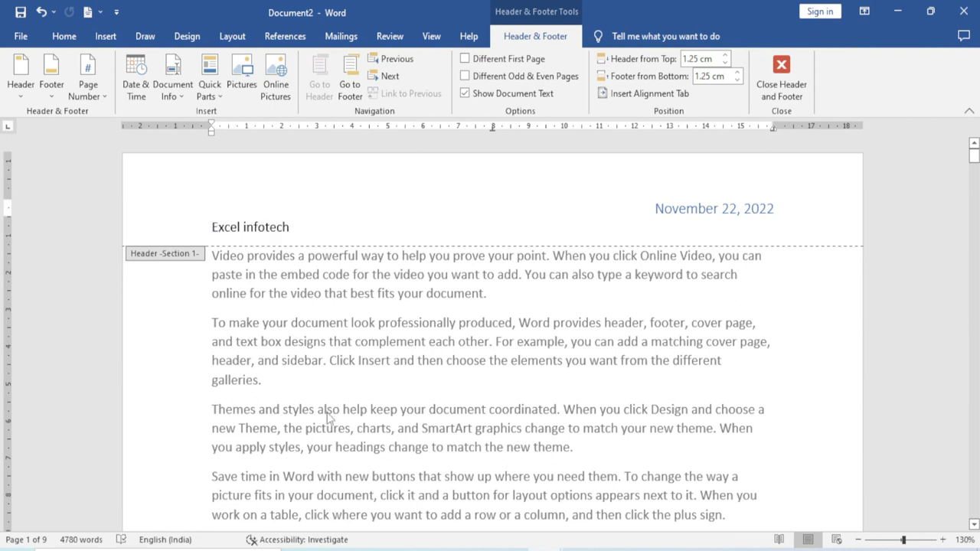
Step: Turn off Link to Previous for the Section 2 header
scroll(329, 410, "down", 5)
scroll(328, 410, "down", 5)
scroll(328, 410, "down", 5)
scroll(328, 411, "down", 3)
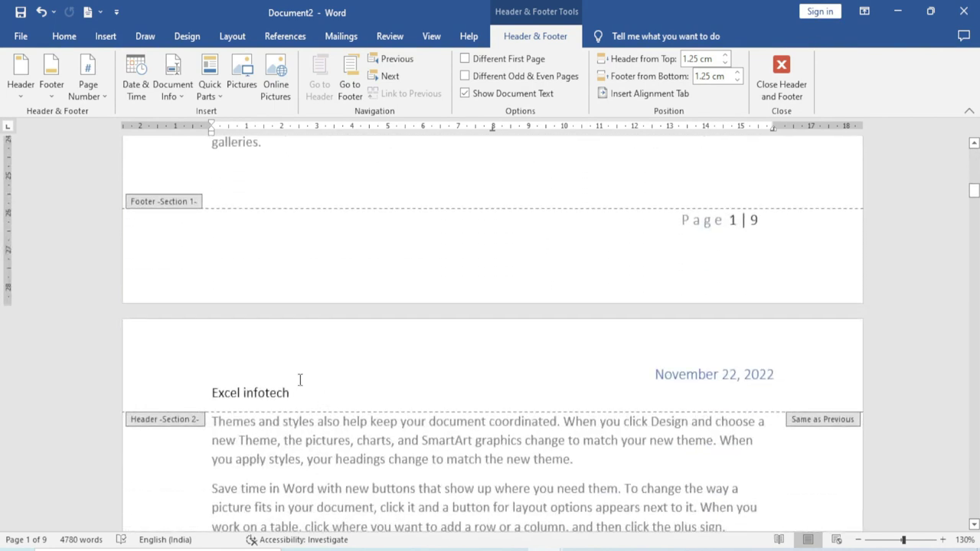
left_click(262, 393)
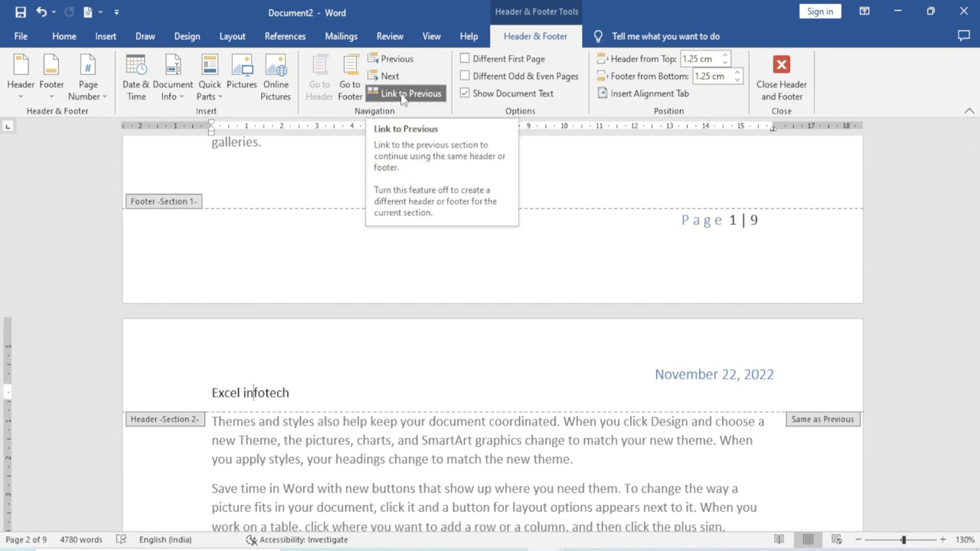
left_click(403, 95)
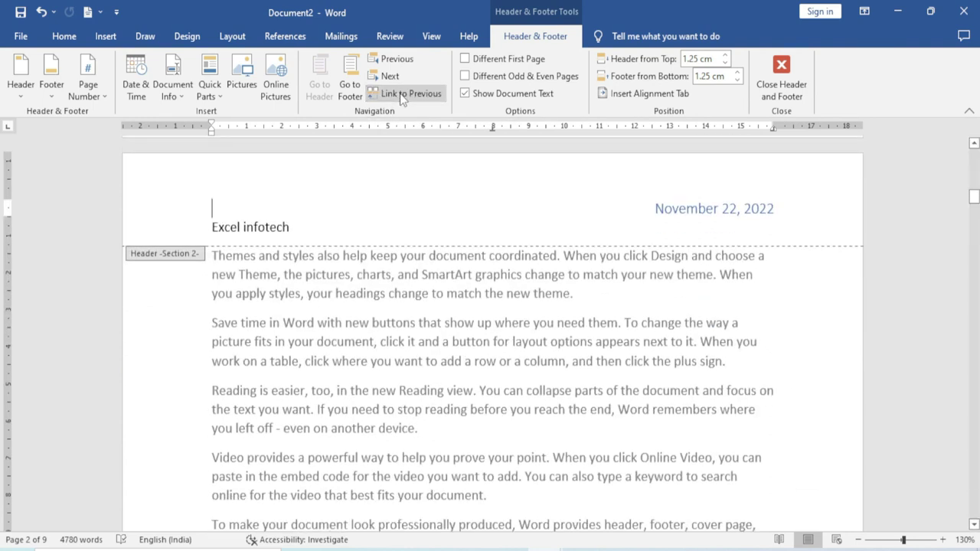
left_click_drag(297, 226, 212, 226)
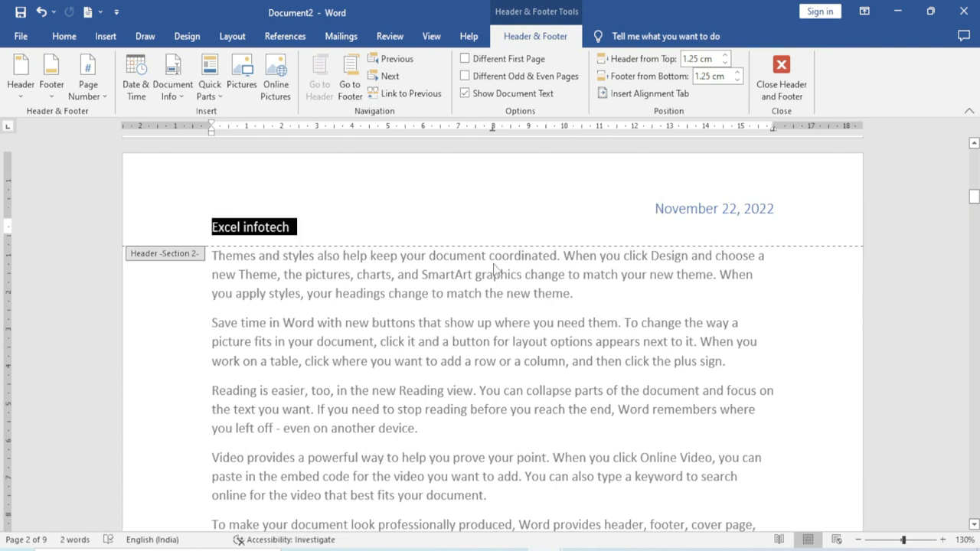
type("www")
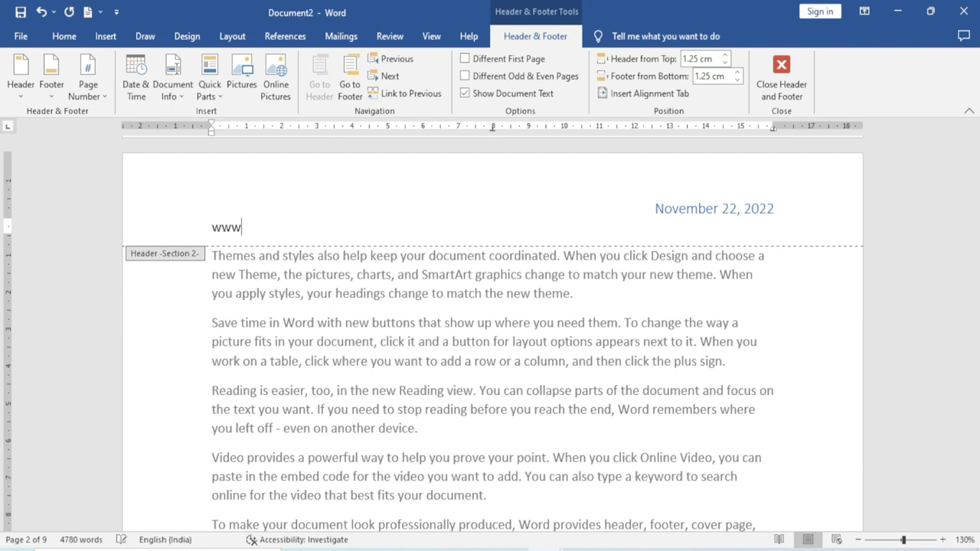
type(".excel-inf")
type("otech.com")
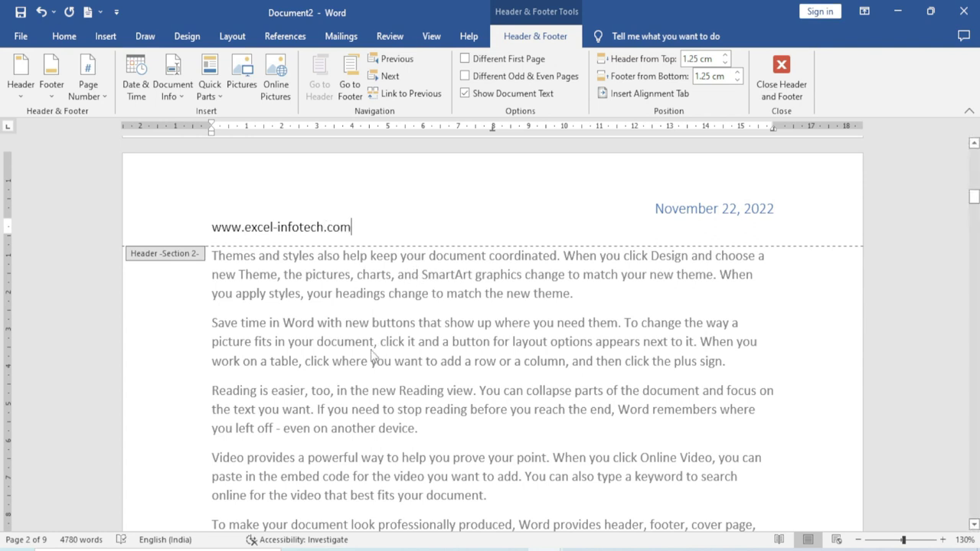
double_click(373, 353)
scroll(367, 355, "down", 3)
scroll(367, 354, "down", 4)
scroll(366, 354, "down", 3)
scroll(367, 360, "down", 4)
scroll(367, 357, "down", 2)
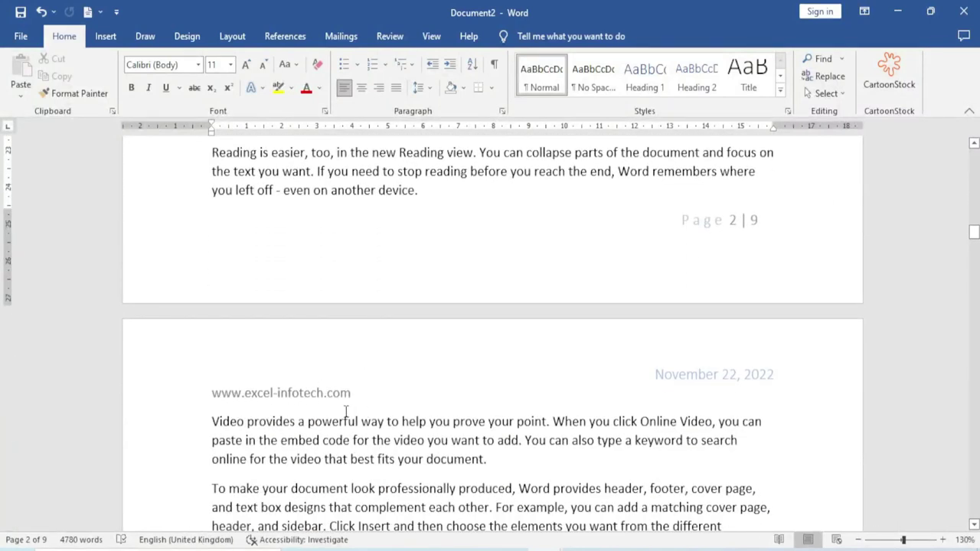
Step: Reopen the header at the top and jump back to the Section 1 header reading 'Excel infotech'
scroll(346, 412, "up", 4)
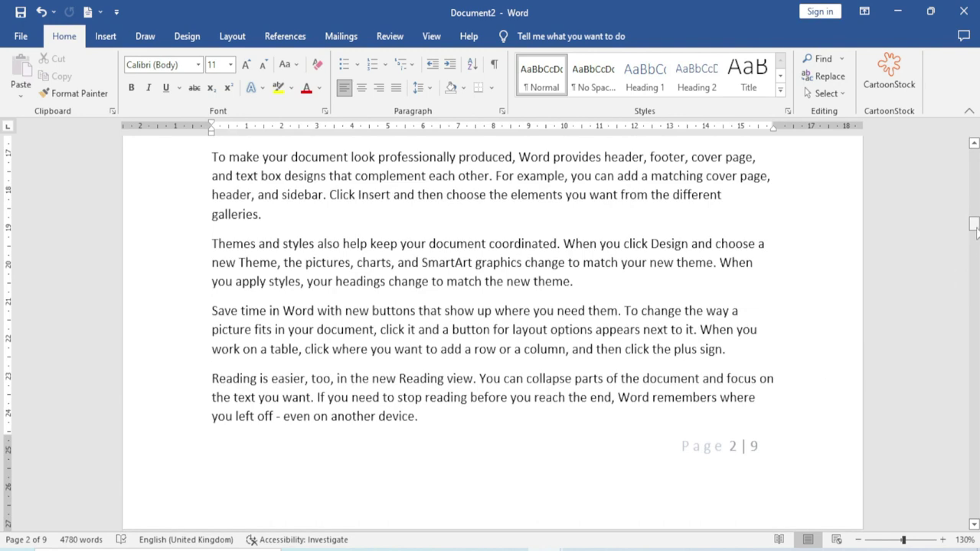
left_click_drag(975, 225, 974, 154)
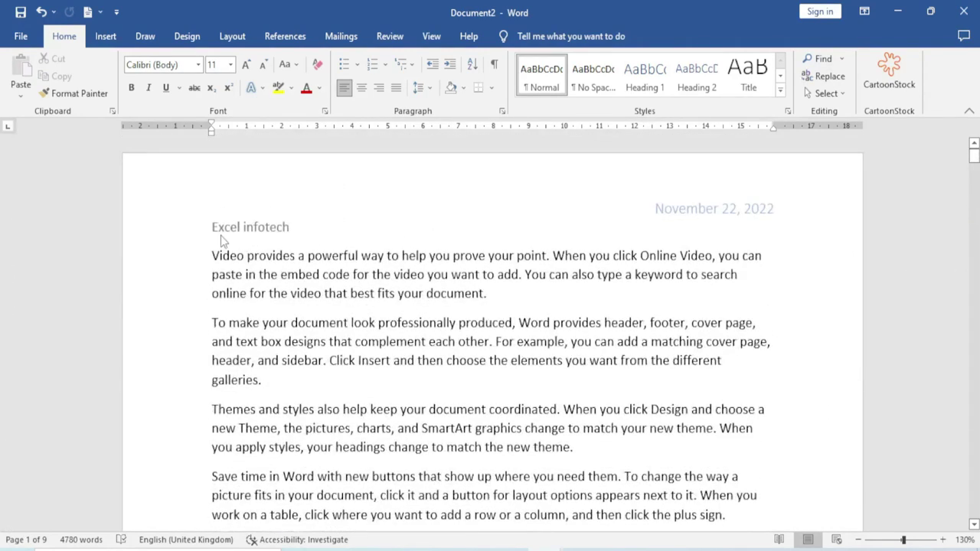
double_click(277, 238)
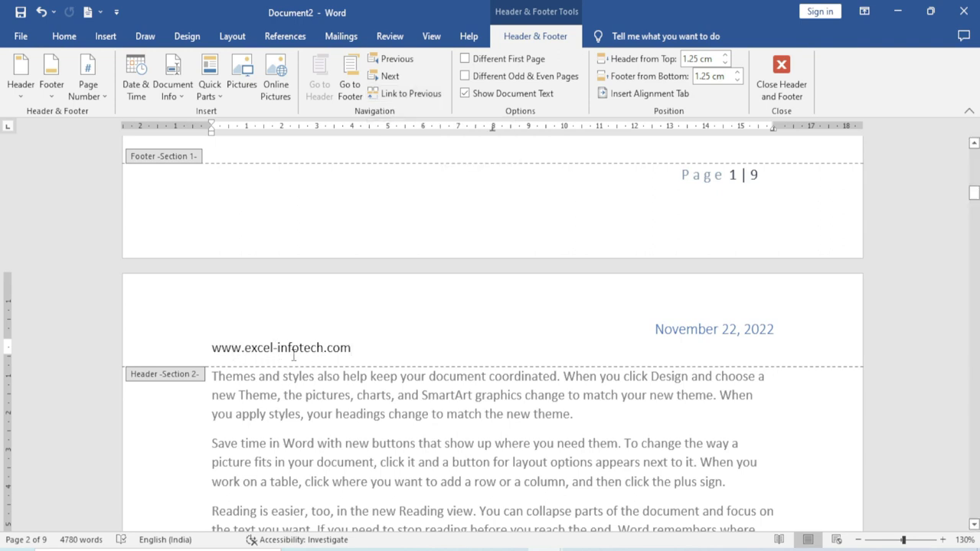
scroll(292, 356, "down", 2)
scroll(291, 356, "down", 4)
scroll(426, 192, "up", 5)
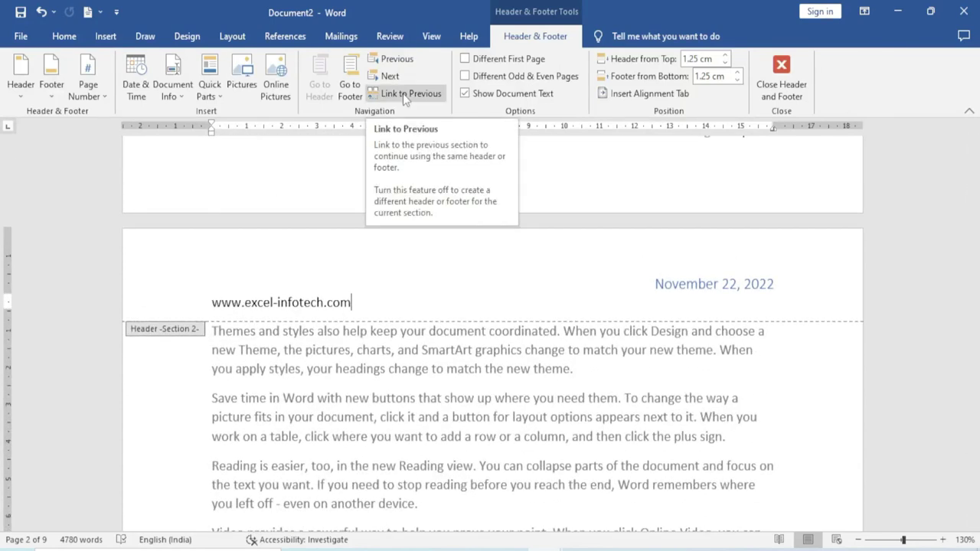
scroll(489, 226, "up", 10)
left_click(489, 226)
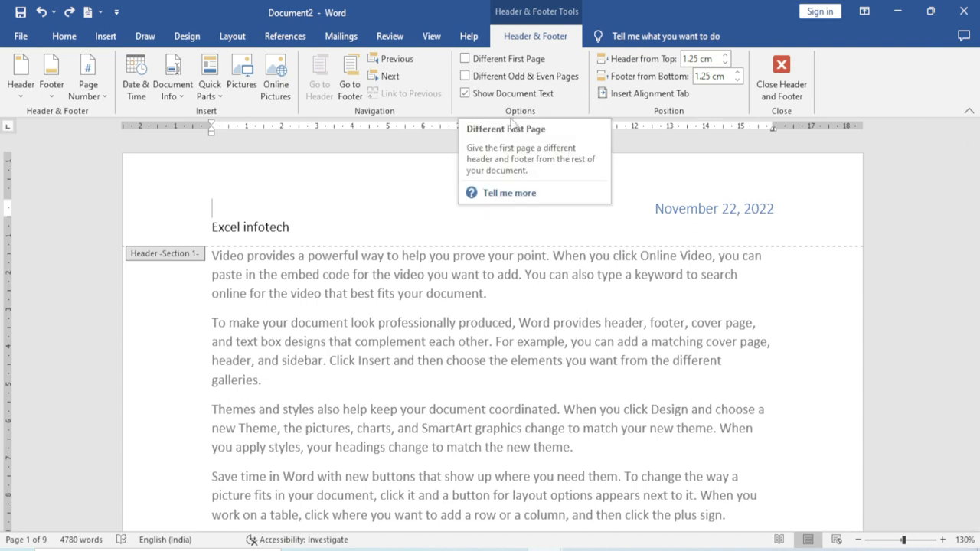
Step: Delete all body text and generate new sample paragraphs with =rand(100)
double_click(364, 387)
key("ctrl+a")
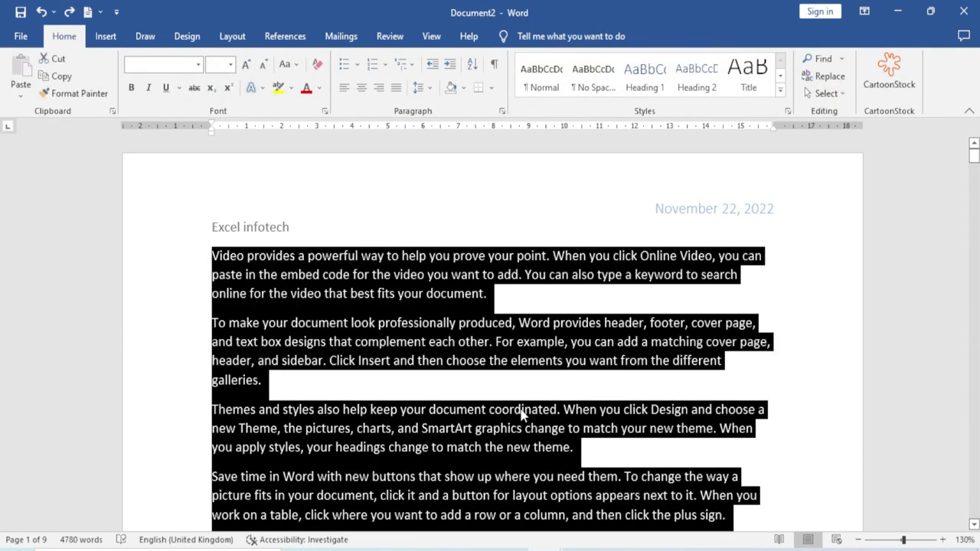
key("Delete")
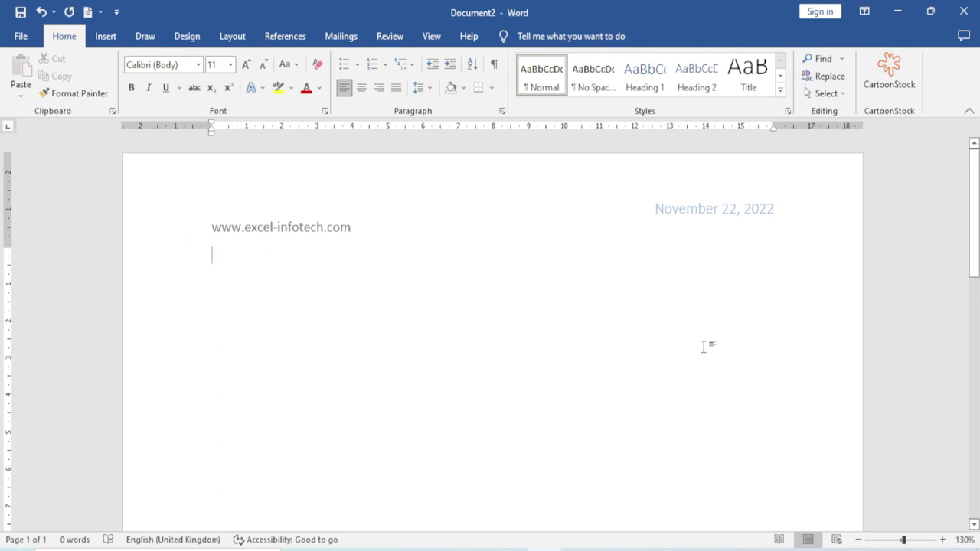
type("=rand")
type("100")
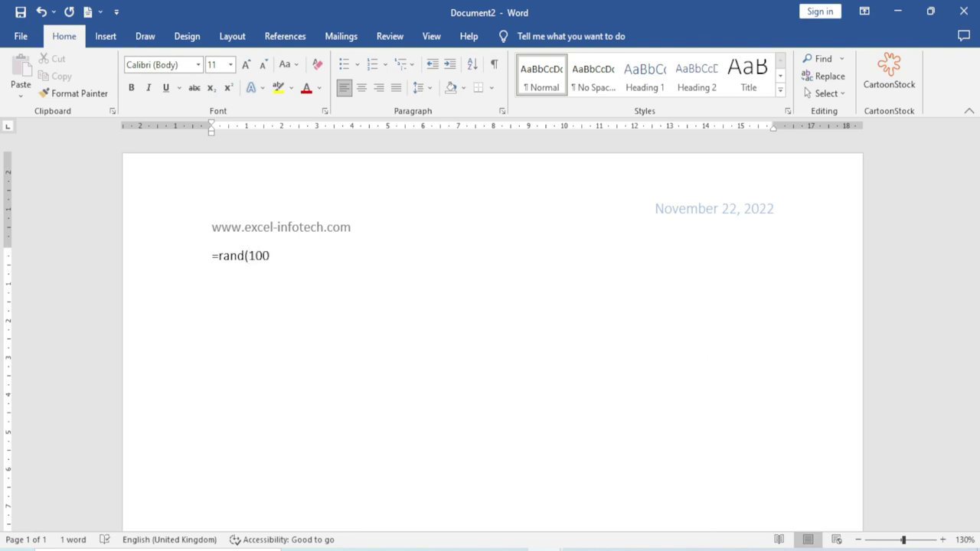
type(")")
key("Return")
Step: Scroll back to the top and place the cursor in the first paragraph
scroll(532, 483, "up", 3)
scroll(528, 487, "up", 5)
scroll(528, 487, "up", 5)
scroll(528, 486, "up", 5)
scroll(934, 444, "up", 3)
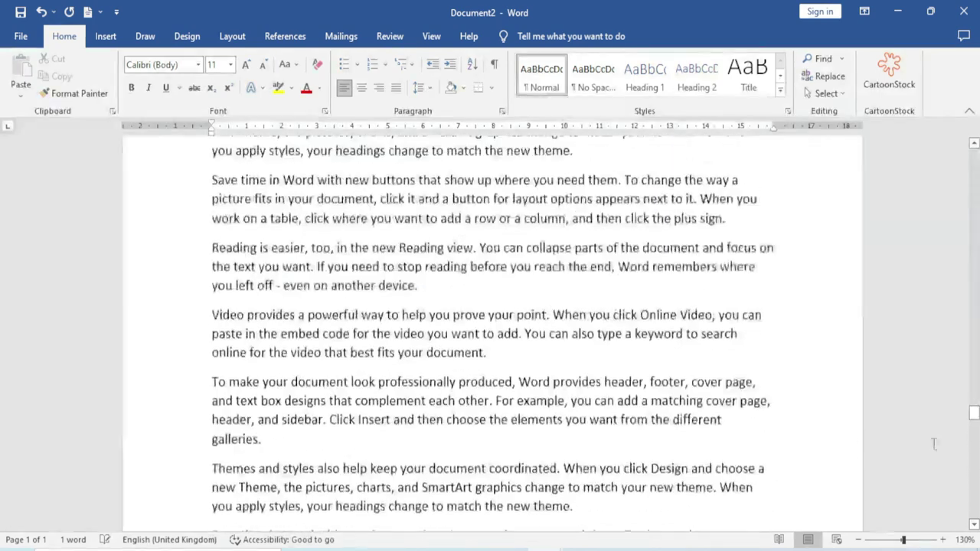
left_click_drag(973, 414, 956, 166)
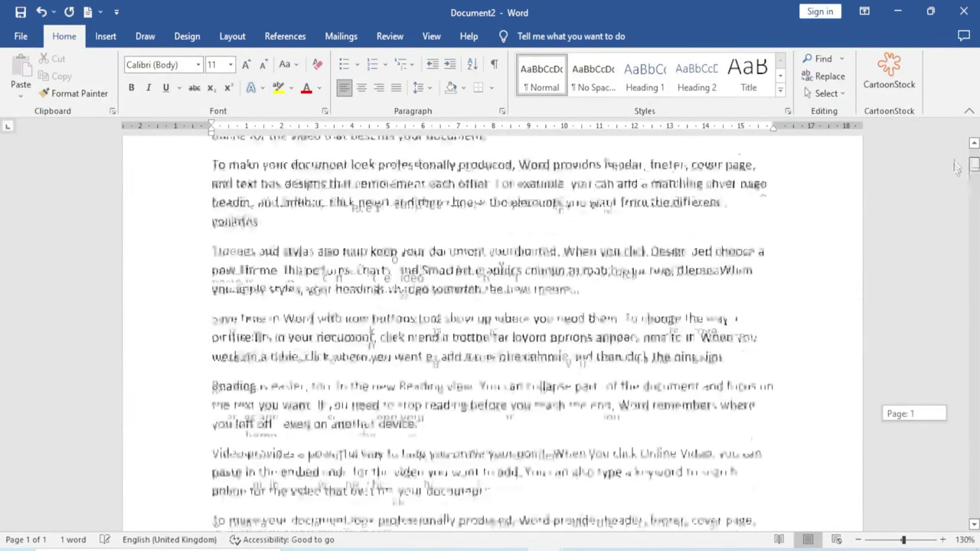
left_click(381, 233)
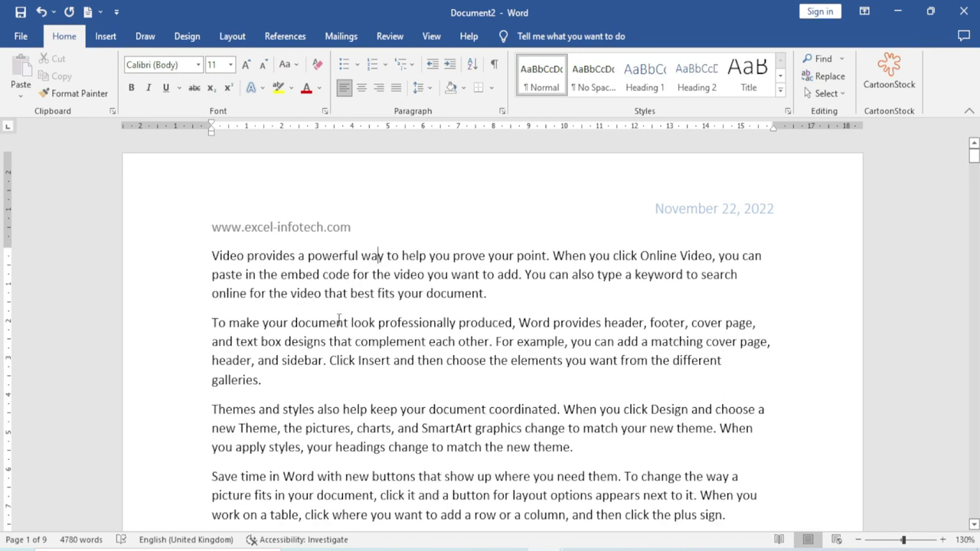
scroll(339, 325, "down", 15)
scroll(338, 330, "down", 5)
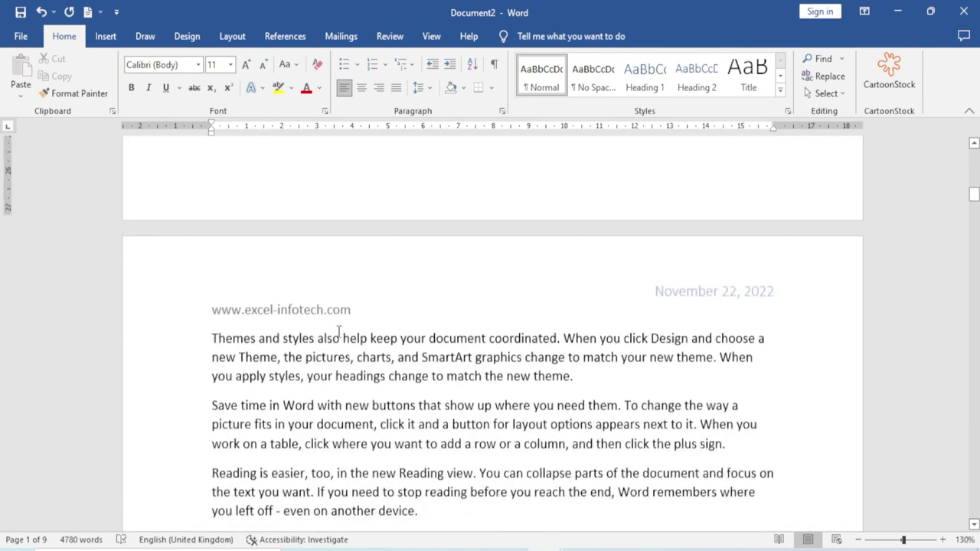
scroll(338, 331, "up", 20)
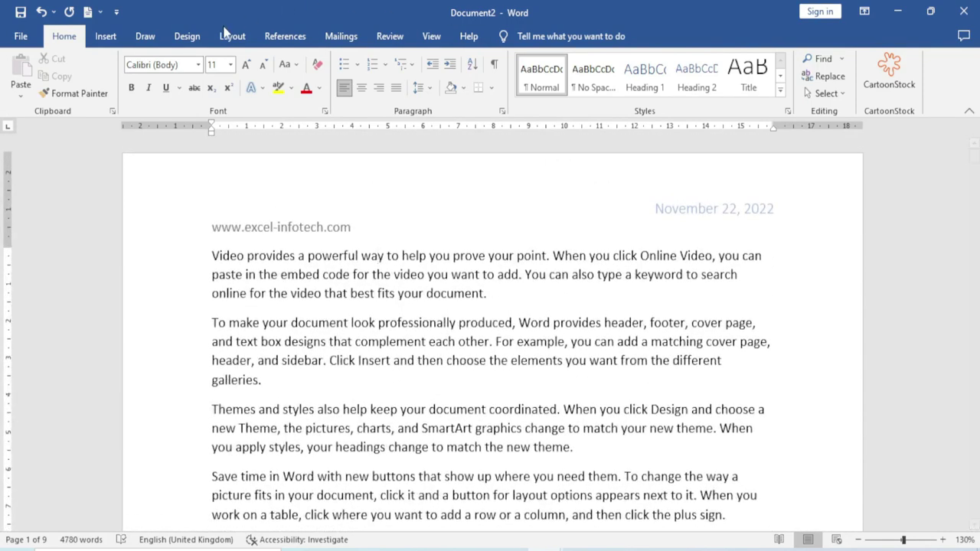
Step: Turn on Different First Page and type 'Excel Infotech' as the page 1 header
triple_click(303, 231)
left_click(430, 229)
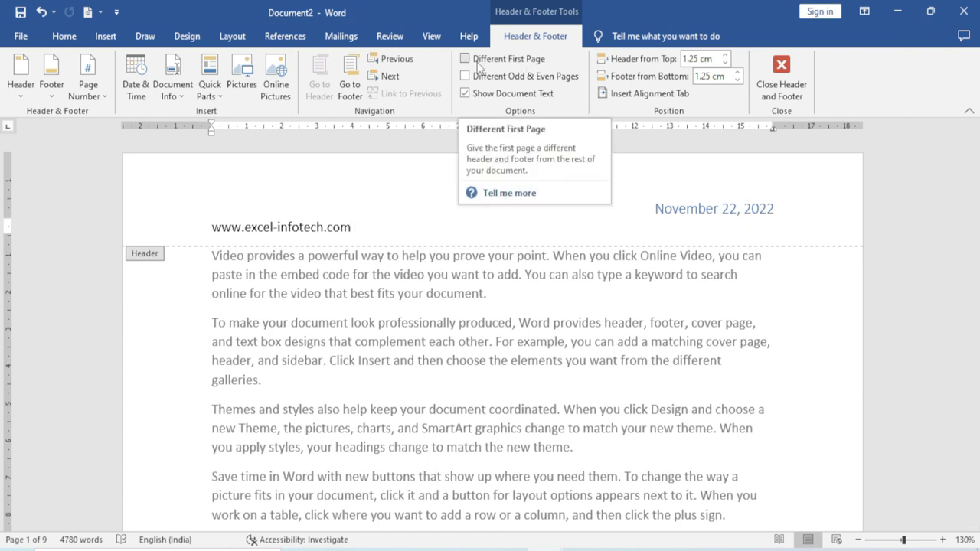
left_click(465, 59)
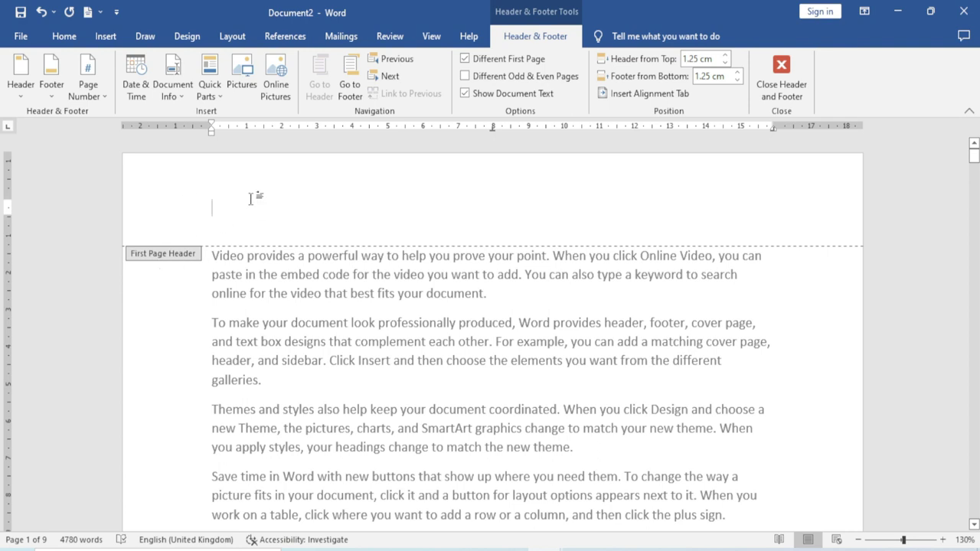
scroll(325, 392, "down", 4)
scroll(324, 391, "down", 4)
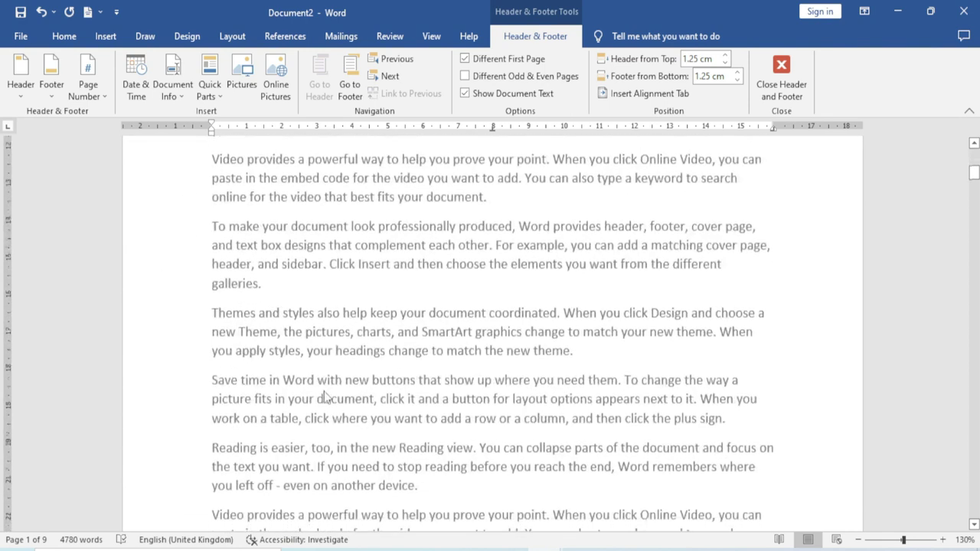
scroll(324, 391, "down", 5)
scroll(325, 391, "down", 2)
scroll(324, 392, "down", 2)
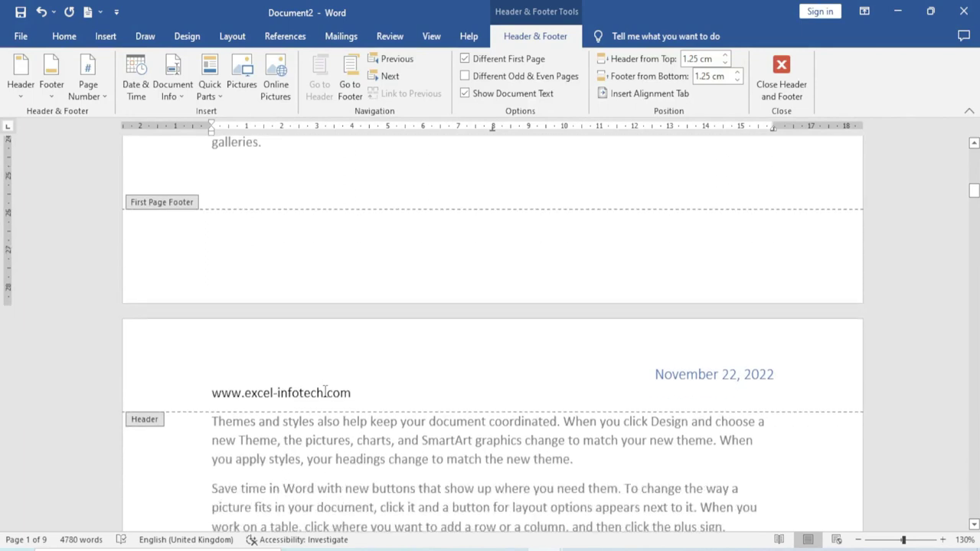
scroll(324, 392, "up", 10)
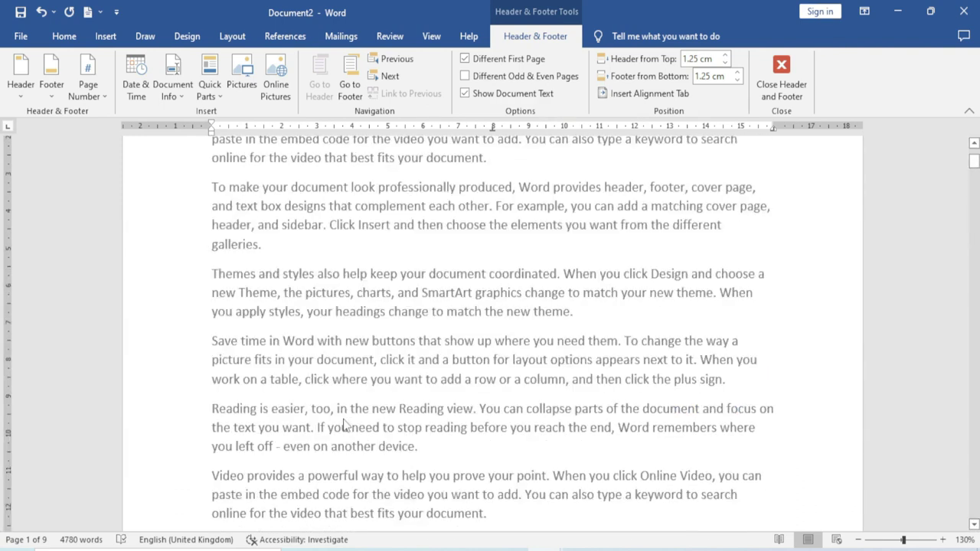
scroll(230, 363, "up", 5)
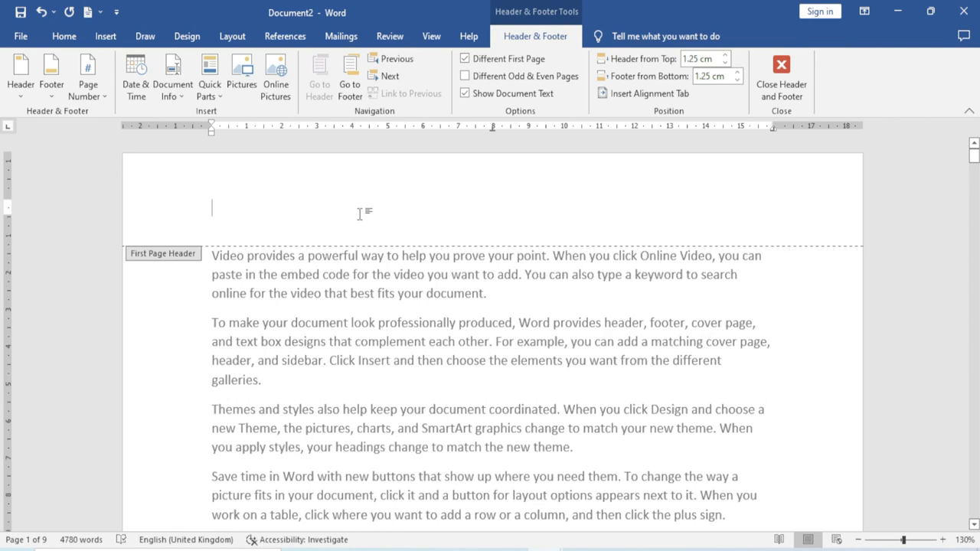
type("Excel Infotech")
Step: Check the headers on pages 1 and 2 from the body, then reopen the first-page header
double_click(313, 355)
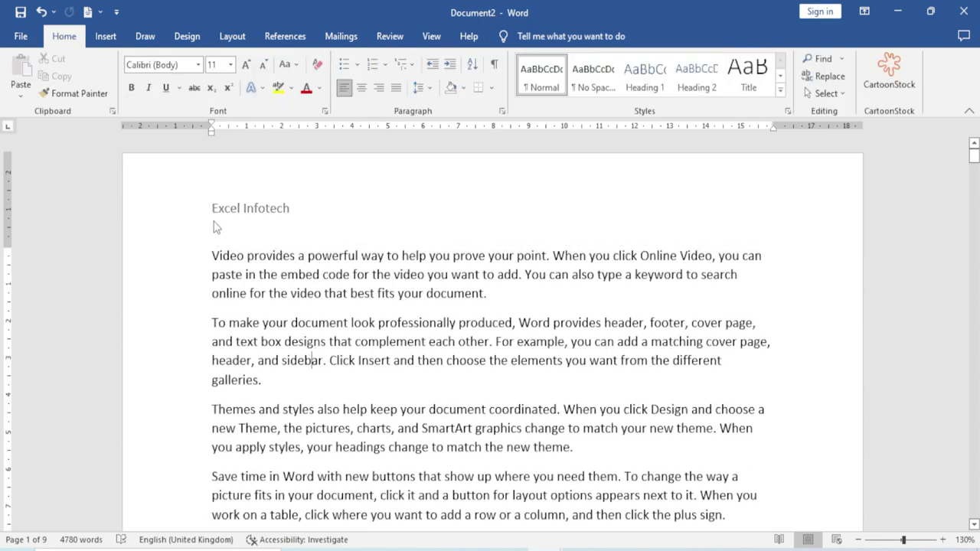
scroll(328, 370, "down", 4)
scroll(327, 370, "down", 5)
scroll(327, 371, "down", 6)
scroll(306, 368, "down", 4)
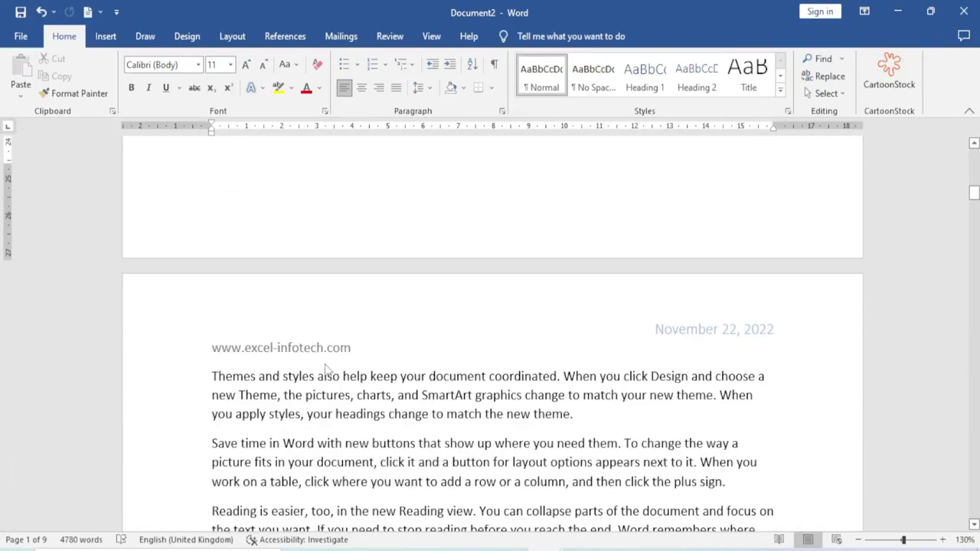
scroll(327, 370, "up", 8)
scroll(327, 367, "up", 7)
scroll(326, 364, "up", 2)
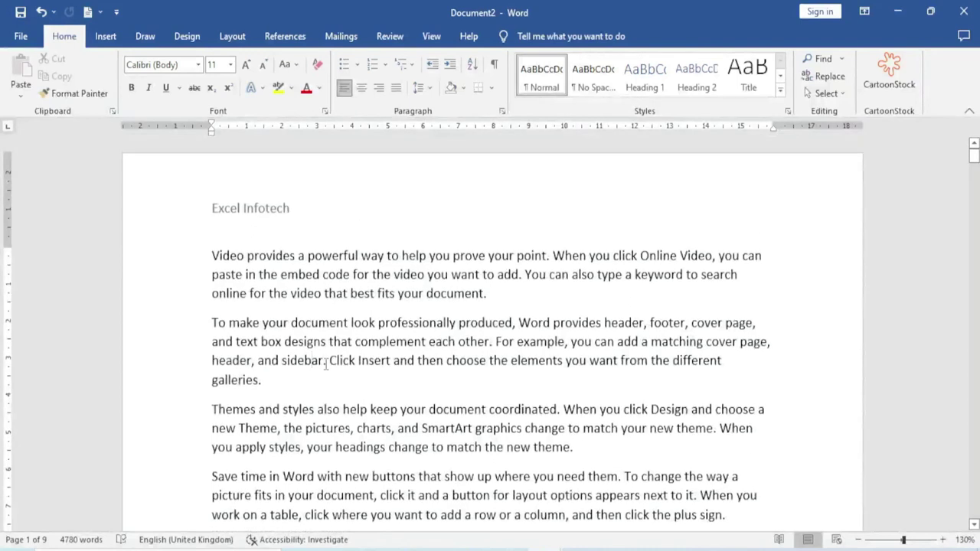
double_click(310, 222)
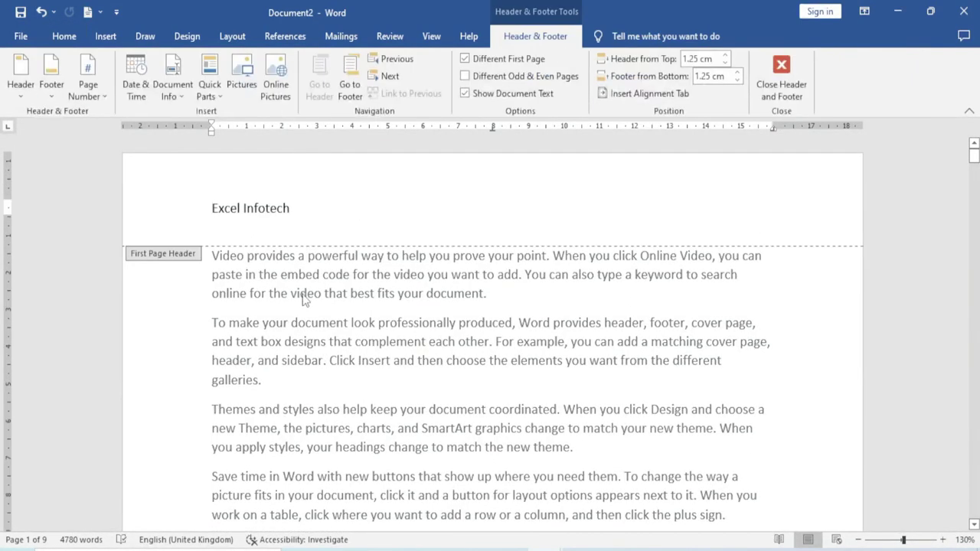
Step: Uncheck Different First Page and check Different Odd & Even Pages
left_click(464, 59)
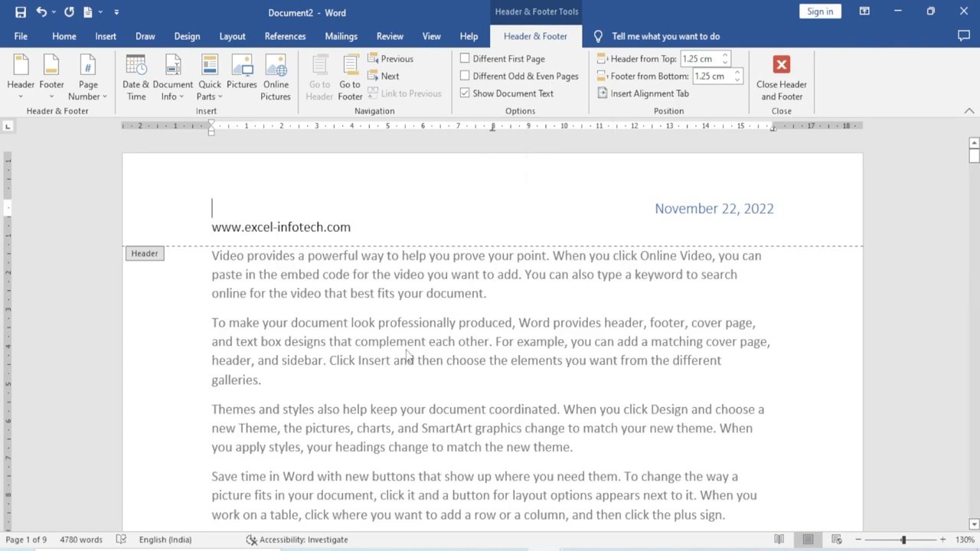
left_click(466, 77)
Step: Type 'excel infotech' into the page-2 even header and return to the body text
scroll(283, 329, "down", 3)
scroll(303, 345, "down", 5)
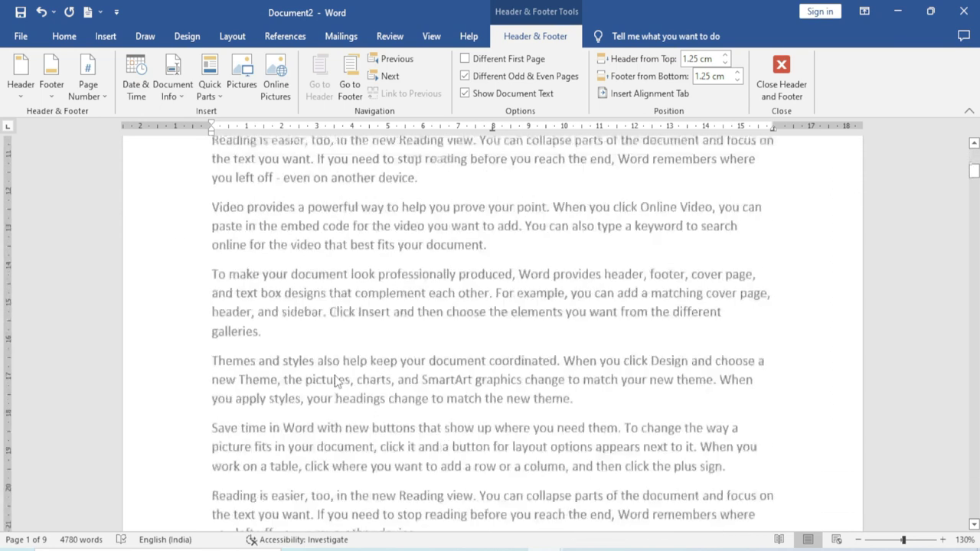
scroll(322, 363, "down", 5)
scroll(335, 375, "down", 2)
scroll(335, 375, "down", 4)
scroll(283, 375, "down", 1)
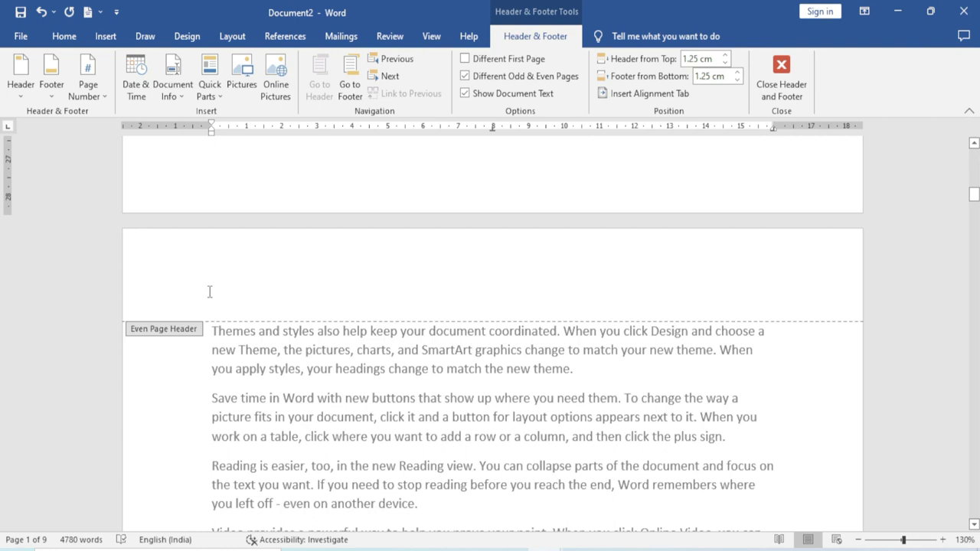
scroll(209, 292, "up", 8)
scroll(209, 291, "up", 8)
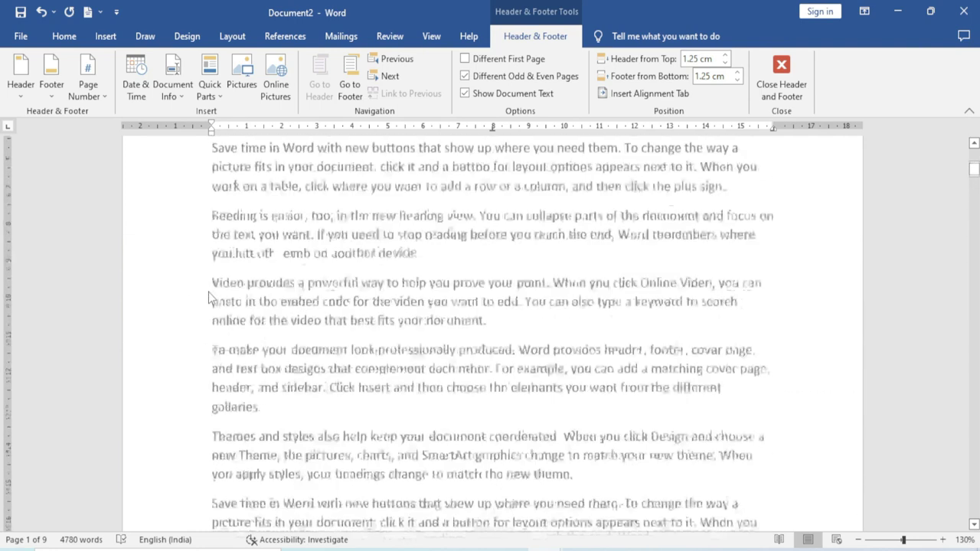
scroll(209, 291, "up", 8)
scroll(209, 295, "up", 6)
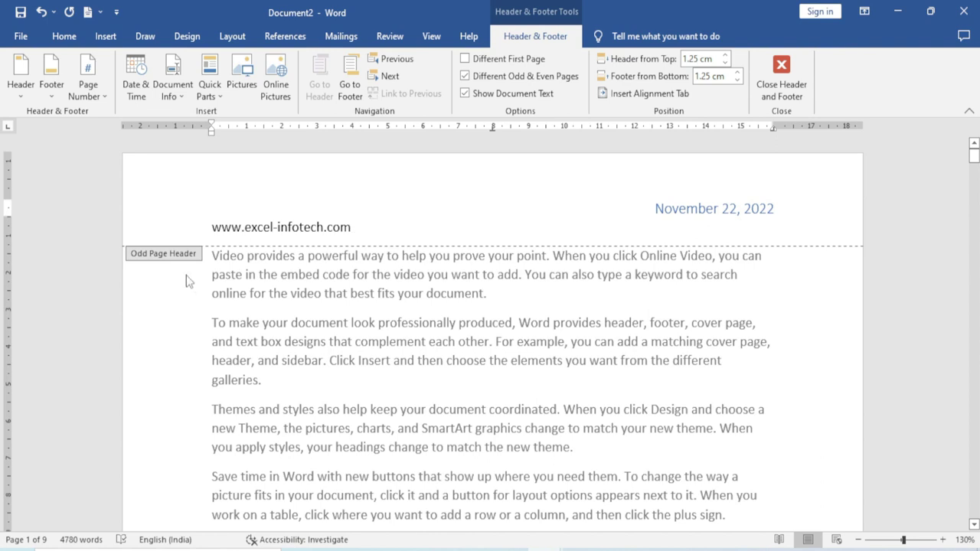
scroll(269, 410, "down", 3)
scroll(270, 410, "down", 4)
scroll(270, 411, "down", 4)
scroll(269, 410, "down", 4)
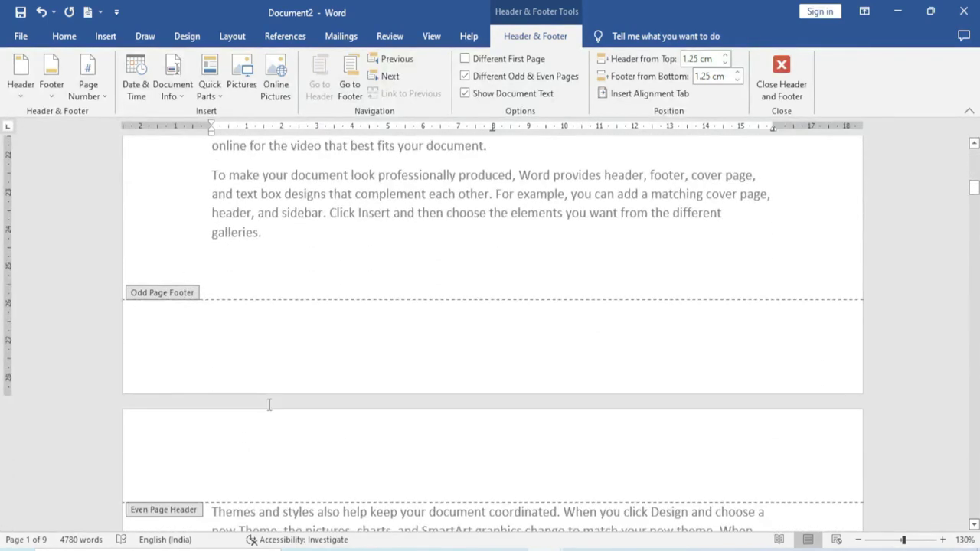
scroll(269, 411, "down", 2)
left_click(184, 298)
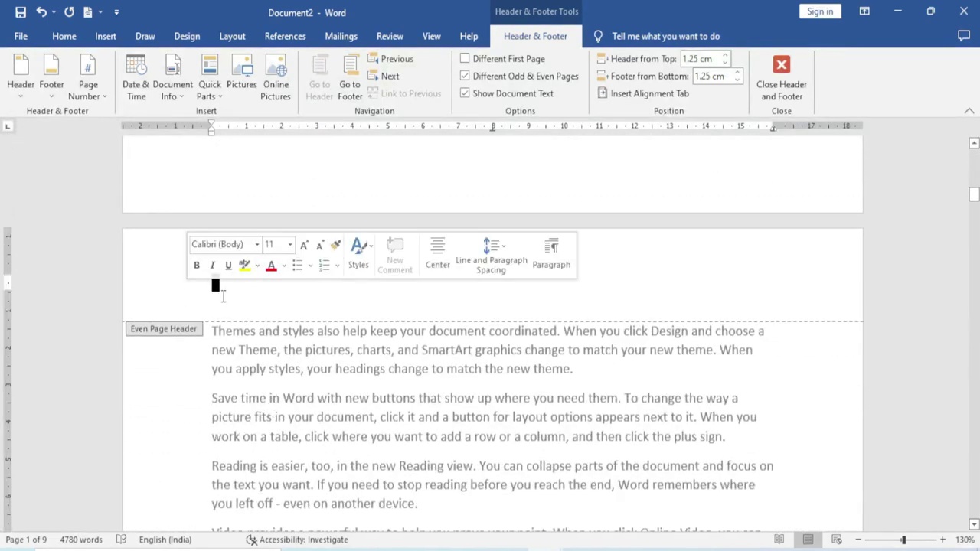
type("excel infotech")
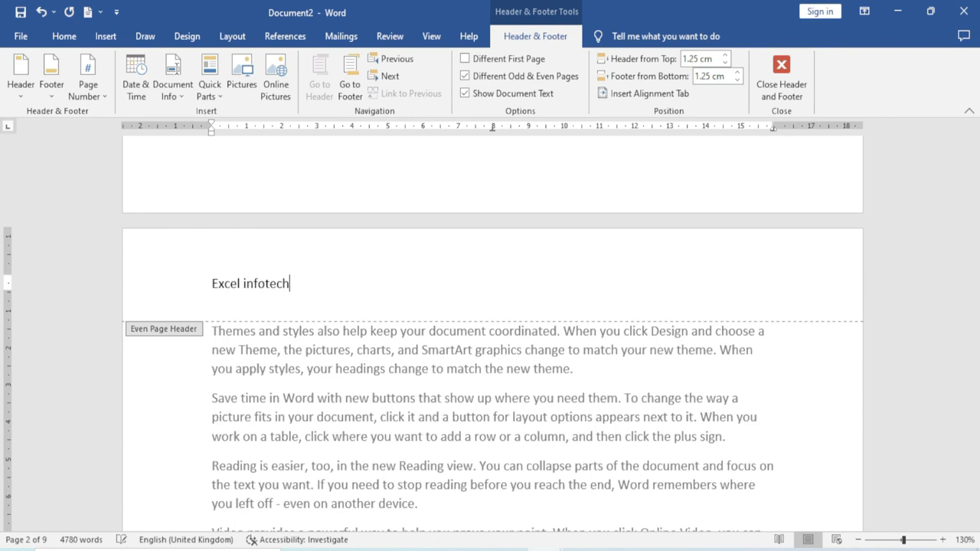
double_click(544, 380)
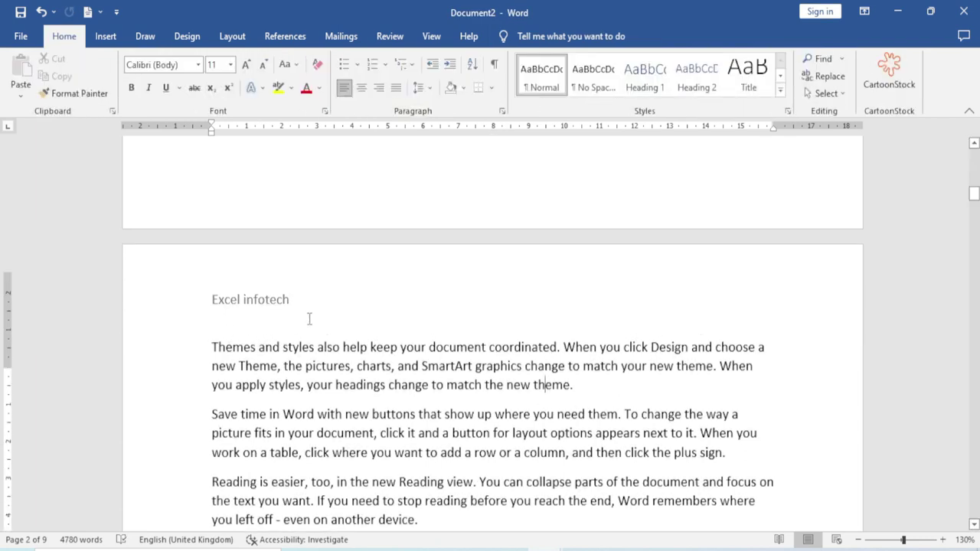
scroll(311, 317, "down", 5)
scroll(310, 317, "down", 7)
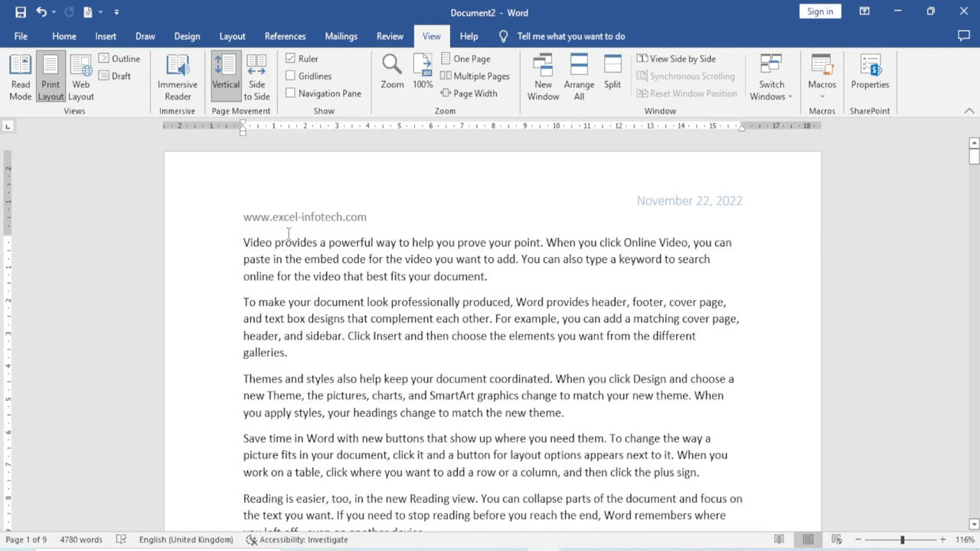
scroll(383, 320, "down", 3)
scroll(398, 337, "down", 5)
scroll(437, 381, "down", 4)
scroll(437, 381, "down", 5)
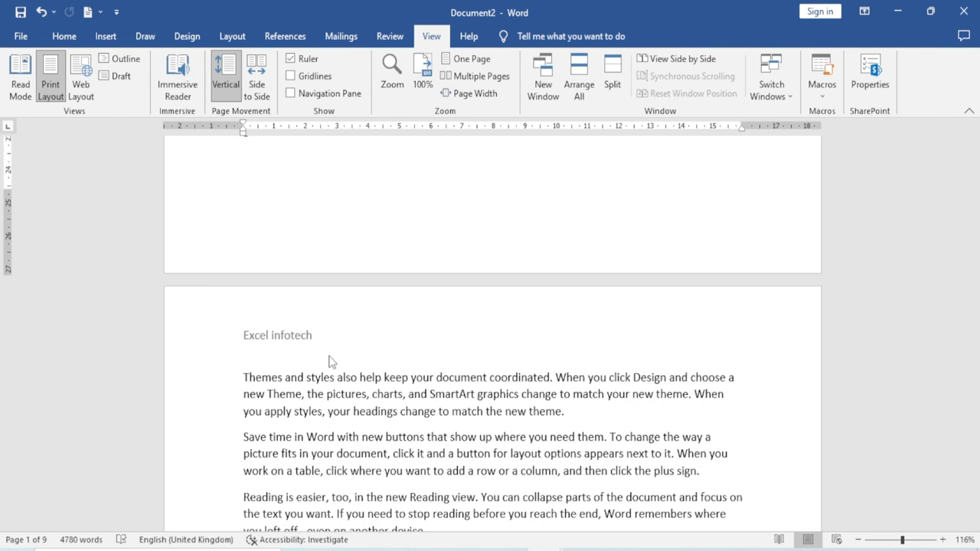
scroll(331, 360, "up", 10)
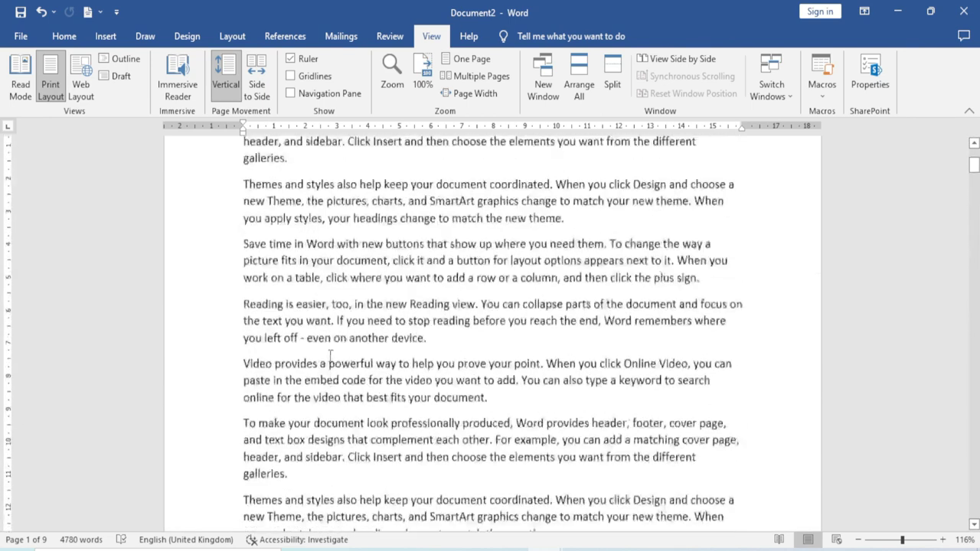
left_click(106, 36)
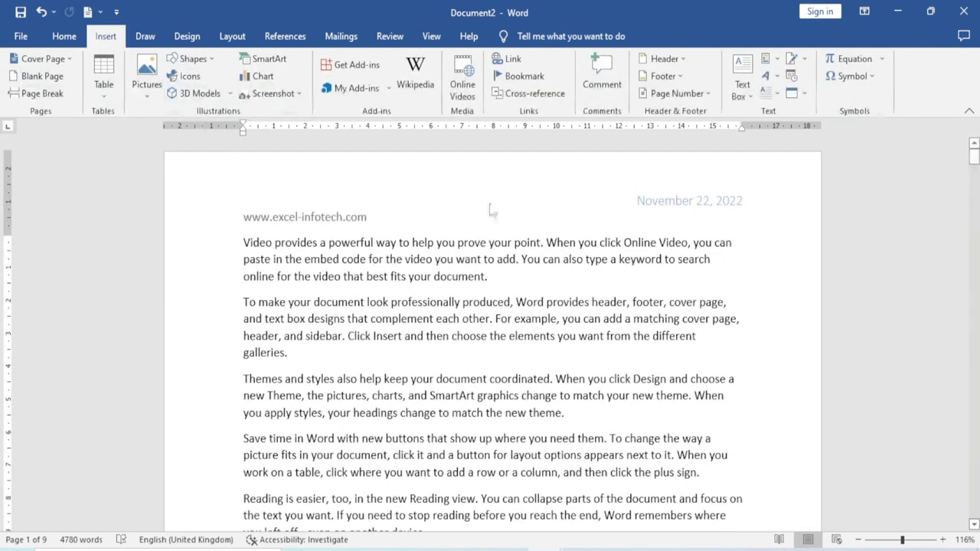
Step: Change the page-1 header's Header from Top distance from 1.25 cm to 1.1 cm
double_click(382, 217)
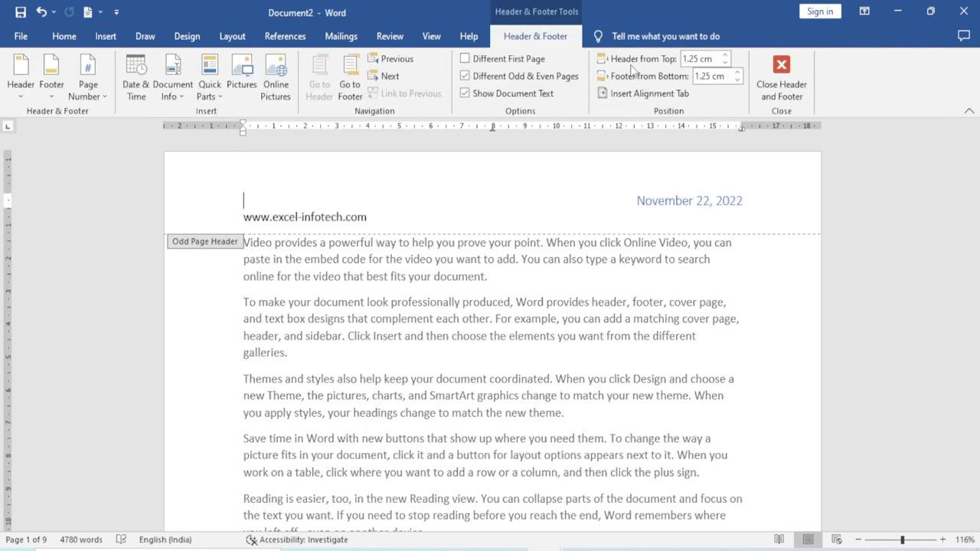
left_click(725, 56)
left_click(725, 57)
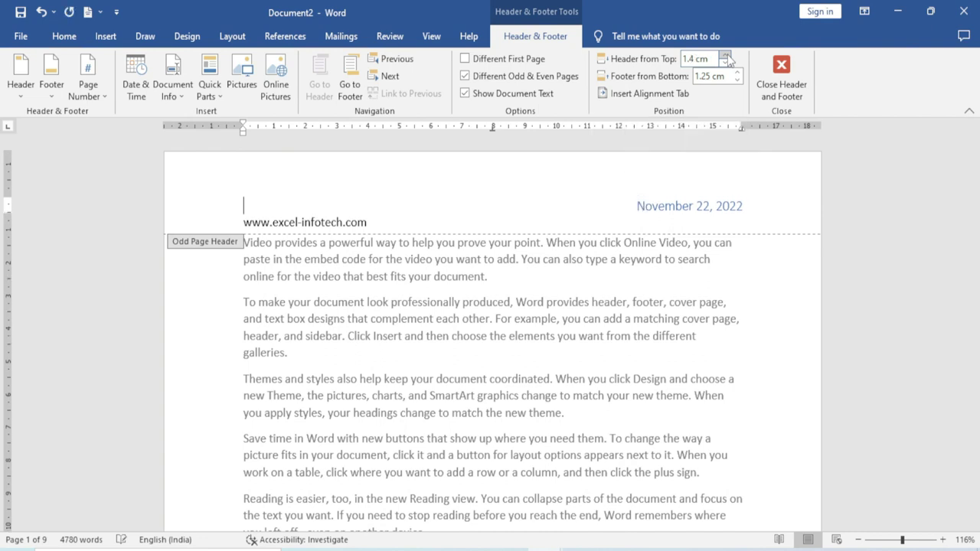
left_click(725, 64)
left_click(725, 65)
left_click(725, 65)
left_click(725, 64)
left_click(725, 65)
left_click(724, 56)
left_click(724, 56)
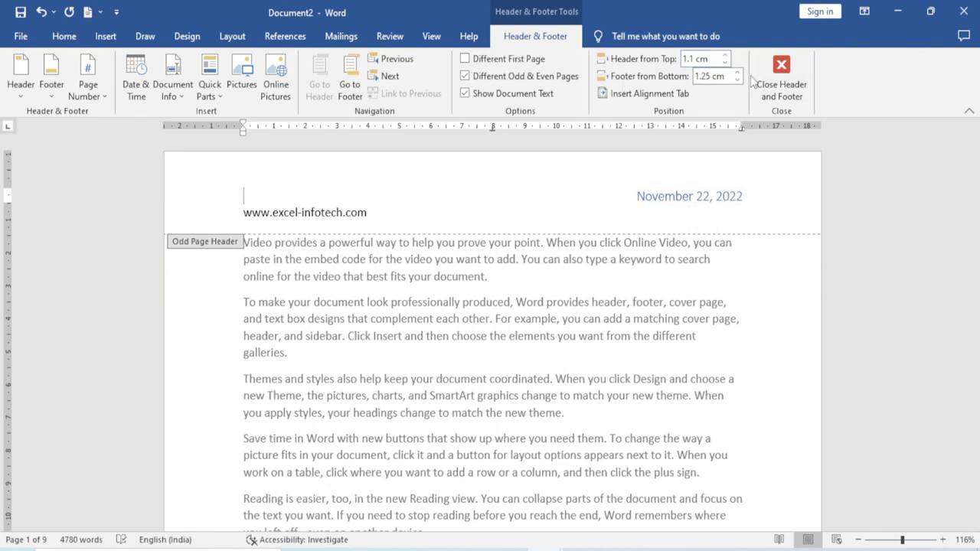
scroll(638, 398, "down", 3)
scroll(635, 395, "down", 5)
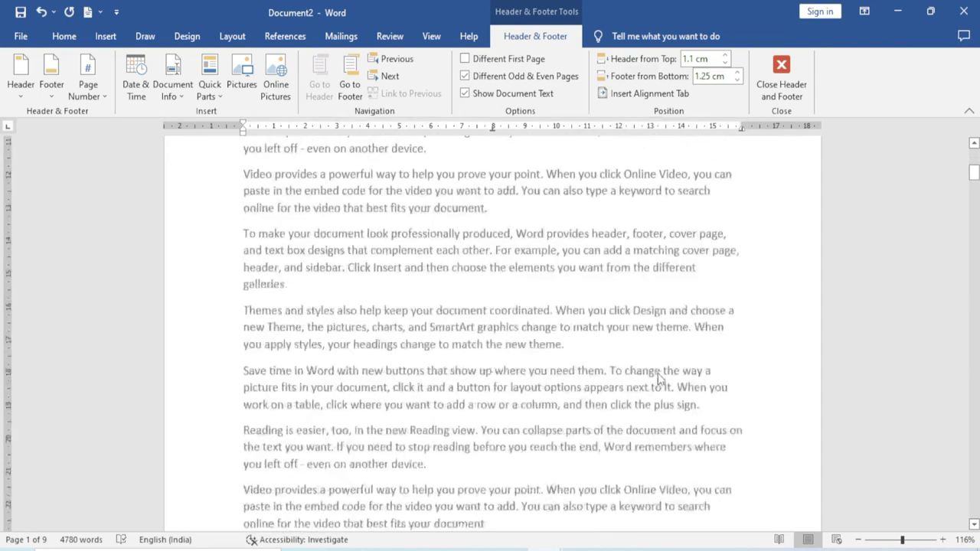
scroll(656, 376, "down", 4)
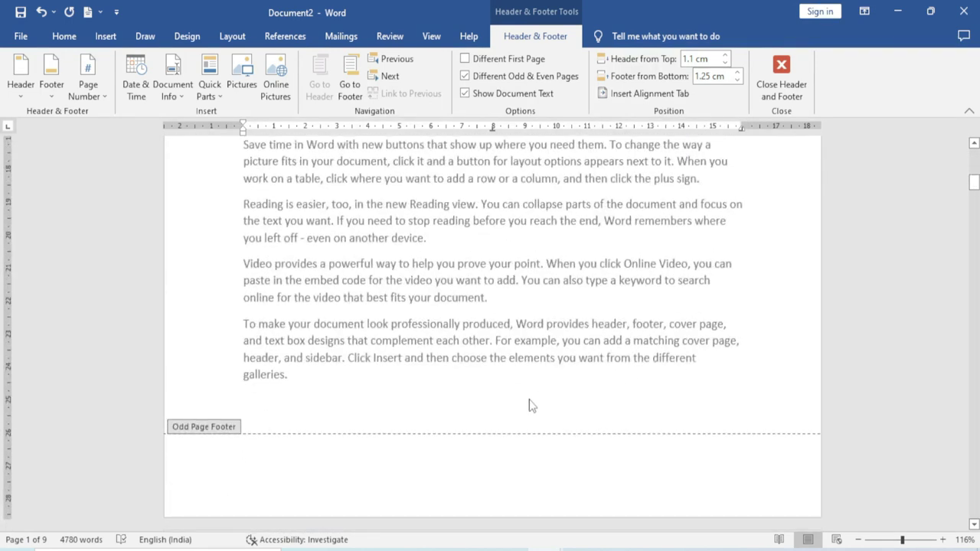
Step: Insert the Austin page-number footer and set Footer from Bottom to 1.6 cm
left_click(51, 84)
left_click(117, 336)
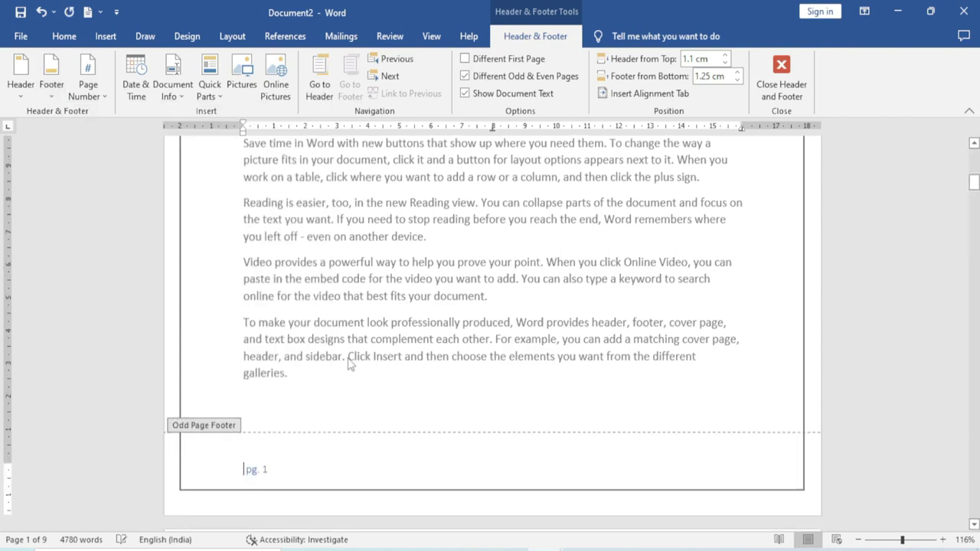
left_click(737, 72)
left_click(737, 72)
left_click(737, 72)
left_click(737, 73)
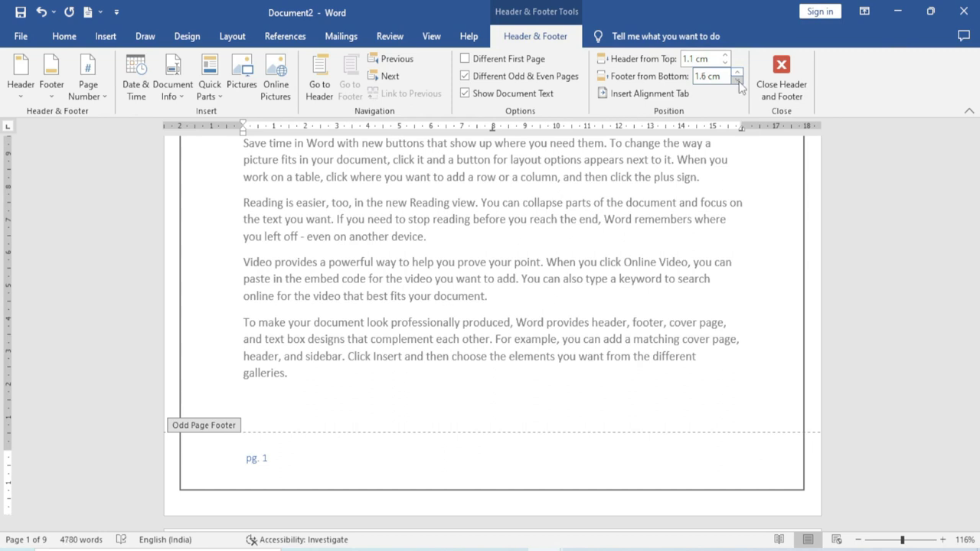
Step: Add a Center alignment tab so the 'pg. 1' footer number is centred
left_click(638, 95)
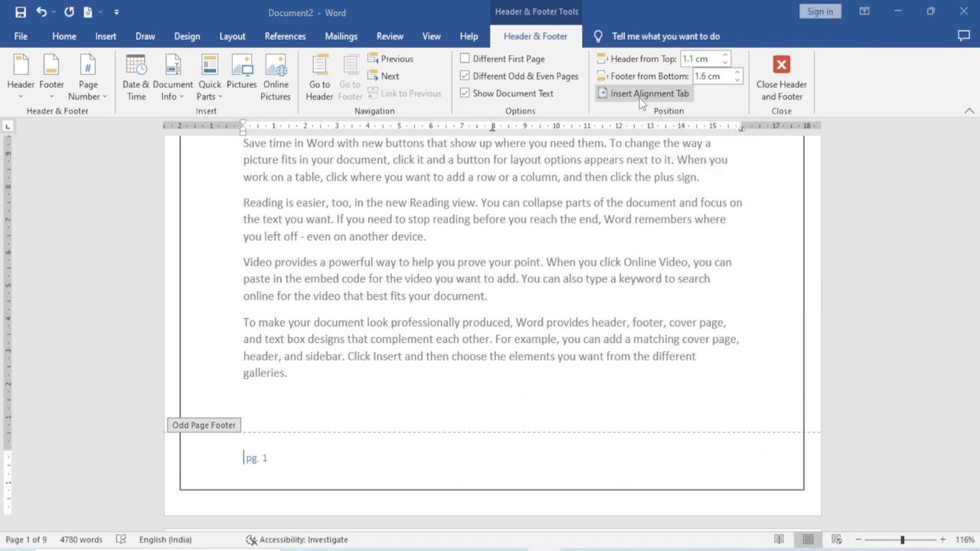
left_click_drag(482, 196, 571, 190)
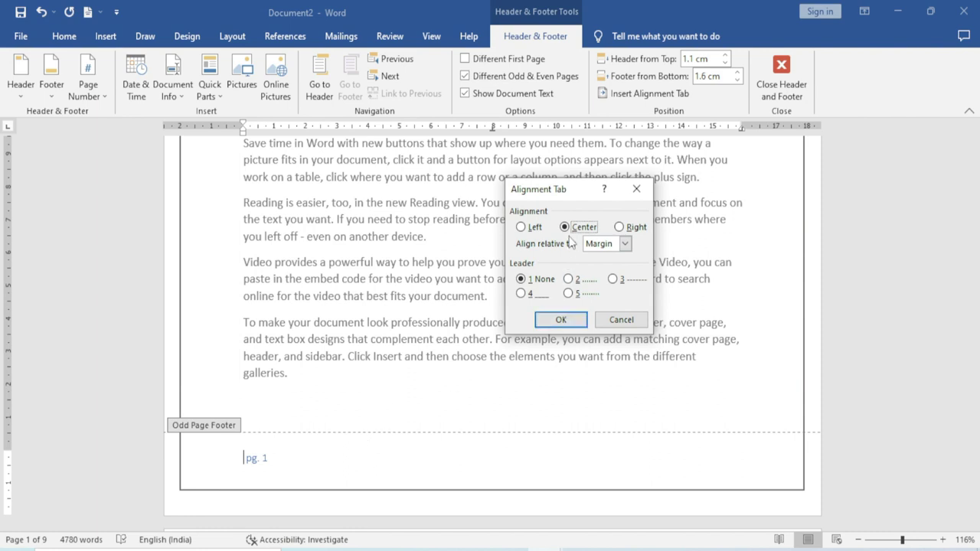
left_click(618, 228)
left_click(525, 229)
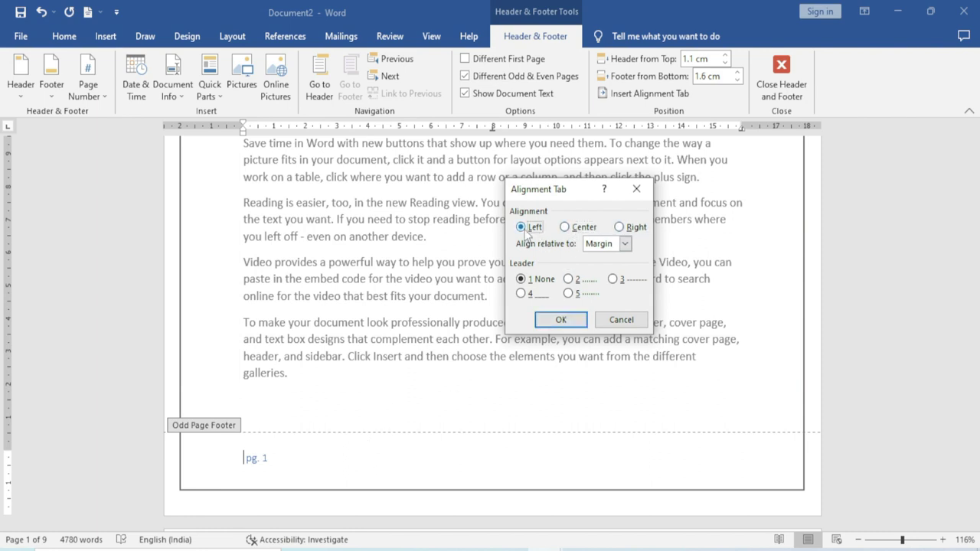
left_click(567, 228)
left_click(566, 322)
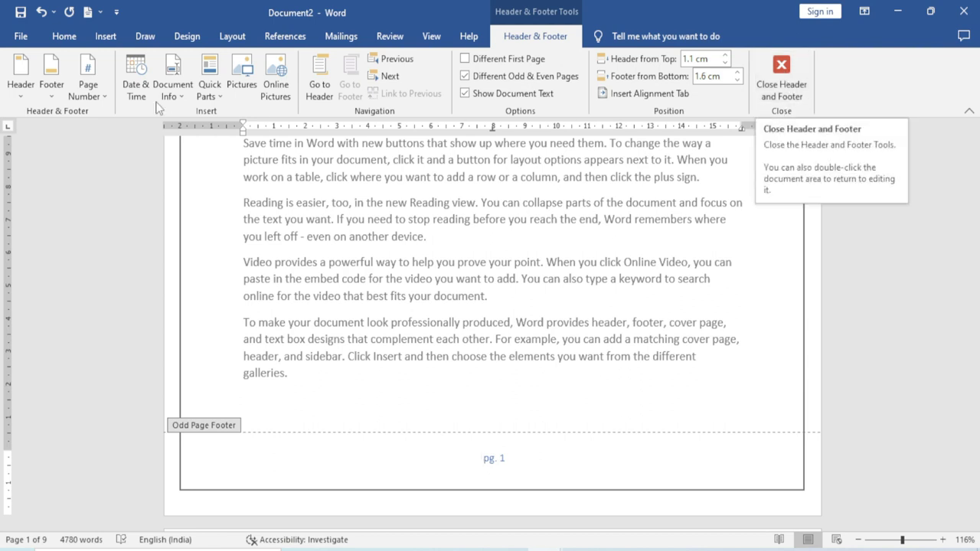
Step: Close Header and Footer to return to the body text
left_click(782, 77)
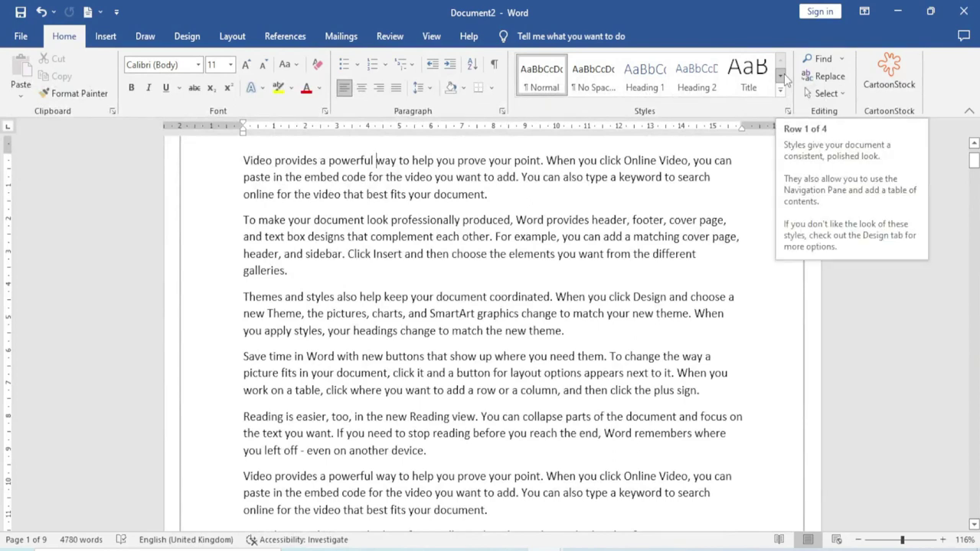